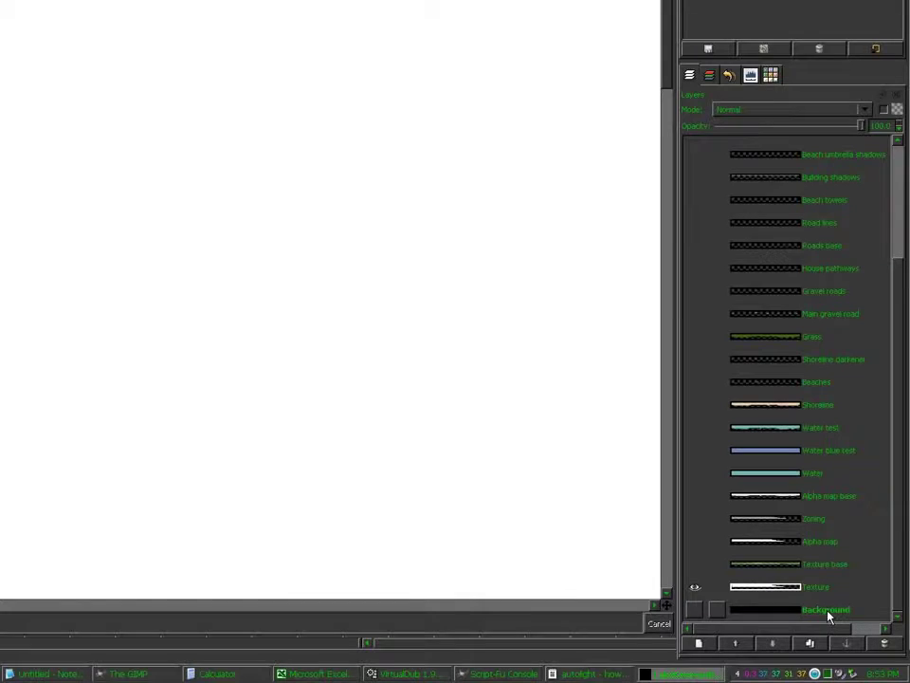
Go through the image's layers one by one, from Background up to Water fade alpha backup.
{"action": "left_click", "coordinate": [832, 611]}
{"action": "left_click", "coordinate": [797, 499]}
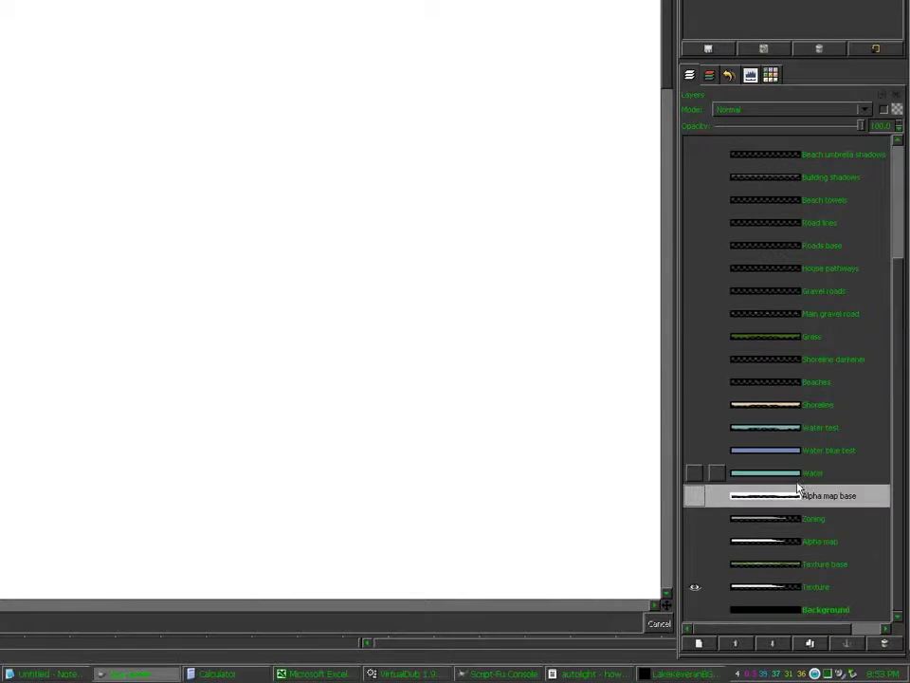
{"action": "left_click", "coordinate": [798, 473]}
{"action": "left_click", "coordinate": [799, 449]}
{"action": "left_click", "coordinate": [796, 425]}
{"action": "left_click", "coordinate": [797, 381]}
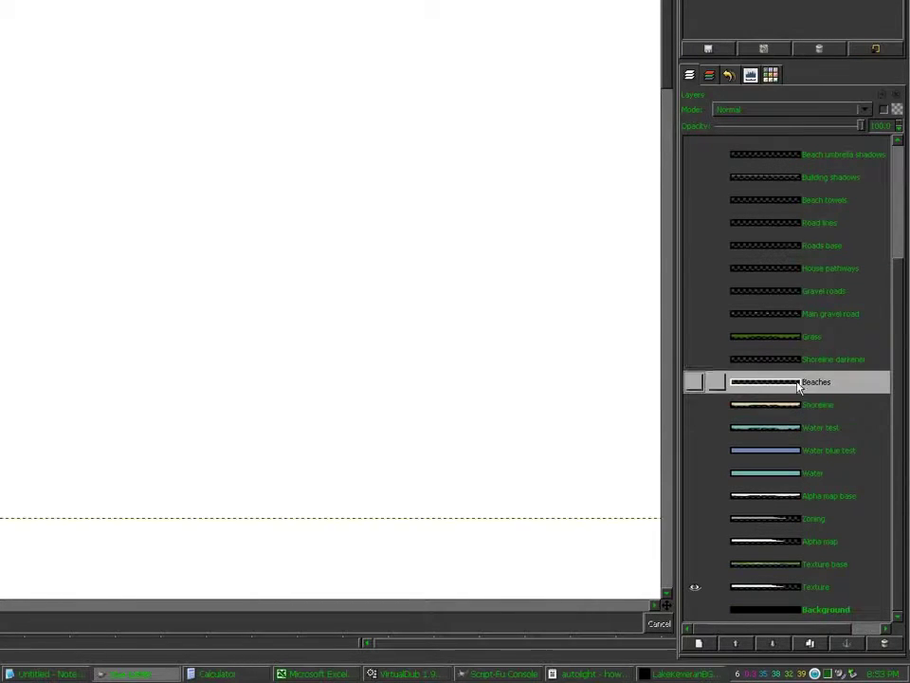
{"action": "left_click", "coordinate": [799, 358]}
{"action": "left_click", "coordinate": [795, 336]}
{"action": "left_click", "coordinate": [793, 290]}
{"action": "left_click", "coordinate": [794, 318]}
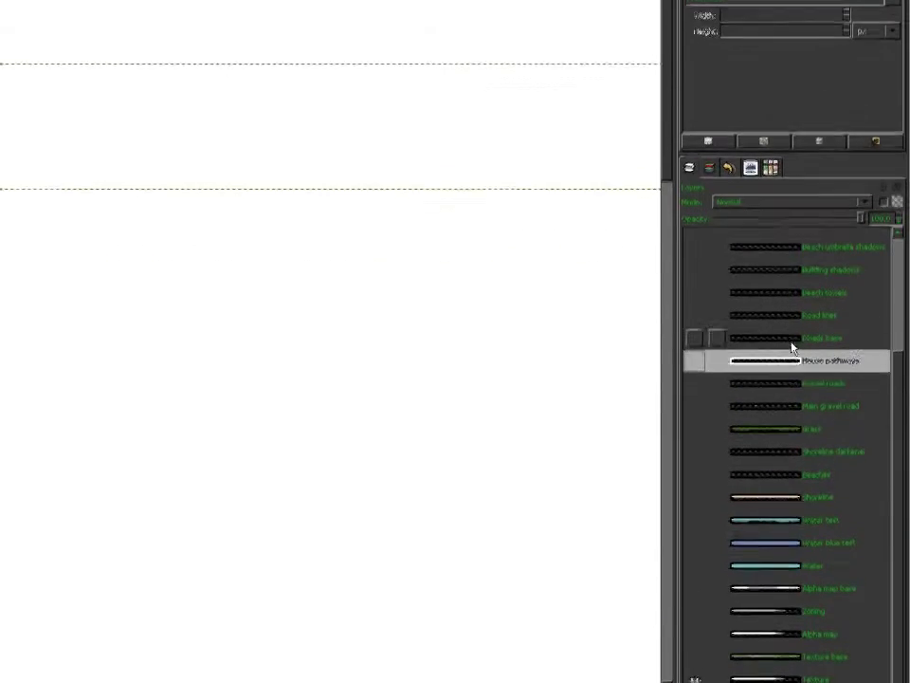
{"action": "left_click", "coordinate": [795, 295]}
{"action": "left_click", "coordinate": [795, 272]}
{"action": "left_click", "coordinate": [795, 250]}
{"action": "left_click", "coordinate": [795, 227]}
{"action": "left_click", "coordinate": [787, 341]}
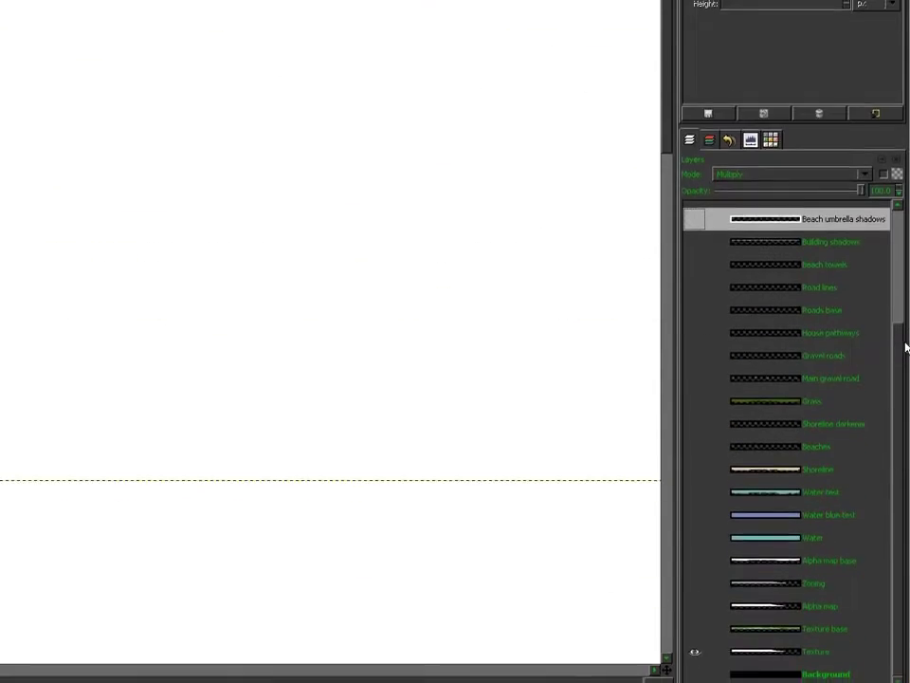
{"action": "scroll", "coordinate": [892, 347], "scroll_direction": "up", "scroll_amount": 3}
{"action": "left_click", "coordinate": [795, 353]}
{"action": "left_click", "coordinate": [794, 348]}
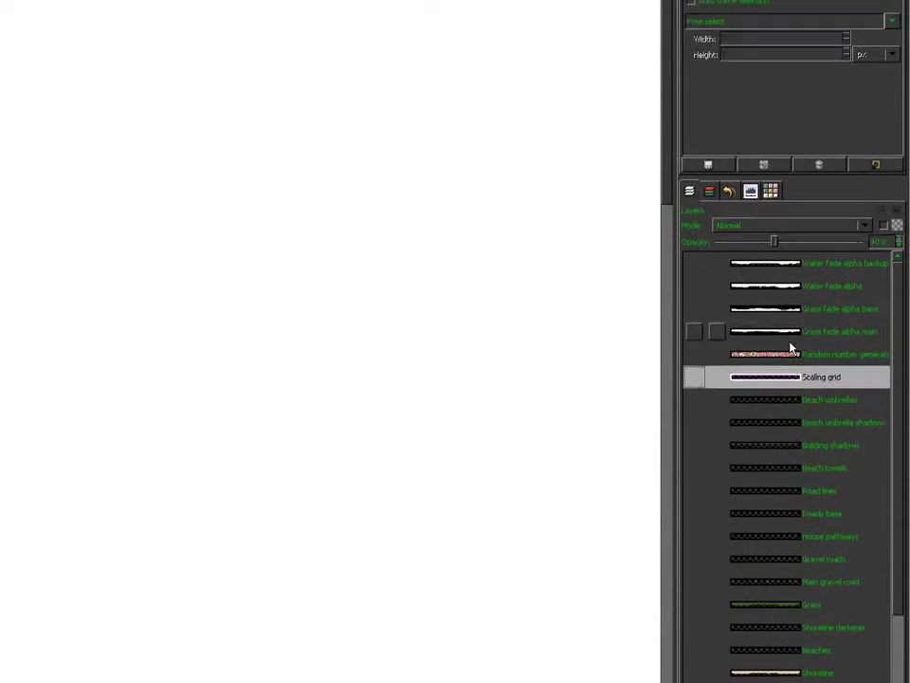
{"action": "left_click", "coordinate": [793, 302]}
{"action": "left_click", "coordinate": [791, 324]}
{"action": "left_click", "coordinate": [779, 256]}
{"action": "left_click", "coordinate": [787, 326]}
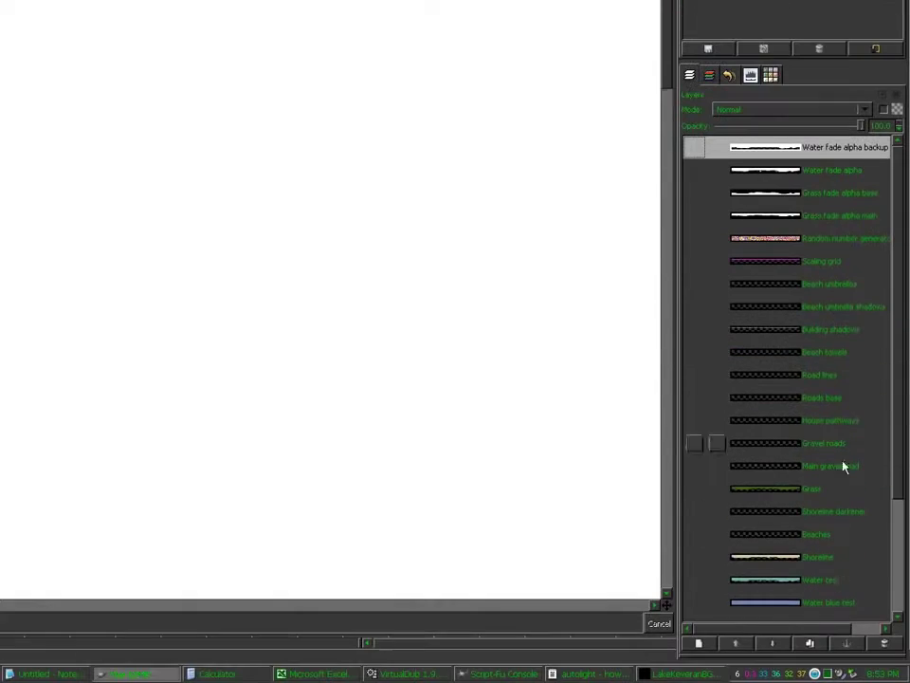
Delete the layers from Water fade alpha backup down to Water, undoing the extra deletions of Alpha map base and Background.
{"action": "scroll", "coordinate": [877, 632], "scroll_direction": "down", "scroll_amount": 10}
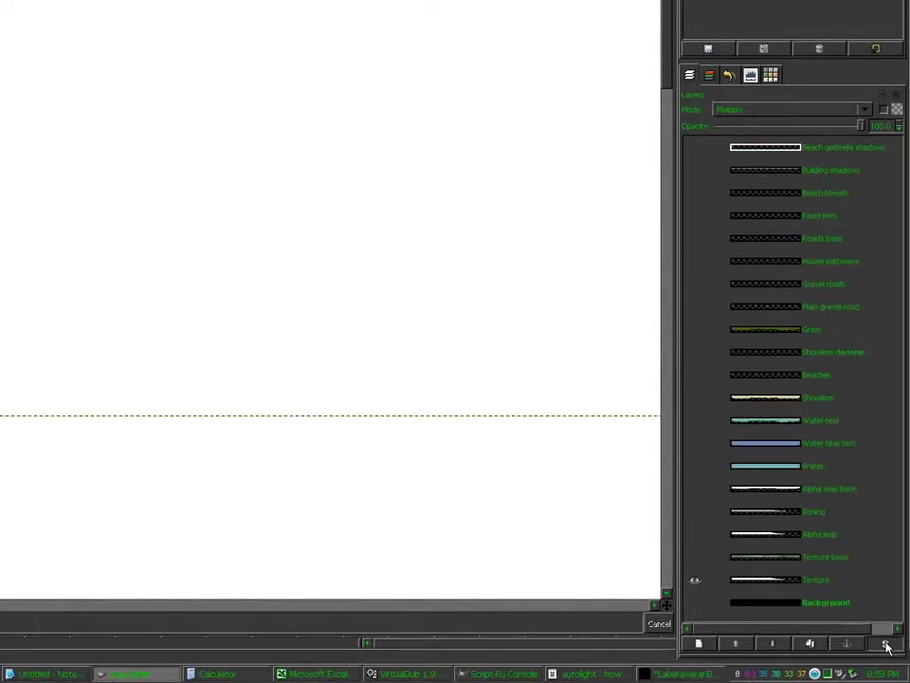
{"action": "left_click", "coordinate": [886, 645]}
{"action": "left_click", "coordinate": [886, 645]}
{"action": "left_click", "coordinate": [886, 645]}
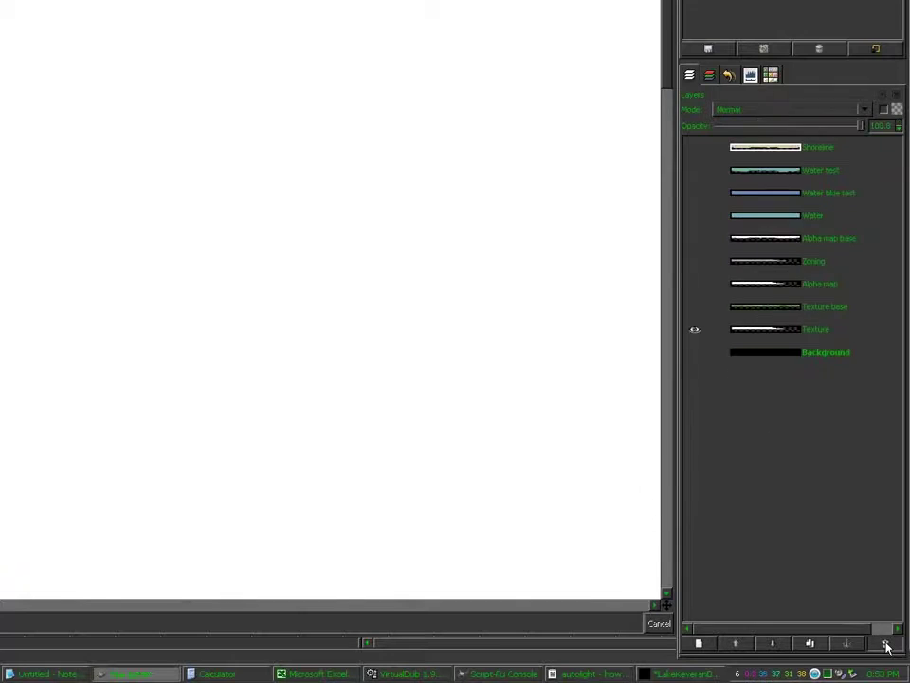
{"action": "left_click", "coordinate": [885, 645]}
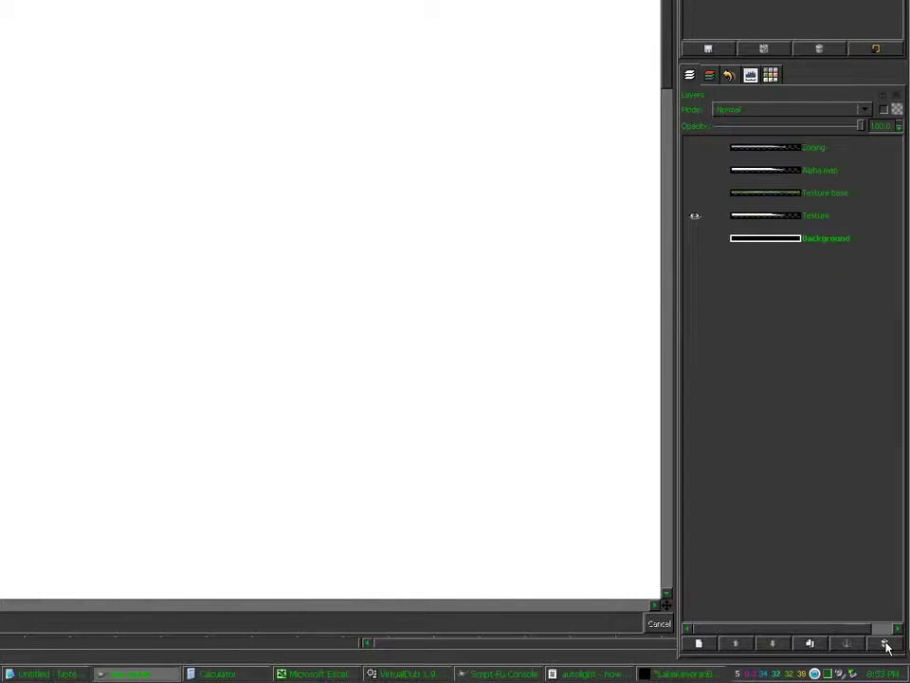
{"action": "left_click", "coordinate": [886, 645]}
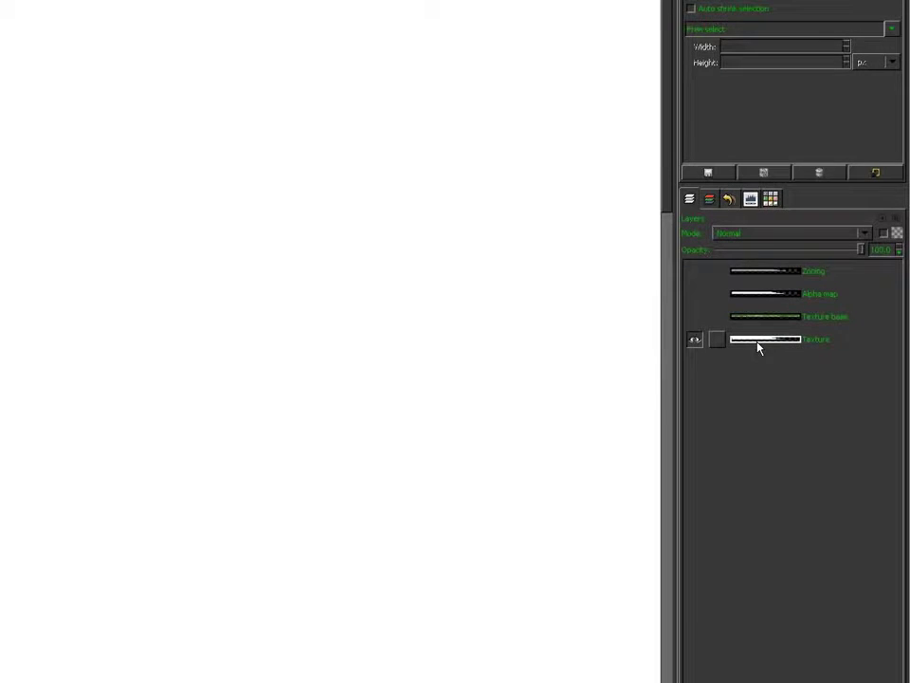
{"action": "key", "text": "ctrl+z"}
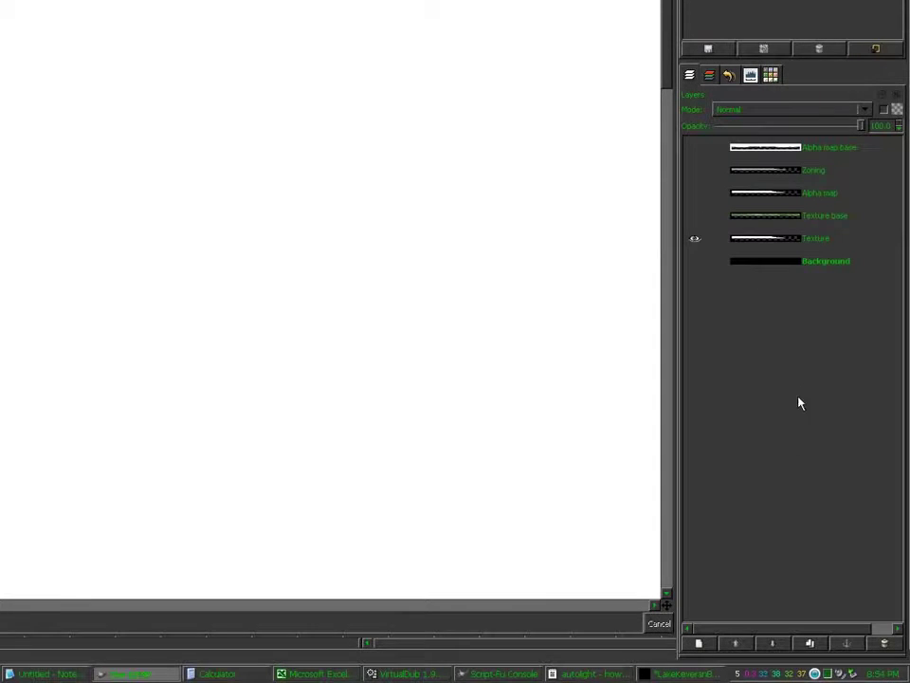
Move the Alpha map base layer below Zoning and delete the Background layer, leaving Texture as the active layer.
{"action": "left_click", "coordinate": [772, 644]}
{"action": "left_click", "coordinate": [773, 262]}
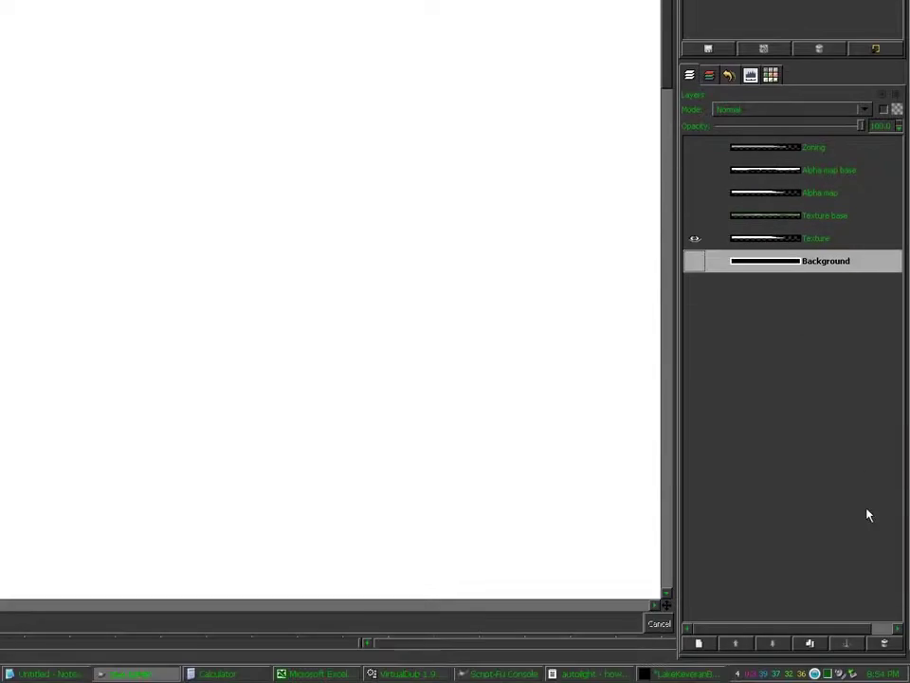
{"action": "left_click", "coordinate": [882, 644]}
{"action": "left_click", "coordinate": [772, 239]}
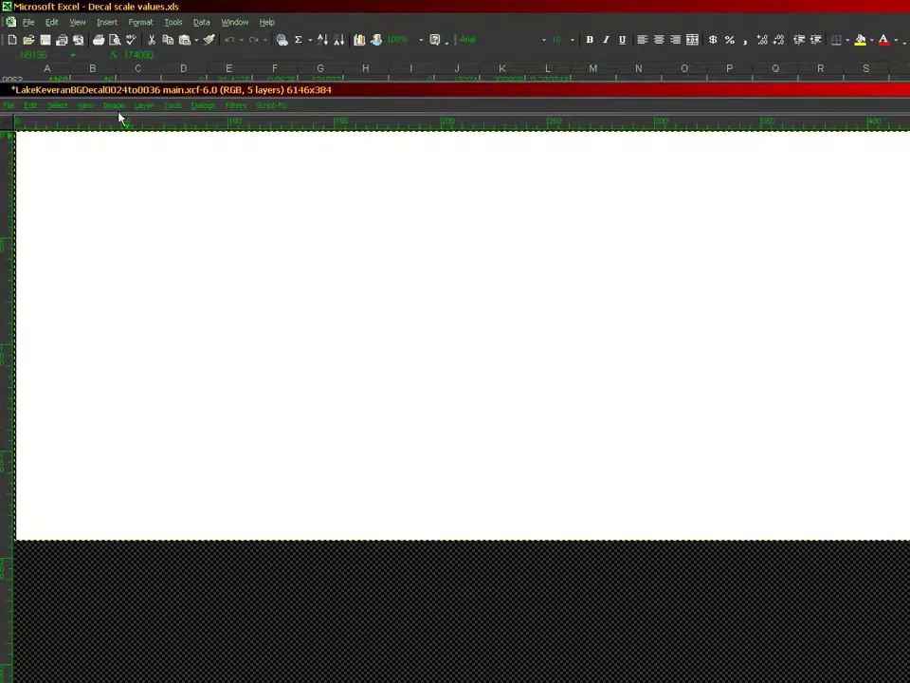
Resize the canvas to 6146 × 192 pixels with zero offsets and save the image.
{"action": "left_click", "coordinate": [116, 105]}
{"action": "left_click", "coordinate": [128, 171]}
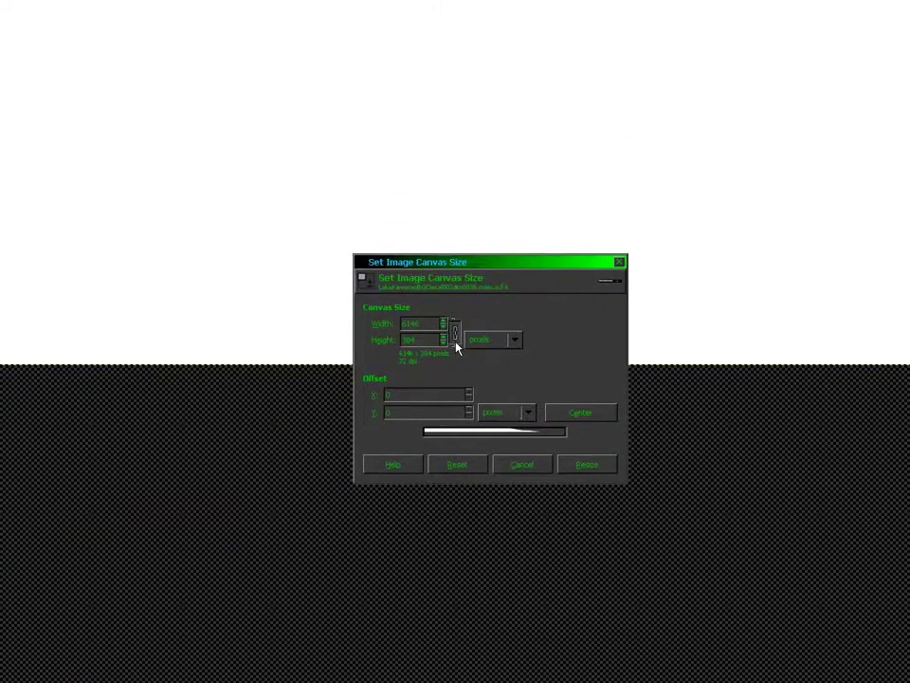
{"action": "double_click", "coordinate": [426, 341]}
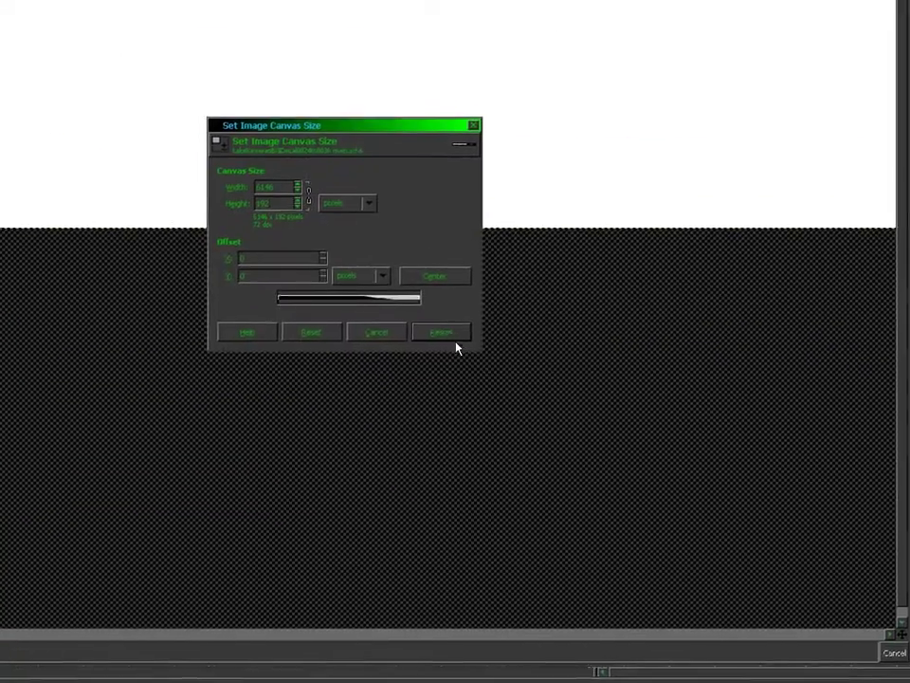
{"action": "left_click", "coordinate": [618, 465]}
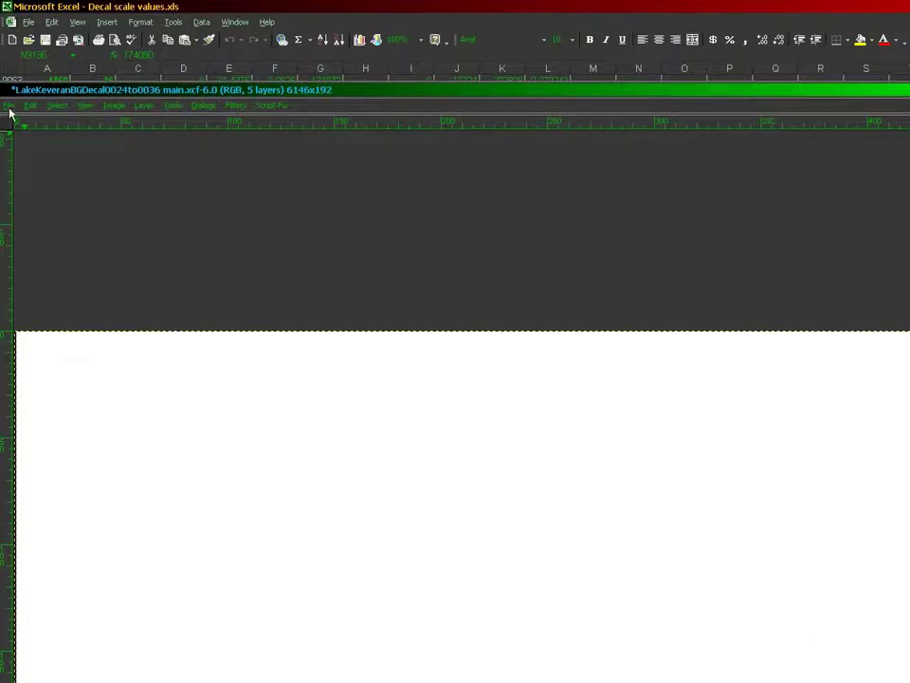
{"action": "left_click", "coordinate": [10, 107]}
{"action": "left_click", "coordinate": [37, 203]}
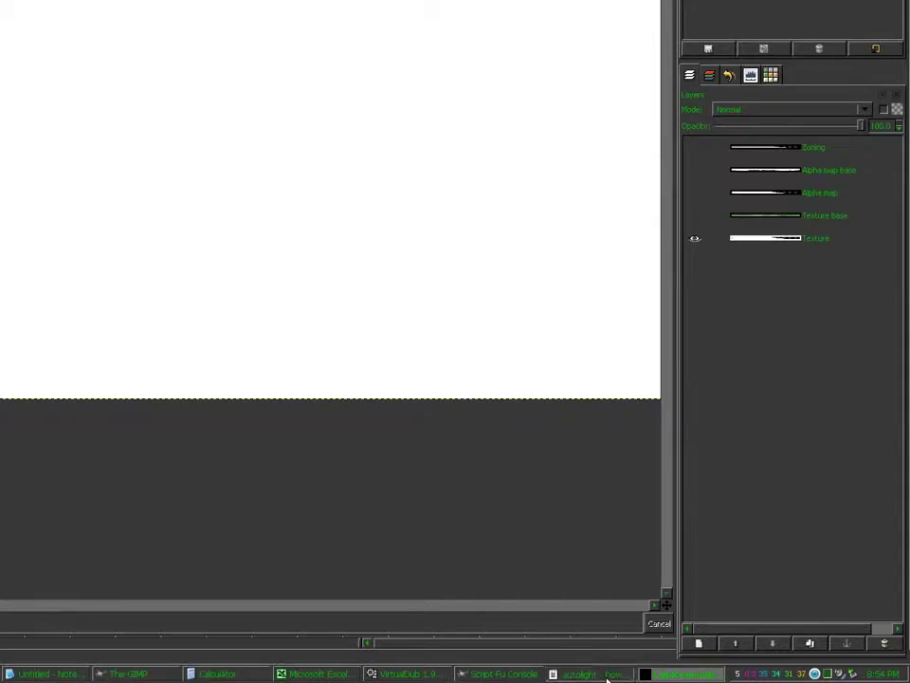
Select the line of text in the autolight document, bring up Windows Task Manager and return to GIMP.
{"action": "left_click", "coordinate": [607, 675]}
{"action": "key", "text": "shift+End"}
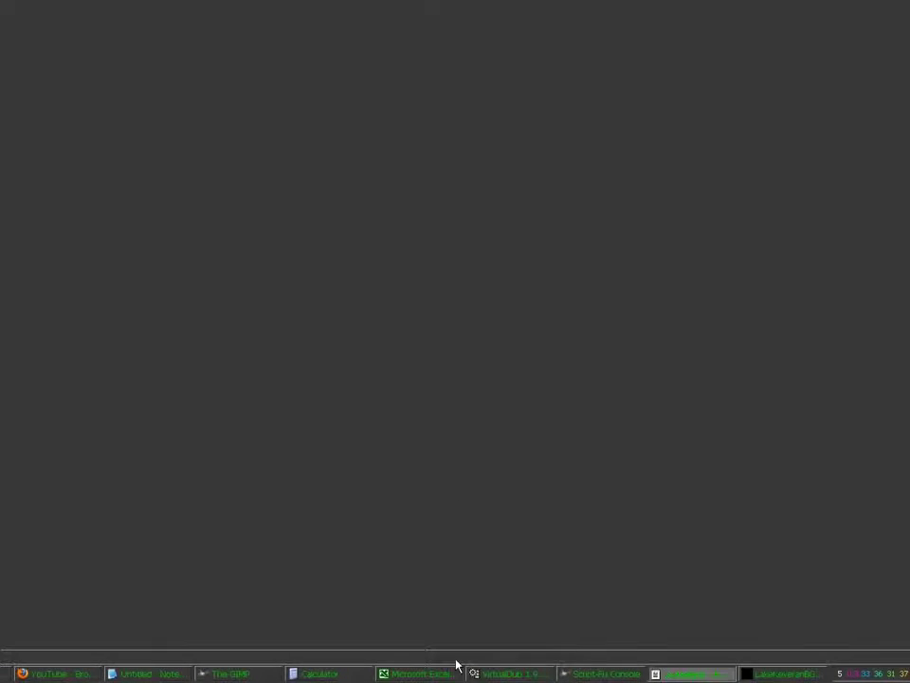
{"action": "left_click", "coordinate": [165, 669]}
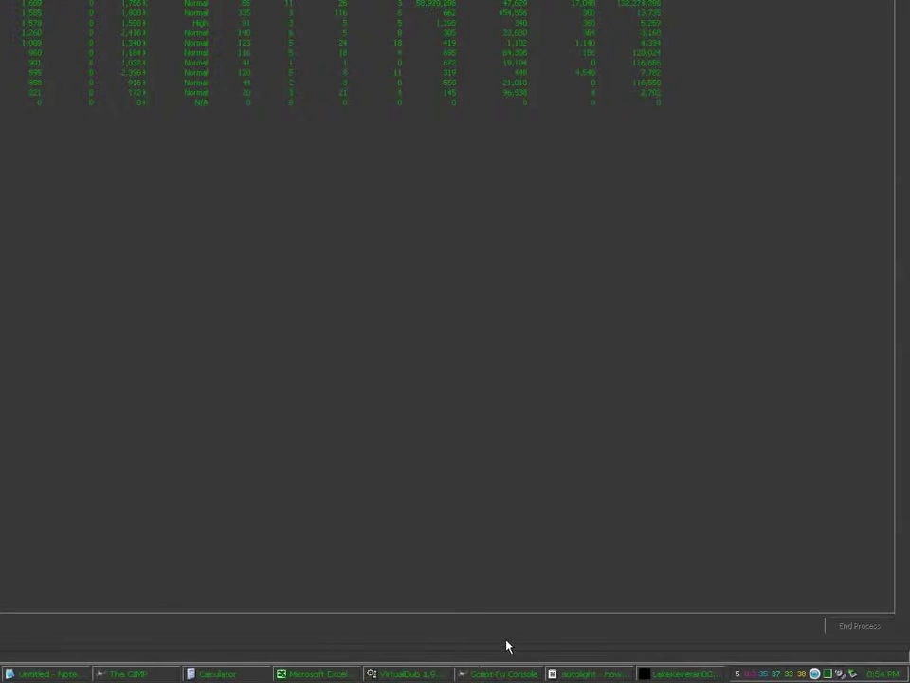
{"action": "left_click", "coordinate": [136, 673]}
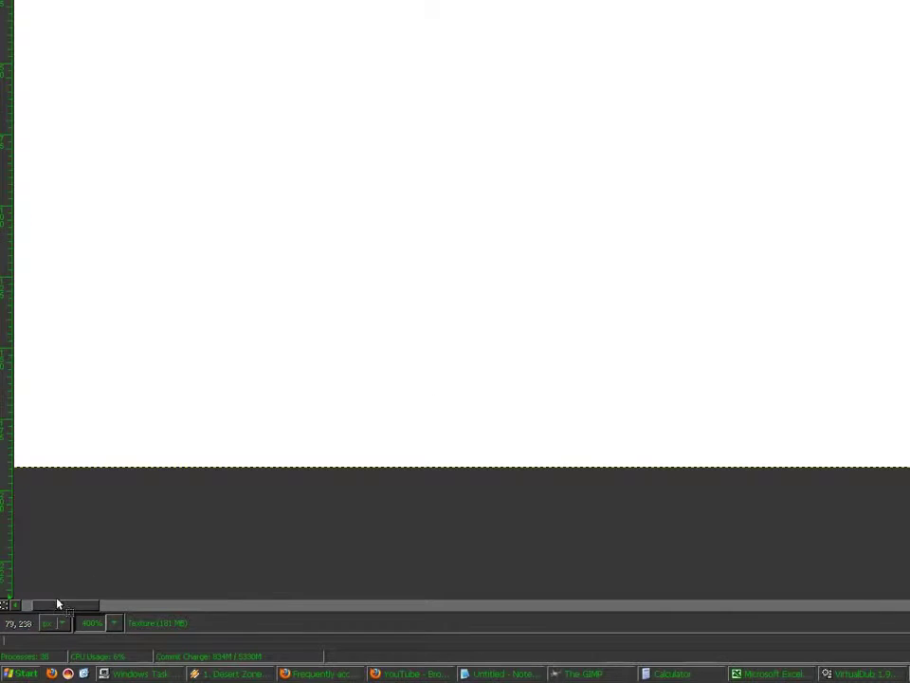
Shorten the image window to uncover the space beneath it and run (process-active-layer 6) on the Texture layer in the Script-Fu Console.
{"action": "left_click_drag", "start_coordinate": [57, 604], "coordinate": [695, 622]}
{"action": "left_click_drag", "start_coordinate": [456, 622], "coordinate": [447, 621]}
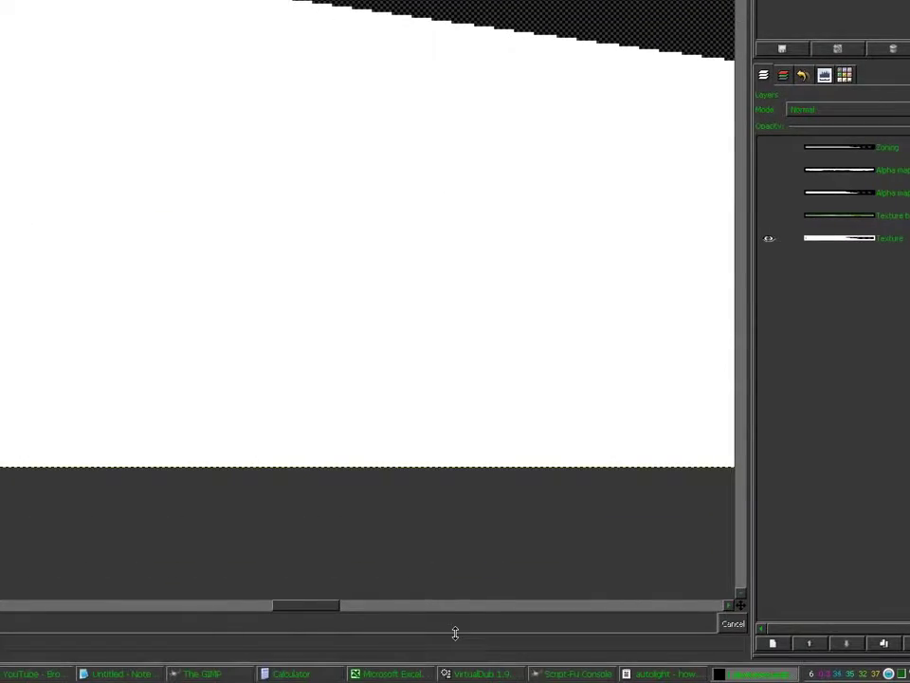
{"action": "left_click_drag", "start_coordinate": [455, 633], "coordinate": [455, 376]}
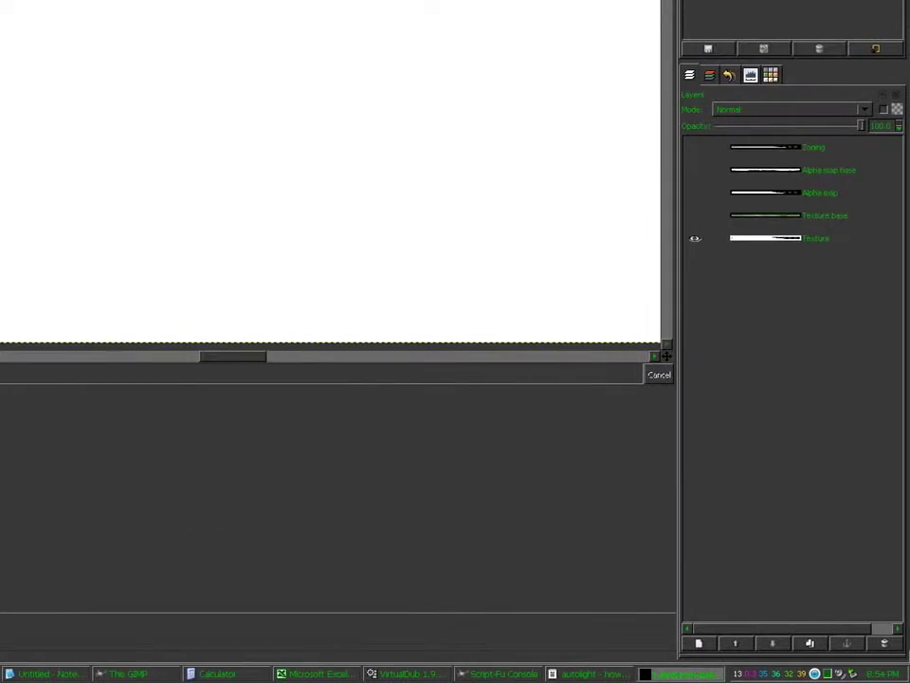
{"action": "left_click", "coordinate": [512, 674]}
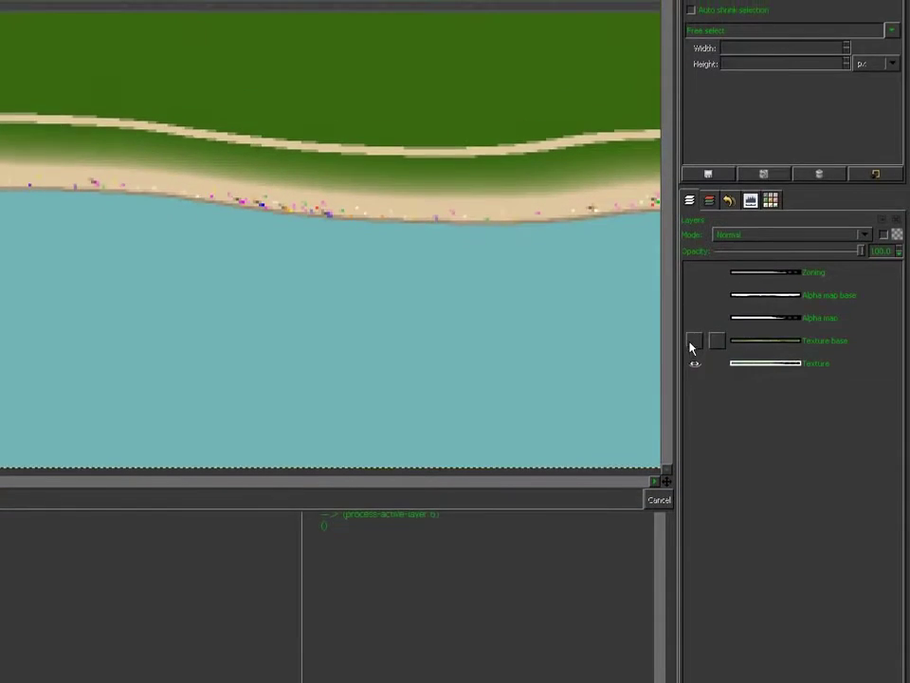
Show only the Alpha map layer, make it active, and run (process-active-layer 6) on it in the Script-Fu Console.
{"action": "left_click", "coordinate": [694, 318], "text": "shift"}
{"action": "left_click", "coordinate": [753, 325]}
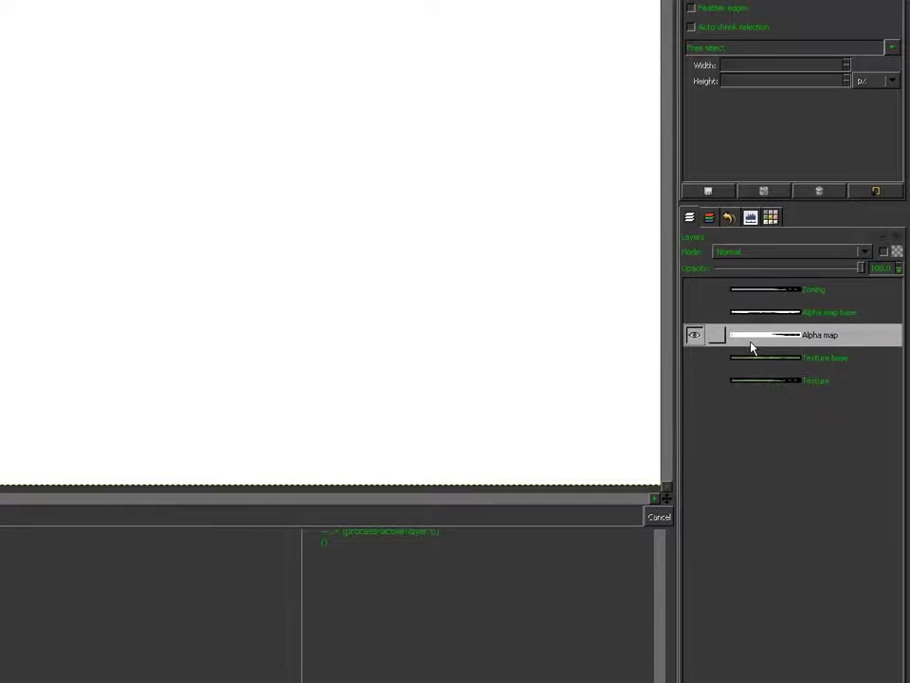
{"action": "left_click", "coordinate": [457, 644]}
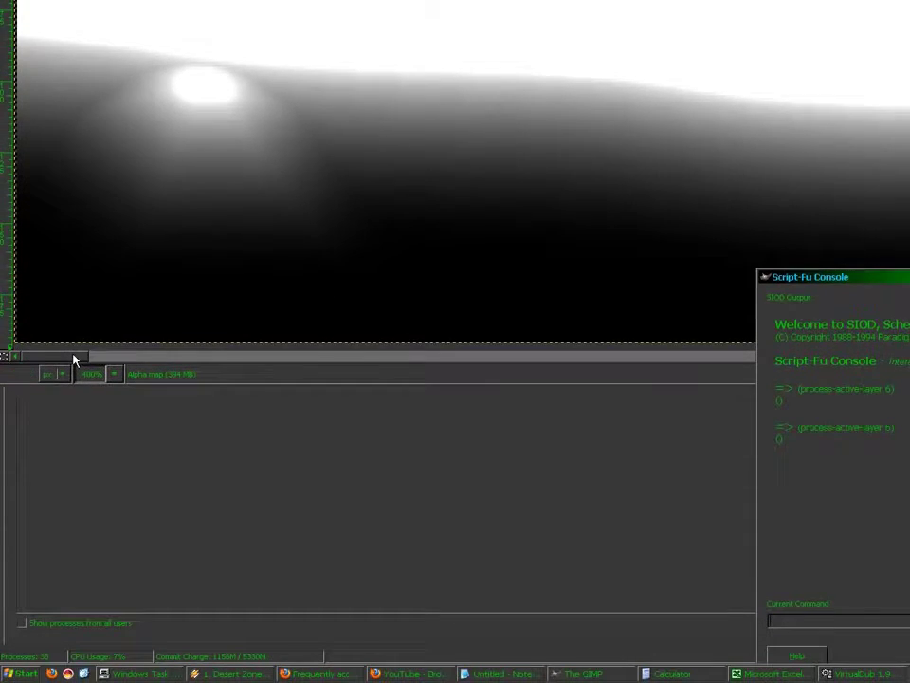
Look over the processed alpha map, display only the Texture layer, and save the image.
{"action": "left_click_drag", "start_coordinate": [75, 358], "coordinate": [299, 382]}
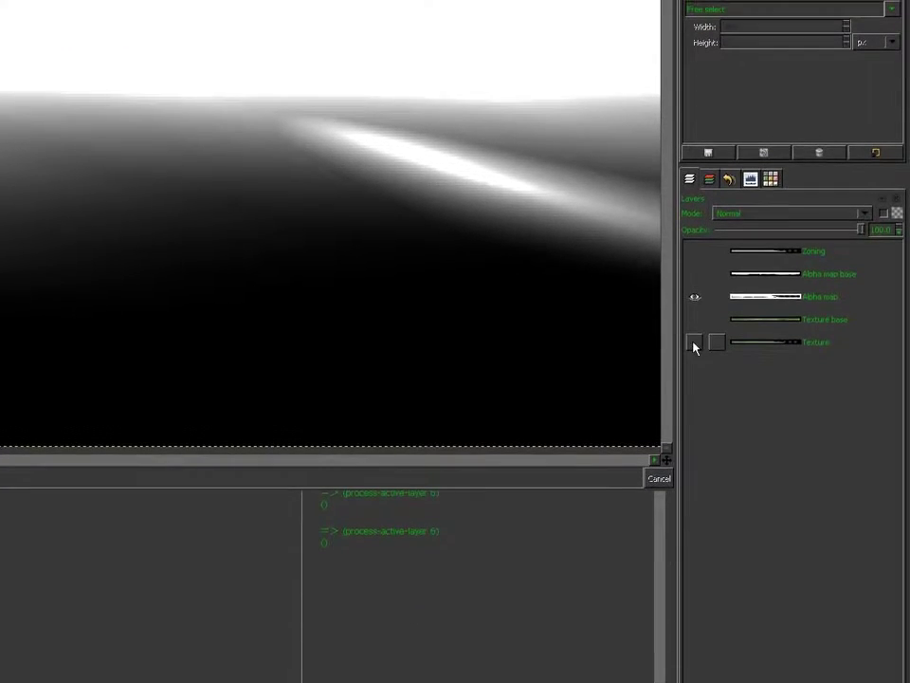
{"action": "left_click", "coordinate": [696, 513]}
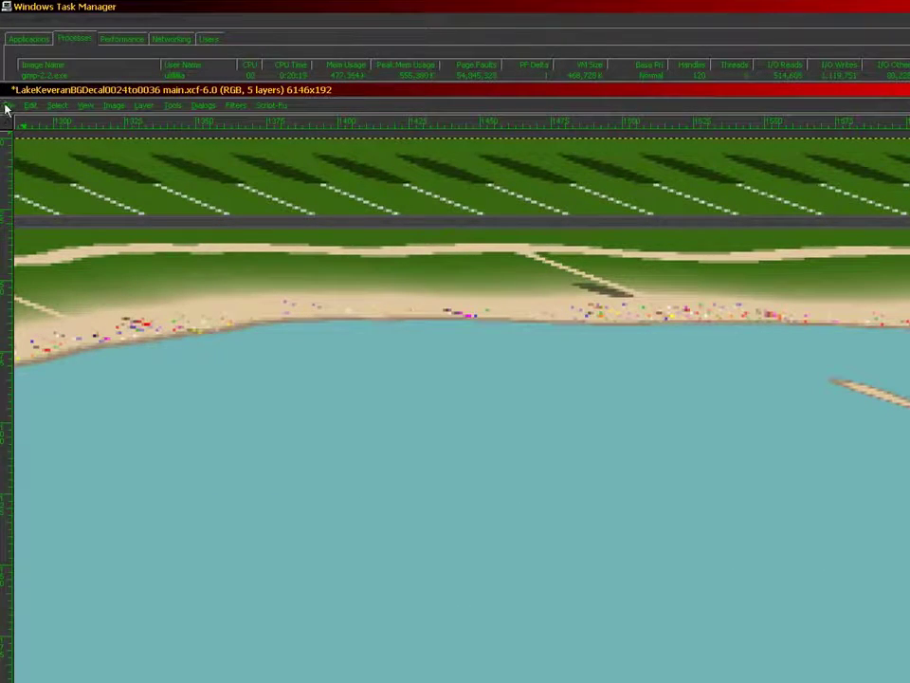
{"action": "left_click", "coordinate": [7, 105]}
{"action": "left_click", "coordinate": [25, 202]}
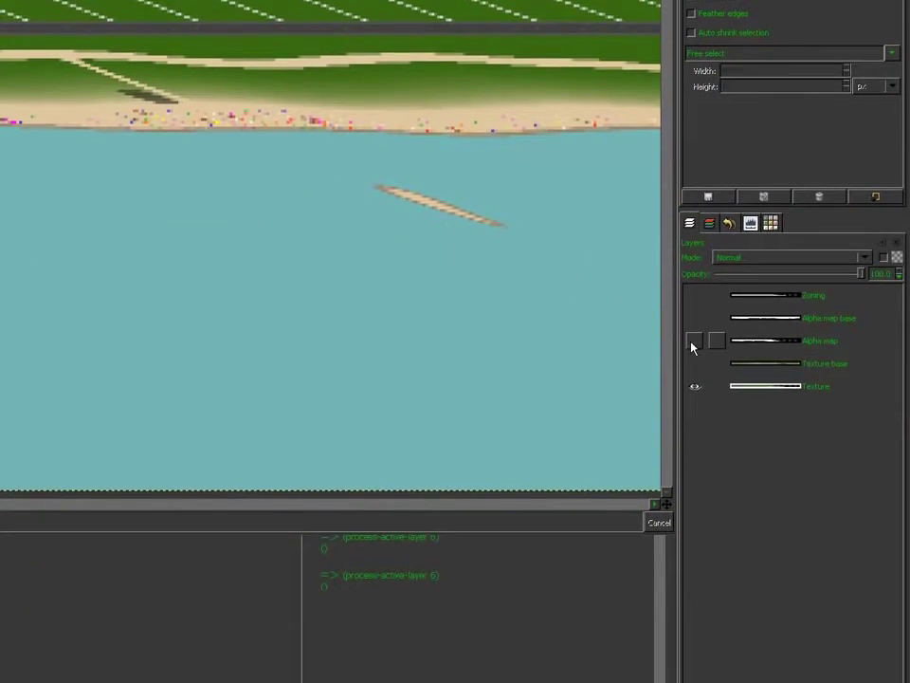
Show the Alpha map layer on its own and convert its white to transparency with Color to Alpha.
{"action": "left_click", "coordinate": [694, 342]}
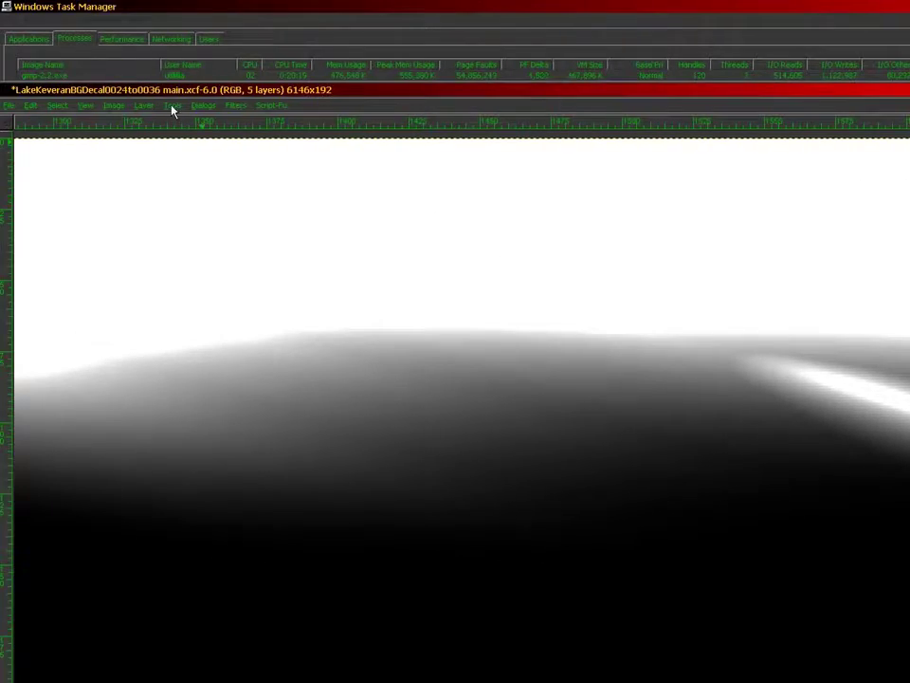
{"action": "left_click", "coordinate": [143, 105]}
{"action": "mouse_move", "coordinate": [214, 244]}
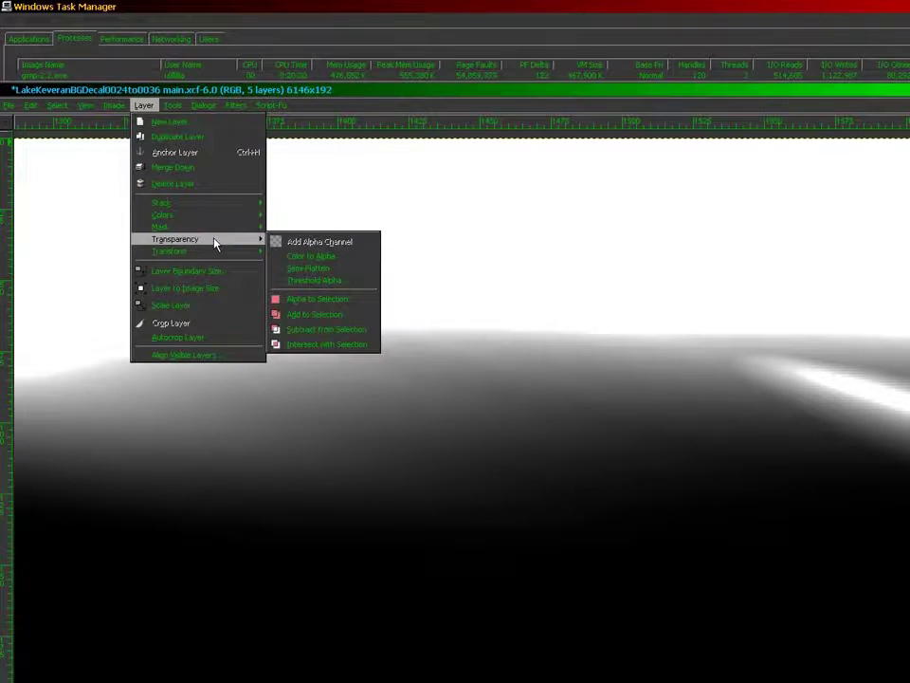
{"action": "left_click", "coordinate": [313, 256]}
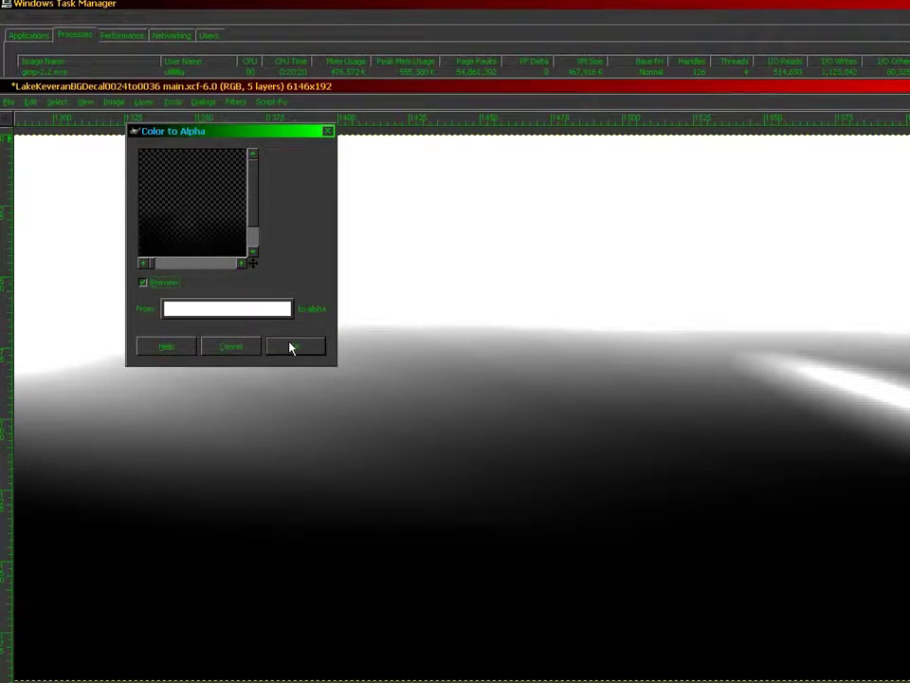
{"action": "left_click", "coordinate": [290, 347]}
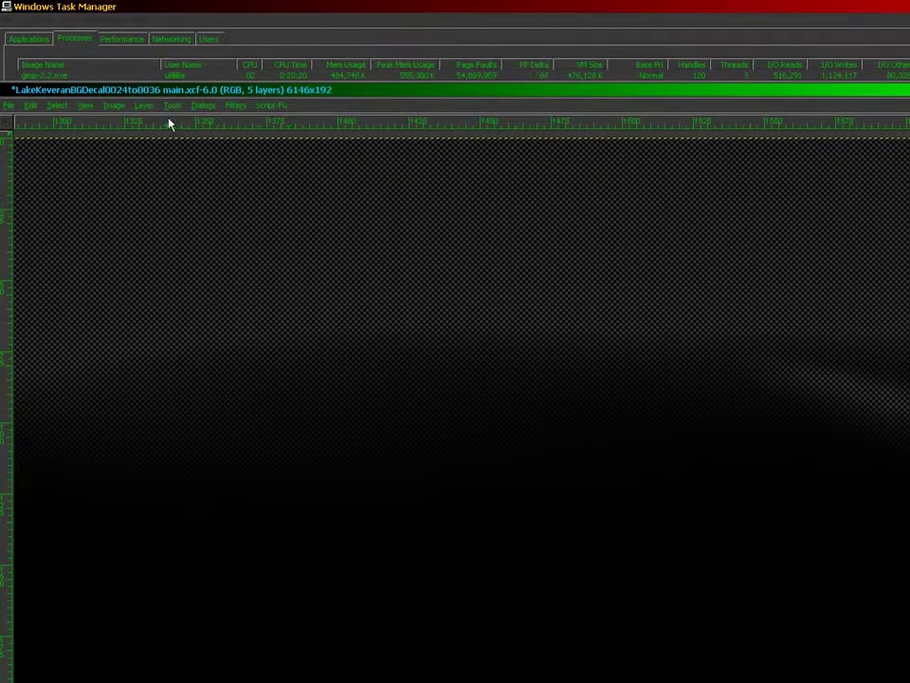
Create a selection from the Alpha map layer's alpha, and make Texture the only visible layer and the active one.
{"action": "left_click", "coordinate": [143, 103]}
{"action": "mouse_move", "coordinate": [185, 240]}
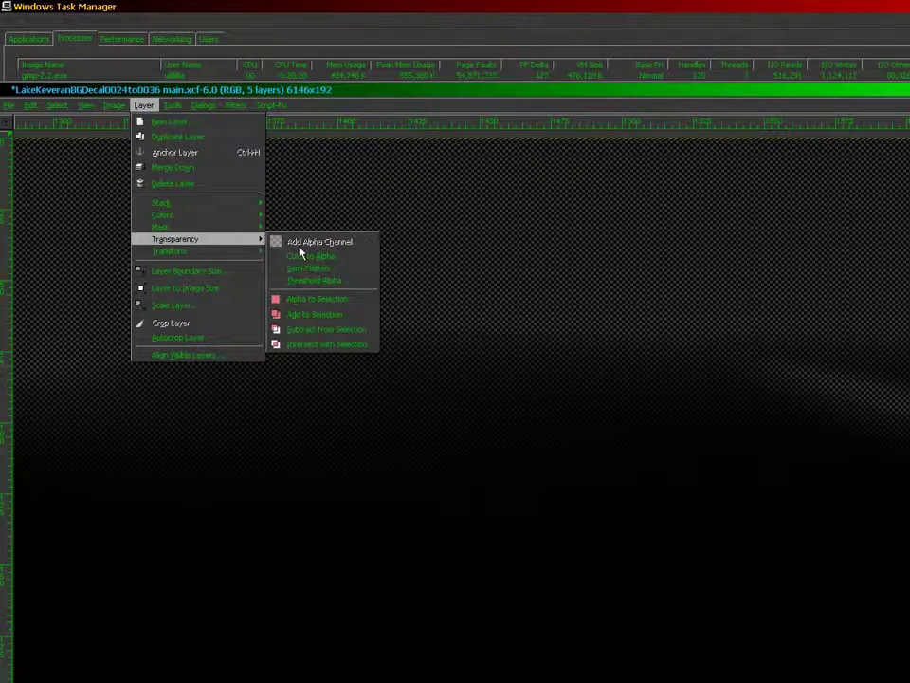
{"action": "left_click", "coordinate": [308, 299]}
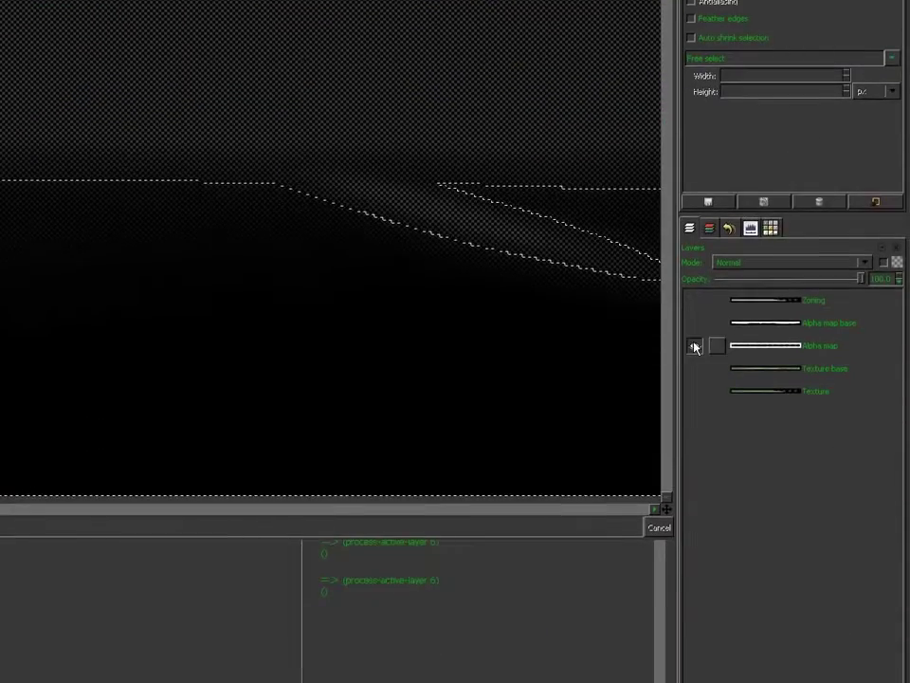
{"action": "left_click", "coordinate": [694, 339], "text": "shift"}
{"action": "left_click", "coordinate": [770, 338]}
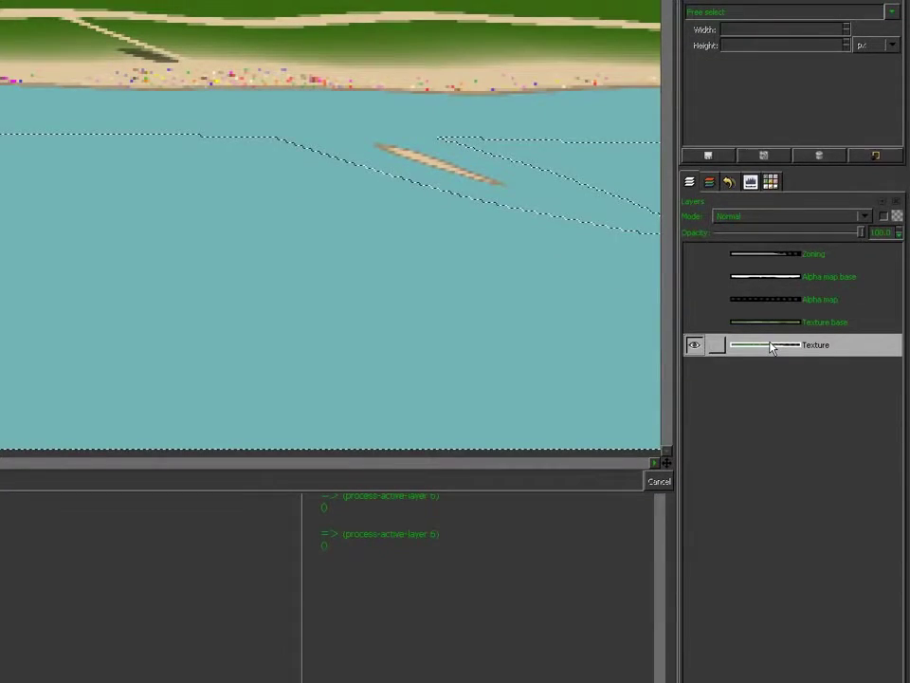
Clear the alpha selection from the Texture layer, deselect everything, and inspect the faded water along the strip.
{"action": "key", "text": "Delete"}
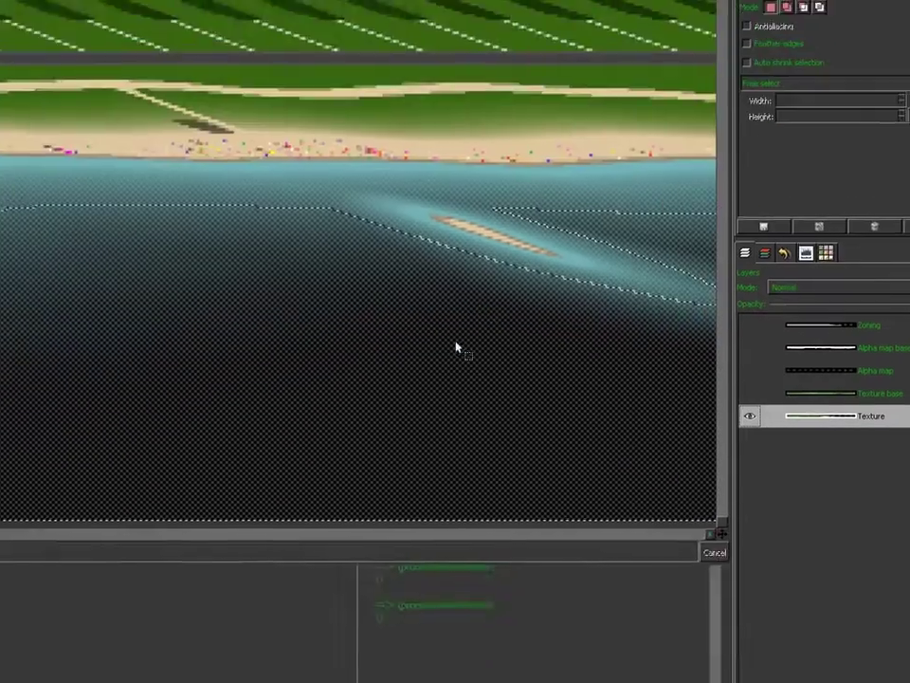
{"action": "key", "text": "ctrl+shift+a"}
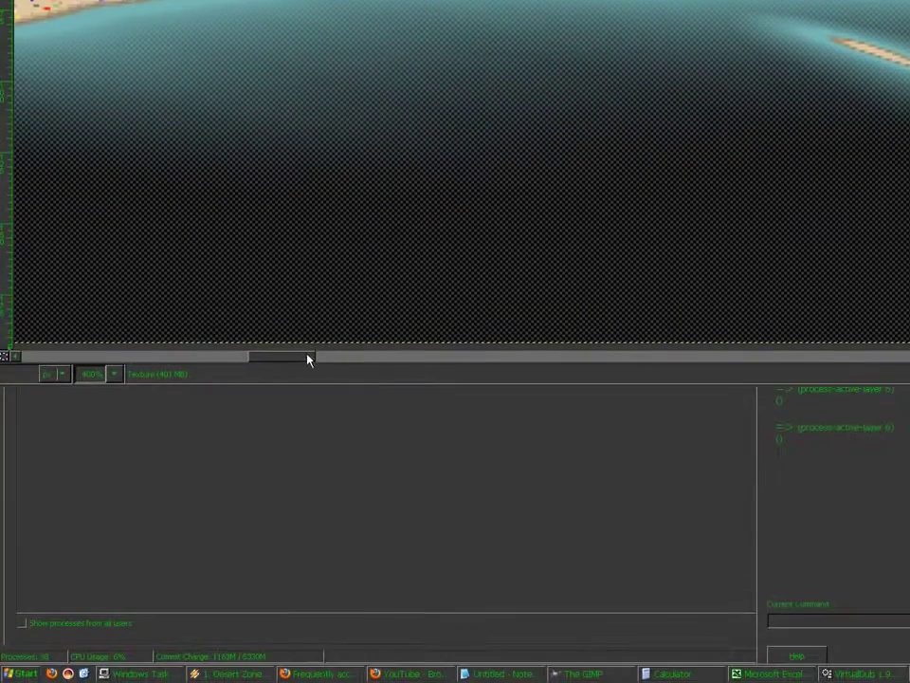
{"action": "left_click_drag", "start_coordinate": [310, 359], "coordinate": [45, 382]}
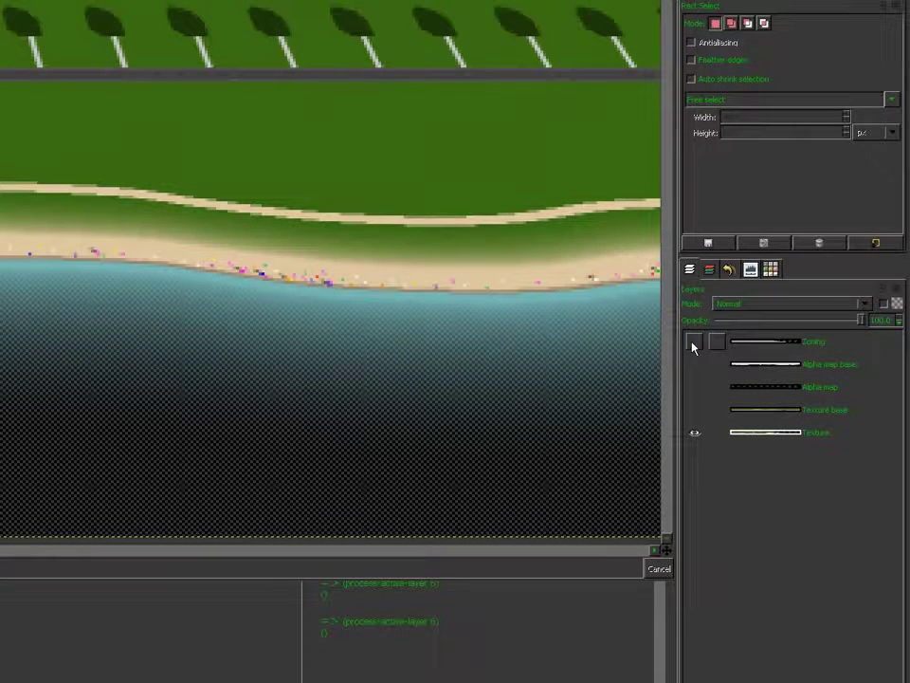
Show the Zoning layer, select its lowest zone across the full width, and crop the image to that 5447x48 strip.
{"action": "left_click", "coordinate": [693, 345]}
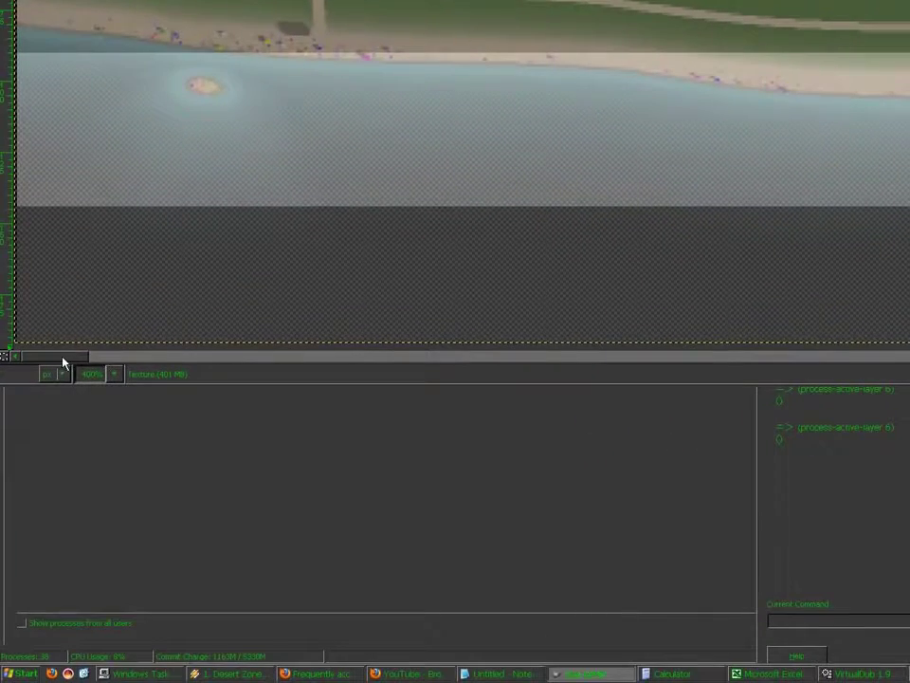
{"action": "left_click_drag", "start_coordinate": [63, 359], "coordinate": [854, 384]}
{"action": "left_click_drag", "start_coordinate": [455, 384], "coordinate": [574, 375]}
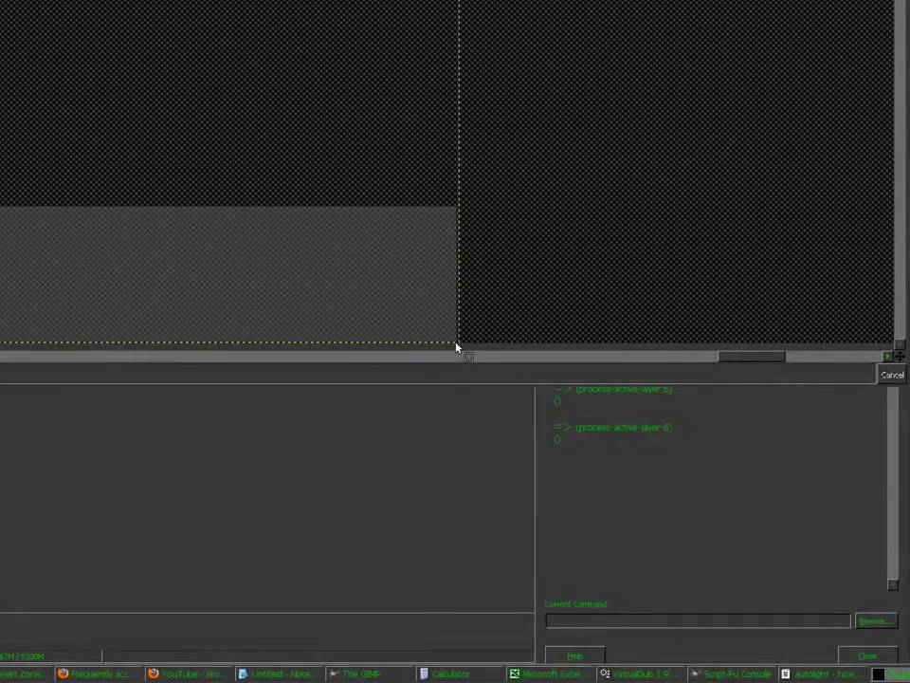
{"action": "left_click_drag", "start_coordinate": [456, 343], "coordinate": [0, 215]}
{"action": "left_click_drag", "start_coordinate": [2, 348], "coordinate": [19, 347]}
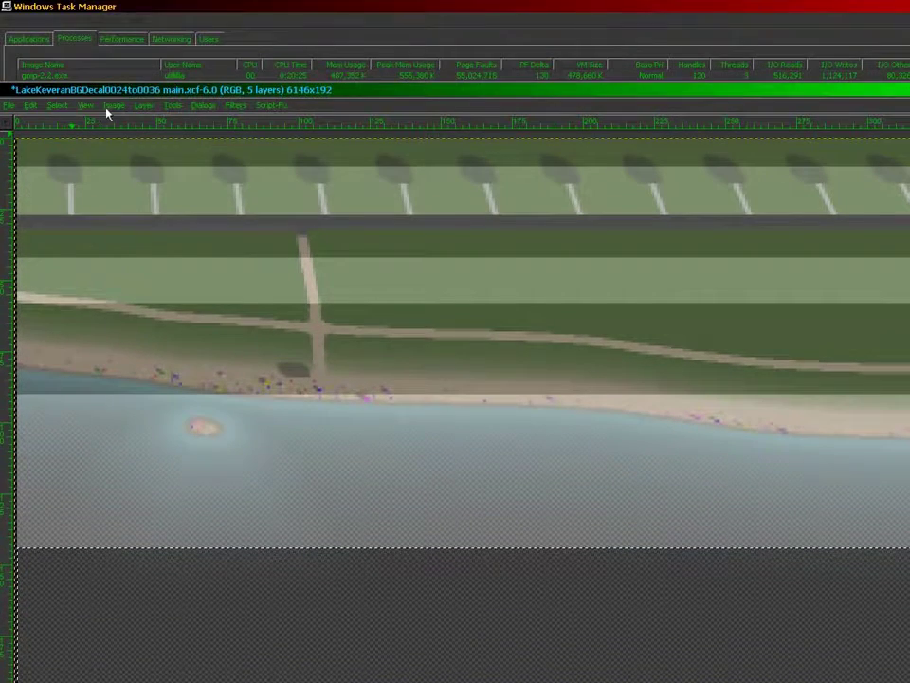
{"action": "left_click", "coordinate": [111, 106]}
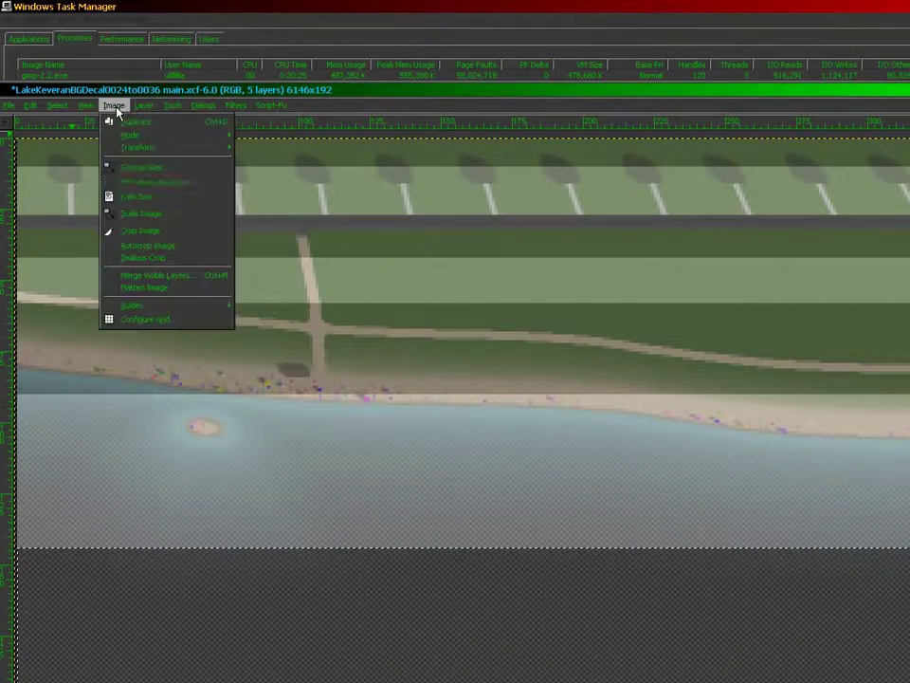
{"action": "left_click", "coordinate": [140, 229]}
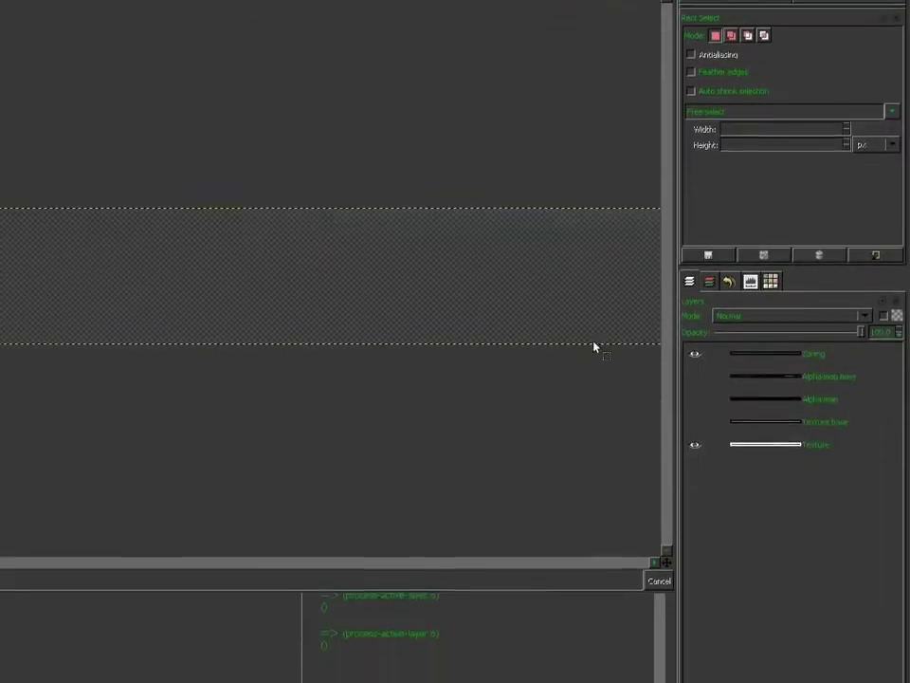
Hide the Zoning layer, make Texture the active layer, and look over the cropped strip.
{"action": "left_click", "coordinate": [694, 341]}
{"action": "left_click", "coordinate": [764, 431]}
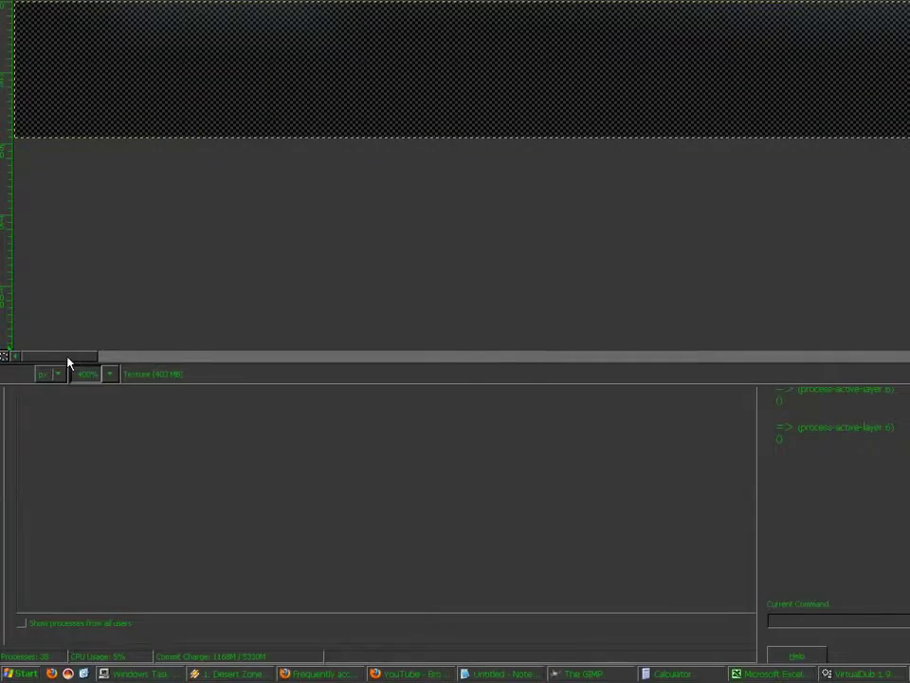
{"action": "left_click_drag", "start_coordinate": [67, 359], "coordinate": [248, 376]}
{"action": "left_click_drag", "start_coordinate": [346, 367], "coordinate": [819, 338]}
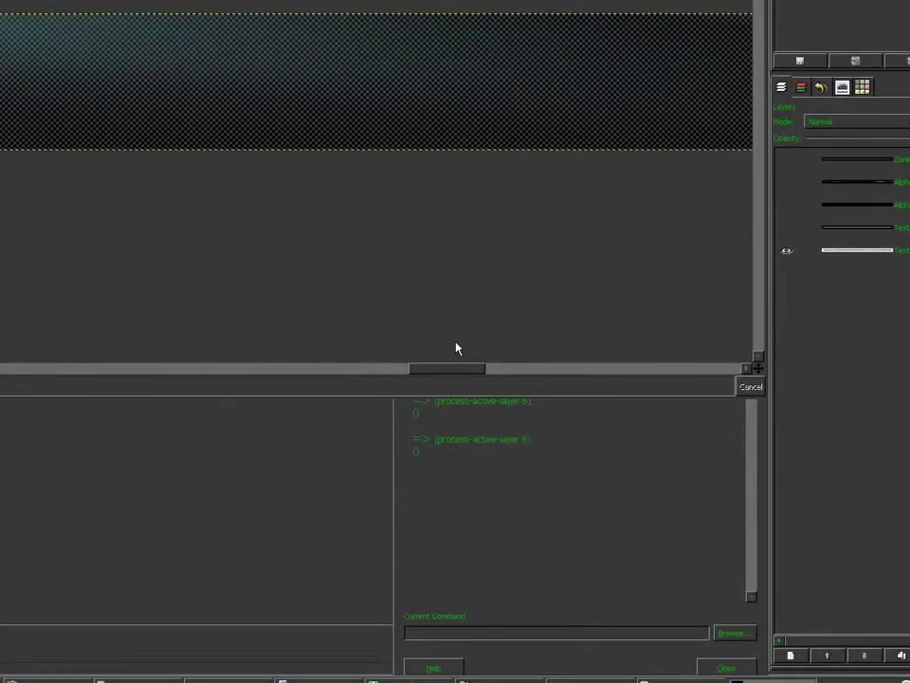
{"action": "left_click_drag", "start_coordinate": [455, 349], "coordinate": [0, 357]}
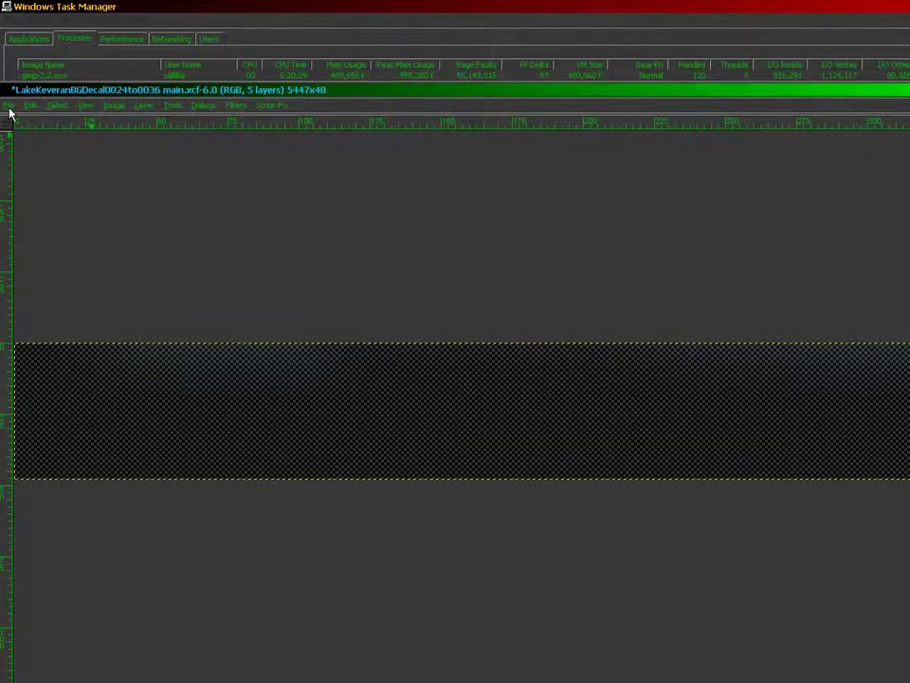
Save the strip as LakeKeveranBGDecal0024to0027.tga, checking the range in the spreadsheet, and export it with RLE compression and origin at bottom left.
{"action": "left_click", "coordinate": [9, 106]}
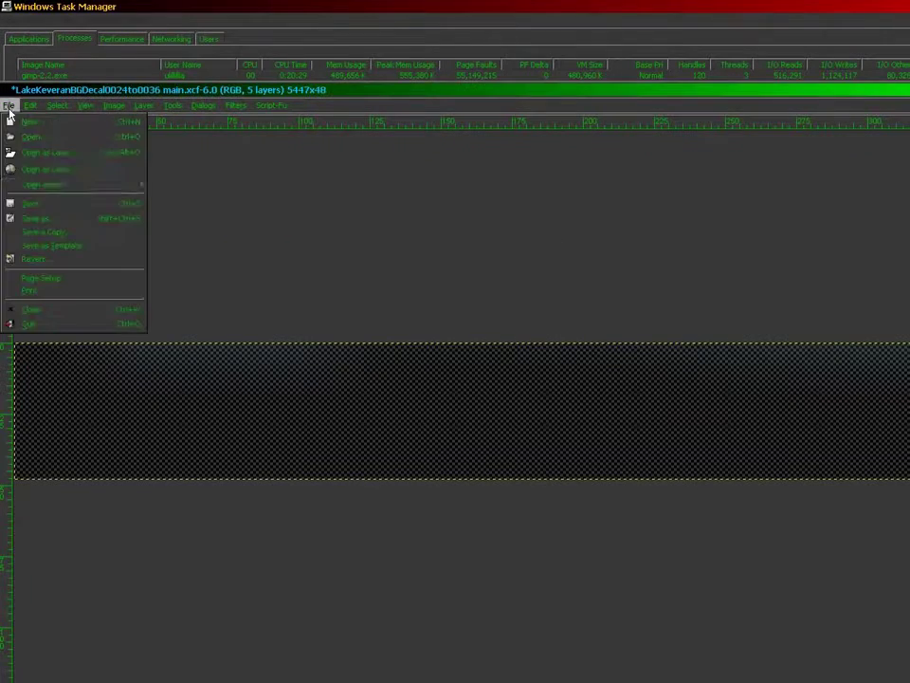
{"action": "left_click", "coordinate": [19, 216]}
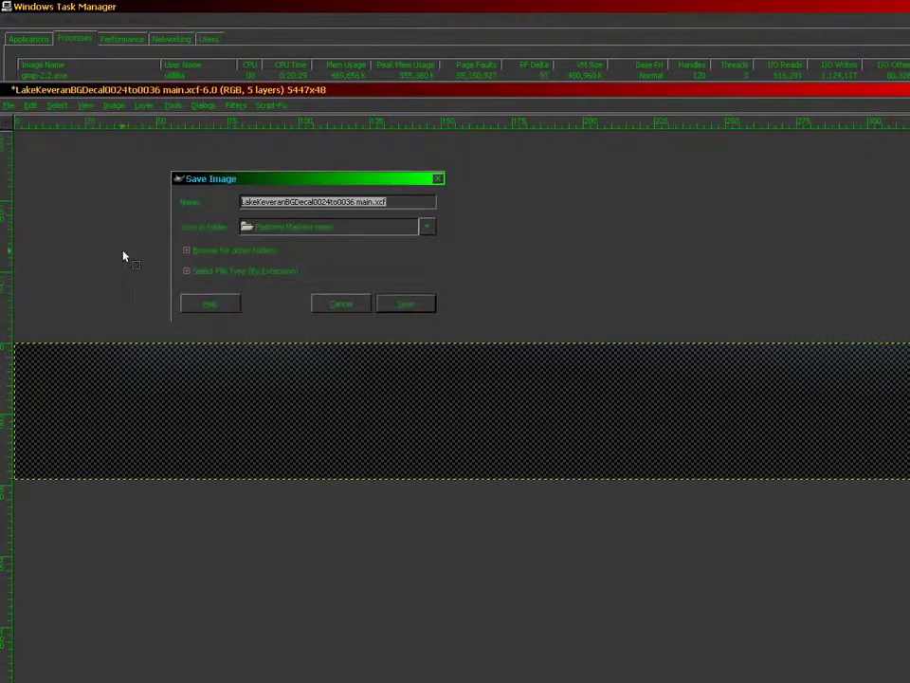
{"action": "left_click", "coordinate": [328, 206]}
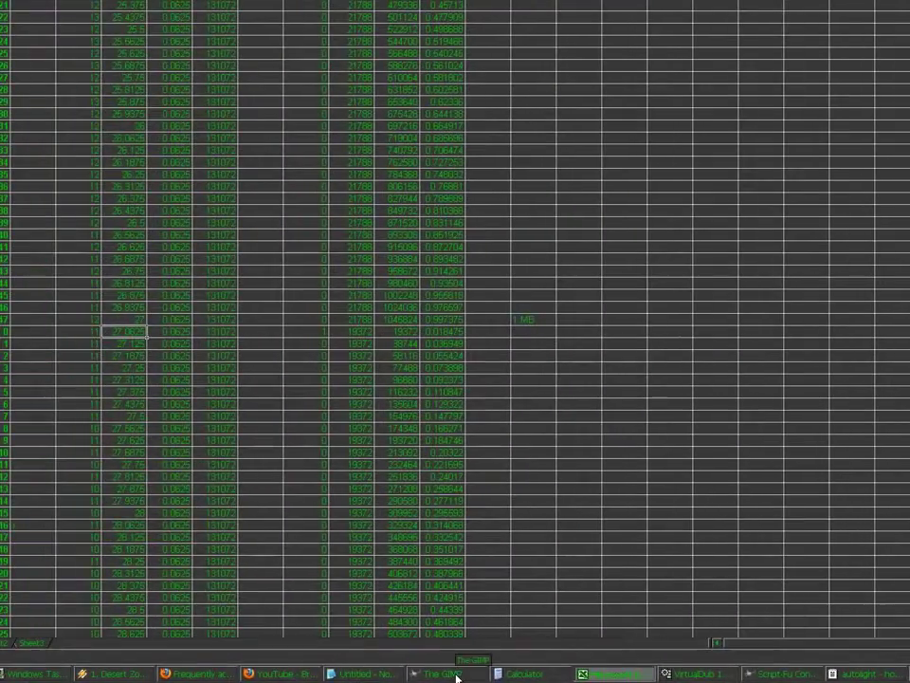
{"action": "left_click", "coordinate": [456, 675]}
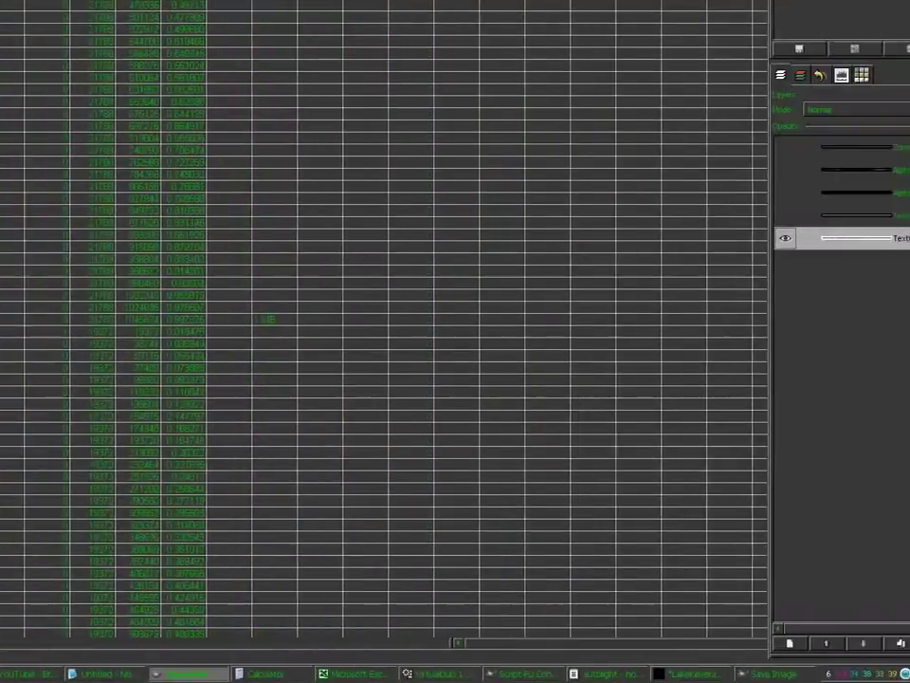
{"action": "left_click", "coordinate": [678, 676]}
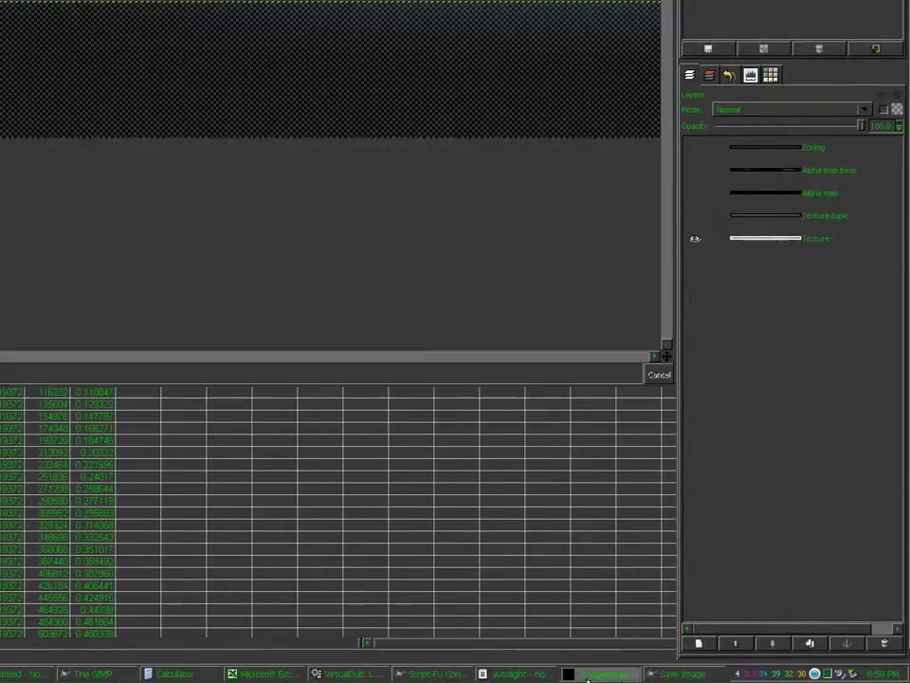
{"action": "left_click", "coordinate": [654, 673]}
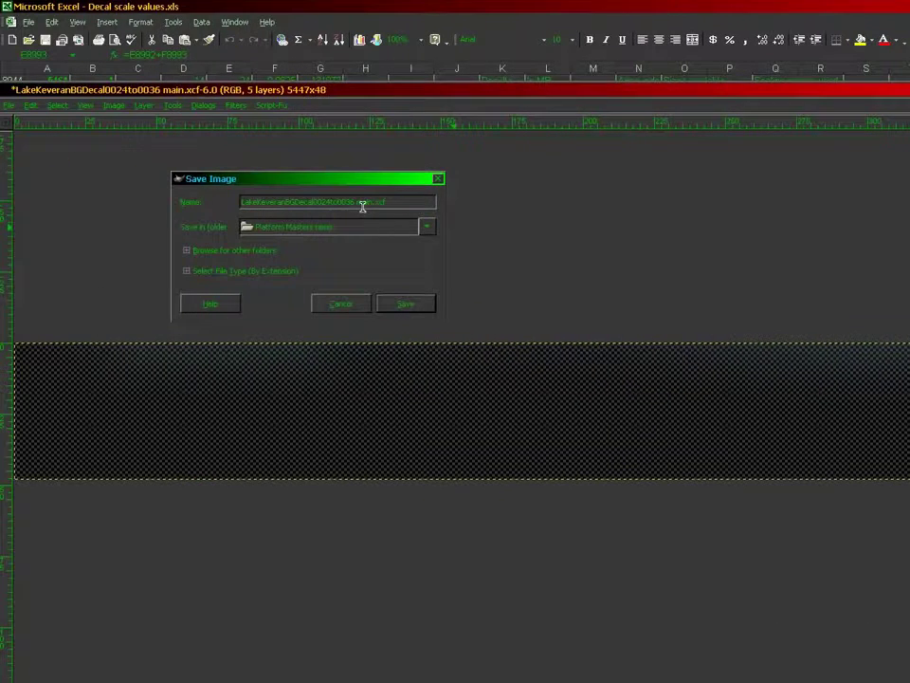
{"action": "key", "text": "shift+Left"}
{"action": "key", "text": "shift+Left"}
{"action": "key", "text": "Return"}
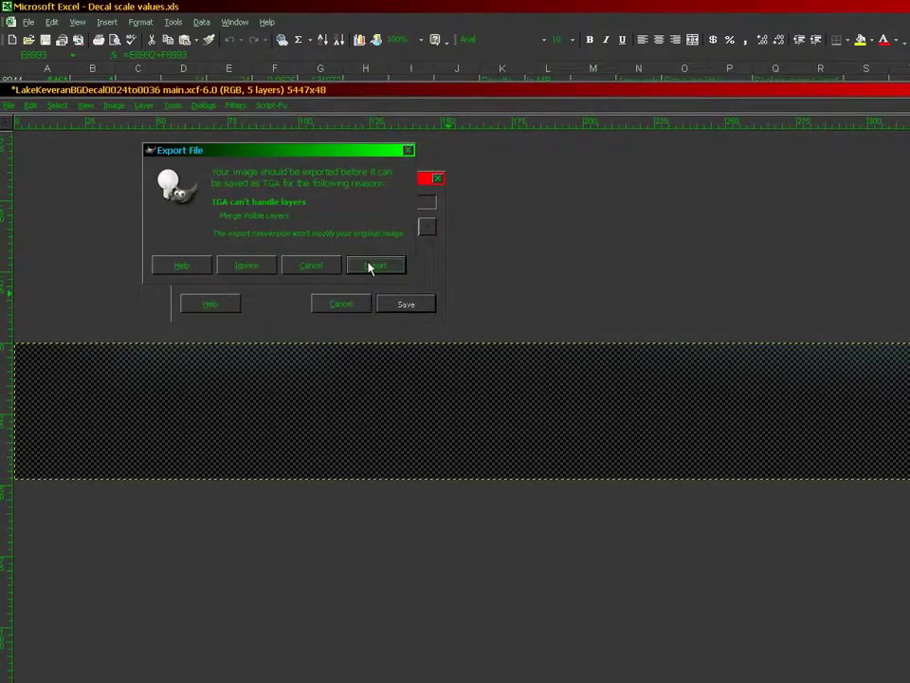
{"action": "left_click", "coordinate": [371, 265]}
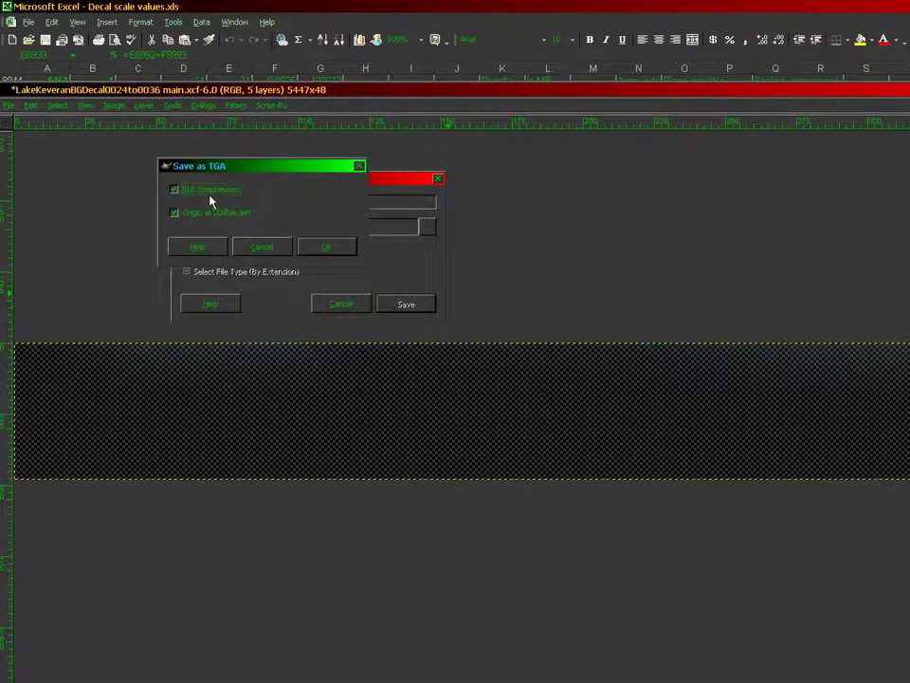
{"action": "left_click", "coordinate": [337, 249]}
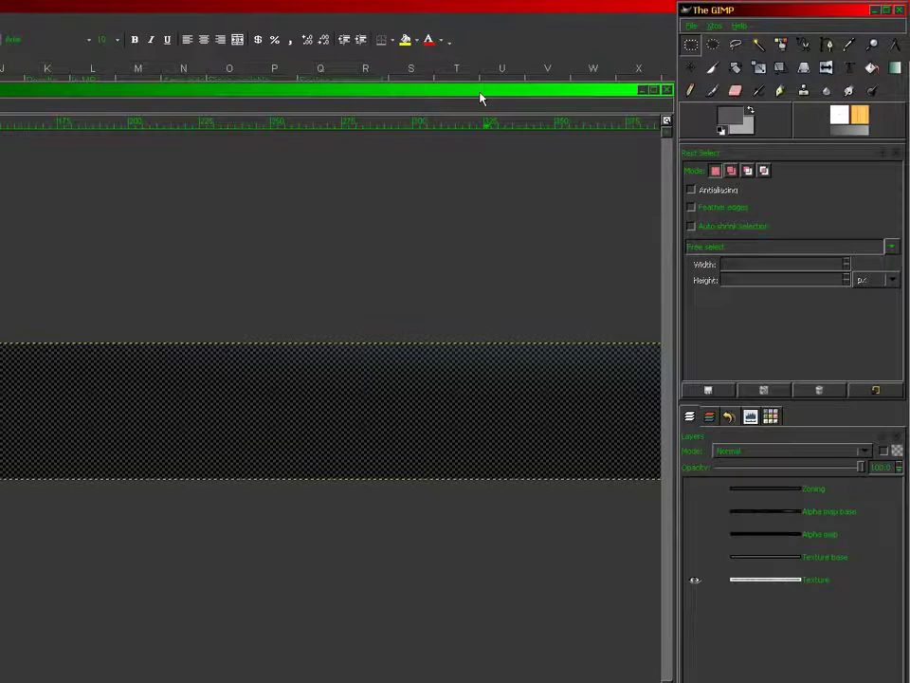
Restore the uncropped image, crop it to the second-lowest zone as a 4843x54 strip, and hide the Zoning layer.
{"action": "key", "text": "r"}
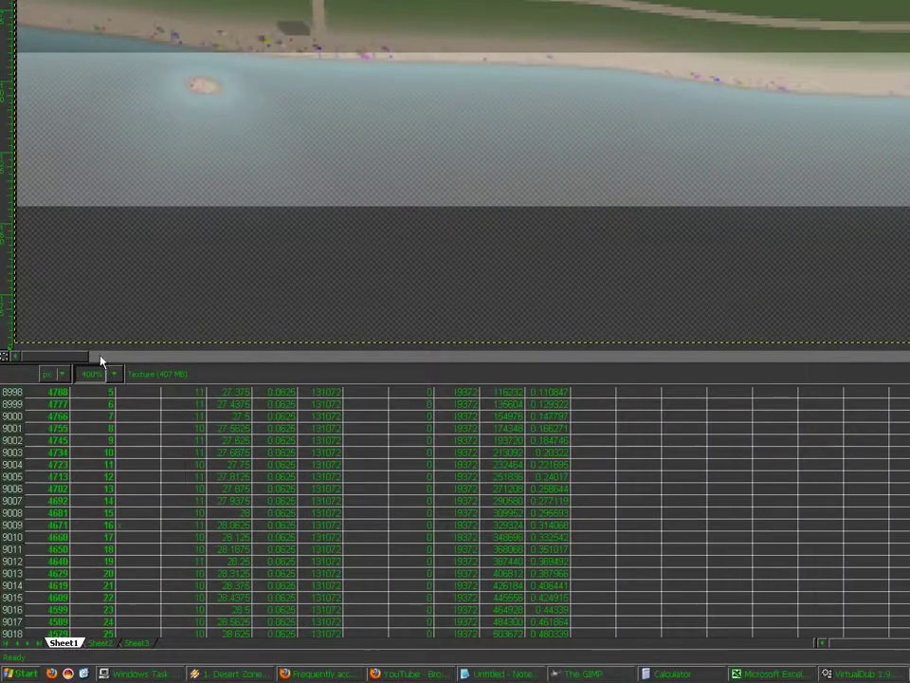
{"action": "left_click_drag", "start_coordinate": [101, 357], "coordinate": [890, 372]}
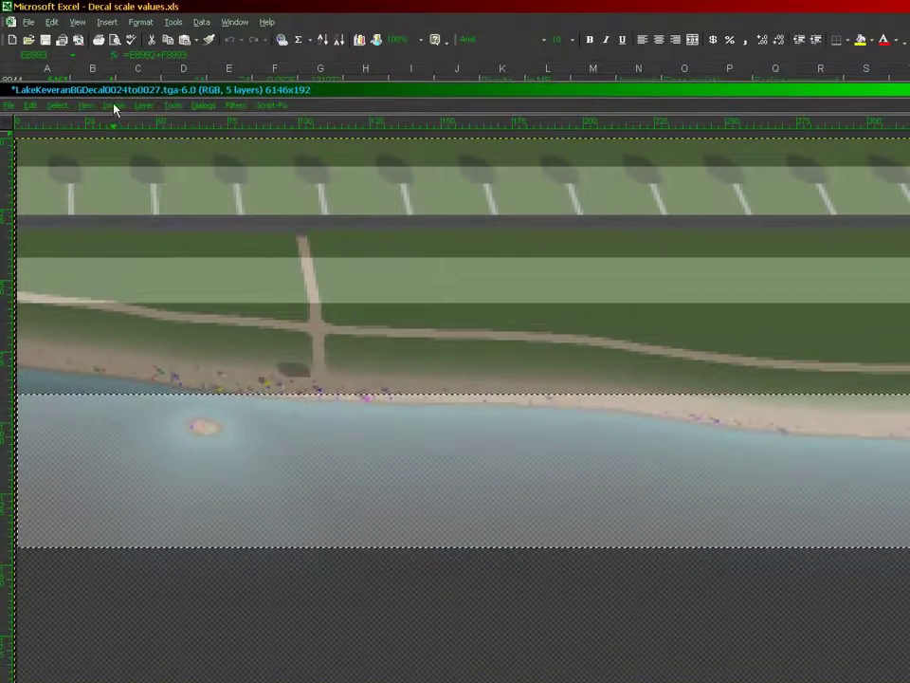
{"action": "left_click", "coordinate": [114, 51]}
{"action": "left_click", "coordinate": [129, 235]}
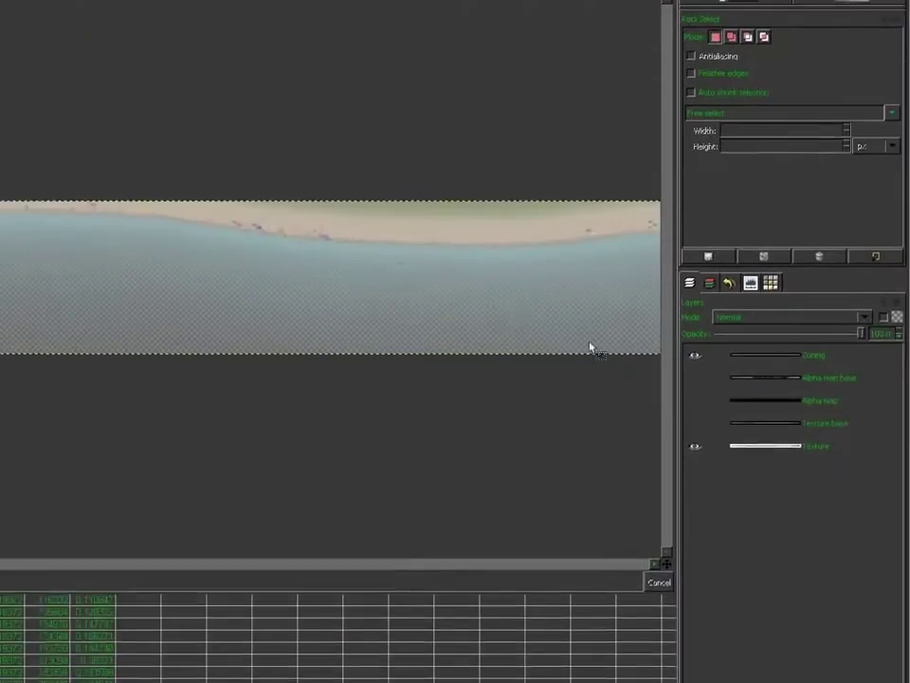
{"action": "left_click", "coordinate": [693, 339]}
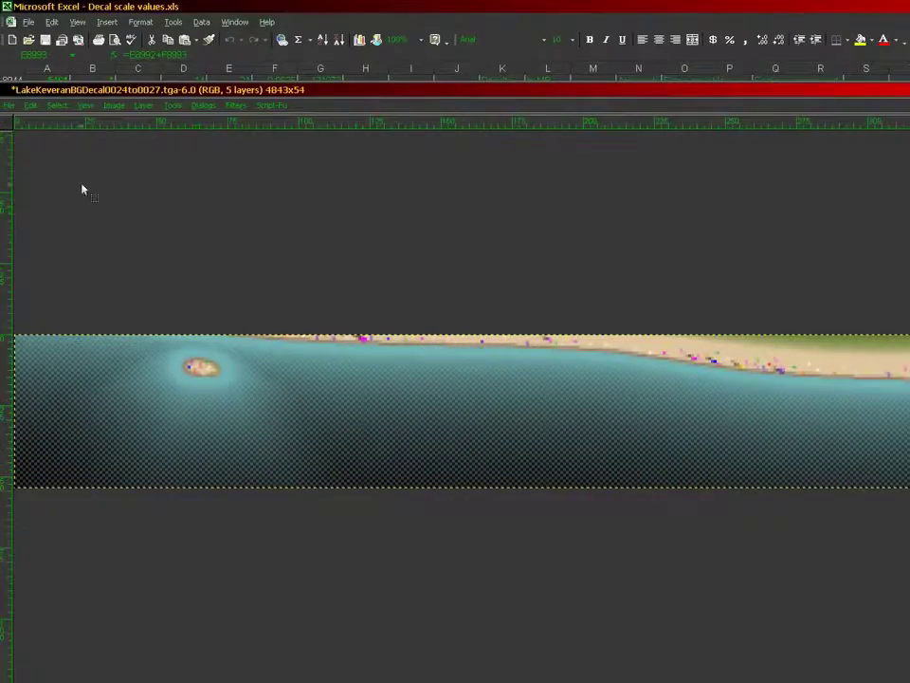
Switch to Excel and examine the decal scale values from row 8993 down to the next 1 MB mark.
{"action": "left_click", "coordinate": [350, 5]}
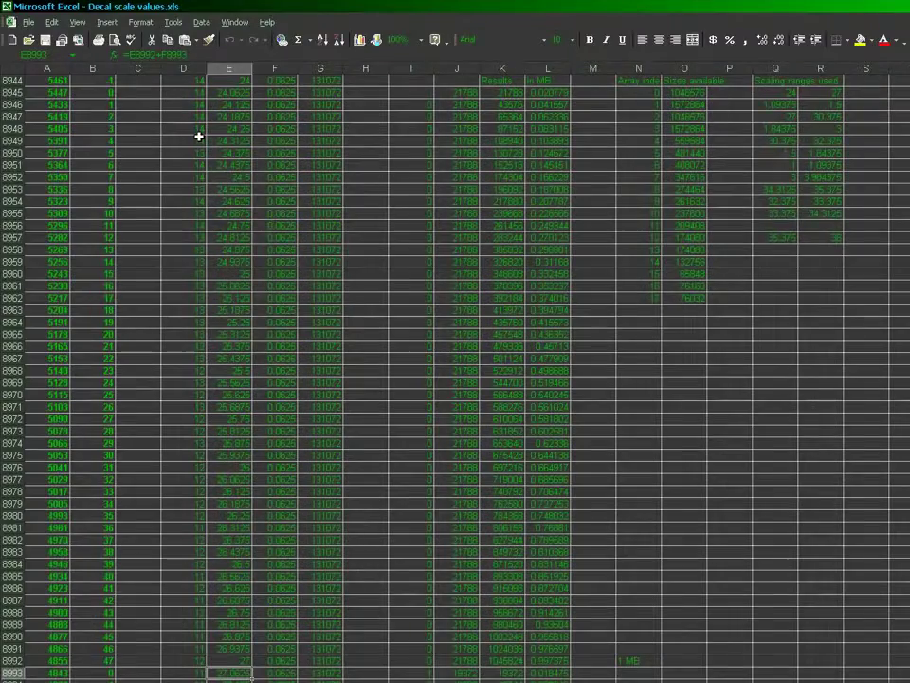
{"action": "key", "text": "Right"}
{"action": "key", "text": "Right"}
{"action": "key", "text": "Right"}
{"action": "key", "text": "Right"}
{"action": "key", "text": "Right"}
{"action": "key", "text": "Right"}
{"action": "key", "text": "Right"}
{"action": "key", "text": "Right"}
{"action": "key", "text": "Right"}
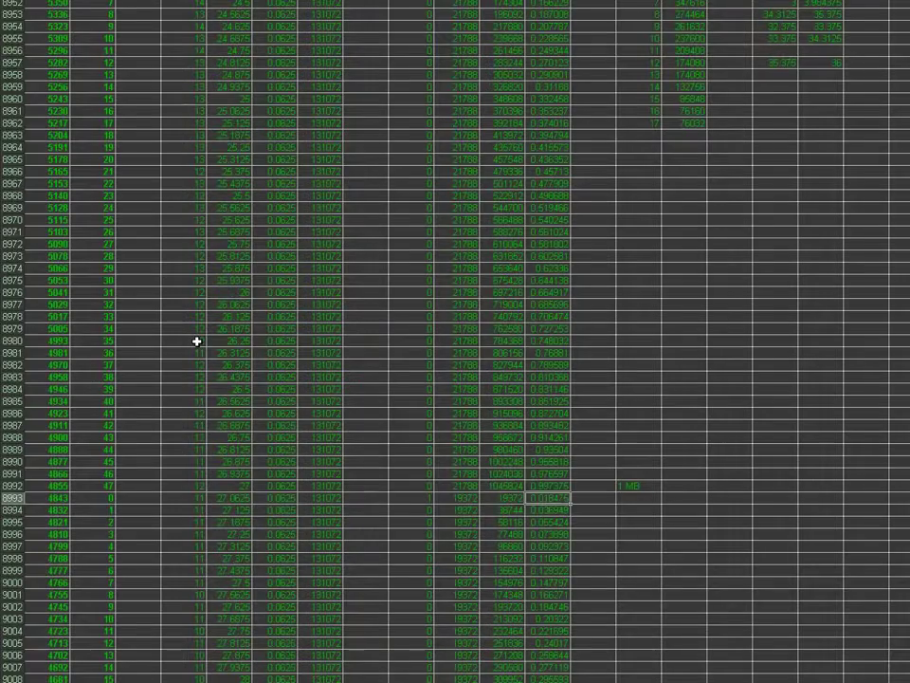
{"action": "scroll", "coordinate": [197, 341], "scroll_direction": "down", "scroll_amount": 10}
{"action": "key", "text": "ctrl+Down"}
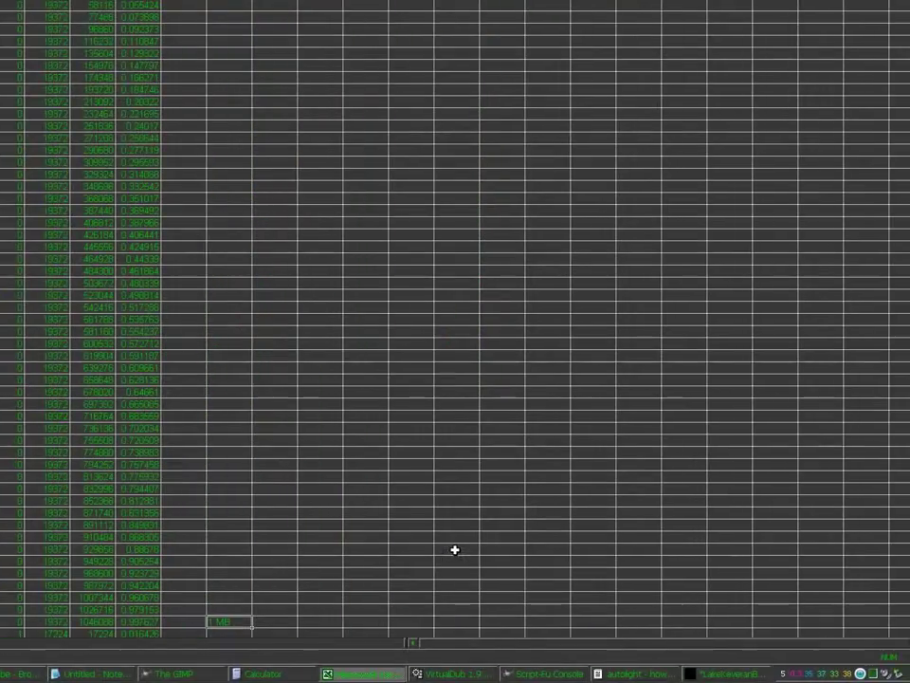
Switch back to GIMP and export the strip as LakeKeveranBGDecal0027to0030375.tga with the visible layers merged.
{"action": "left_click", "coordinate": [764, 673]}
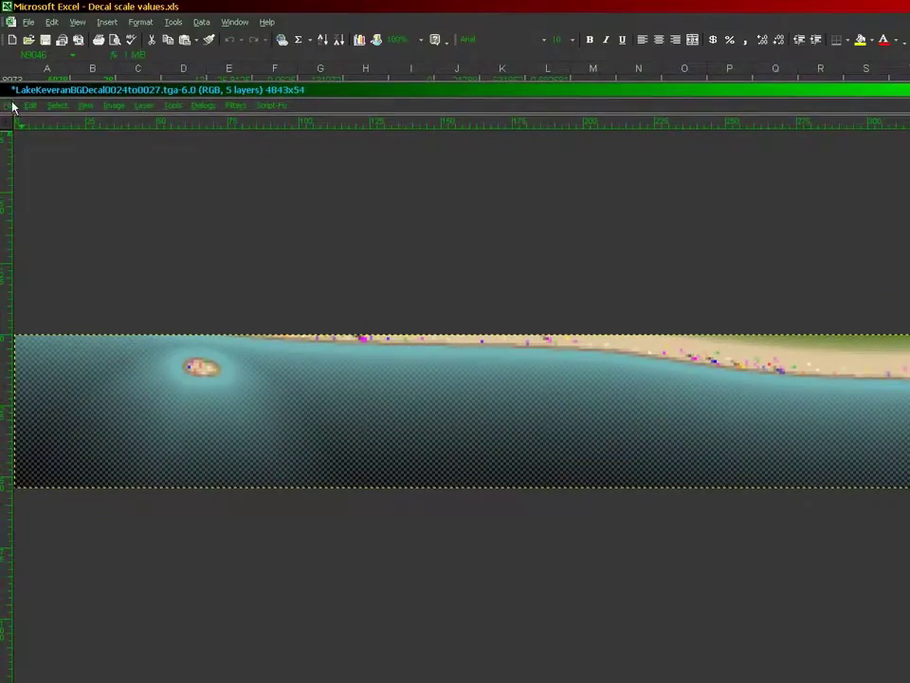
{"action": "left_click", "coordinate": [6, 65]}
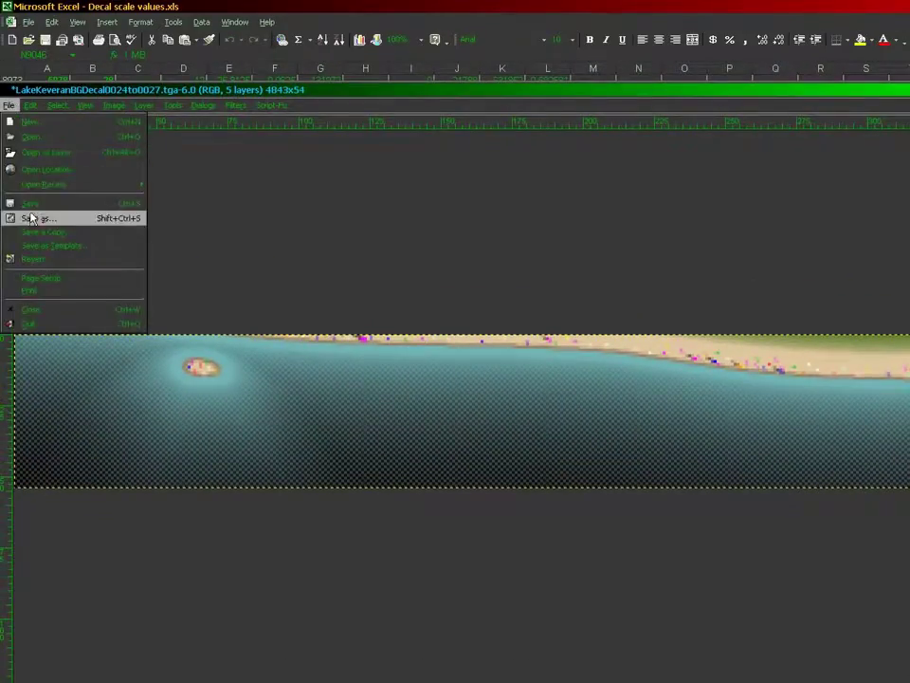
{"action": "left_click", "coordinate": [25, 178]}
{"action": "left_click", "coordinate": [327, 201]}
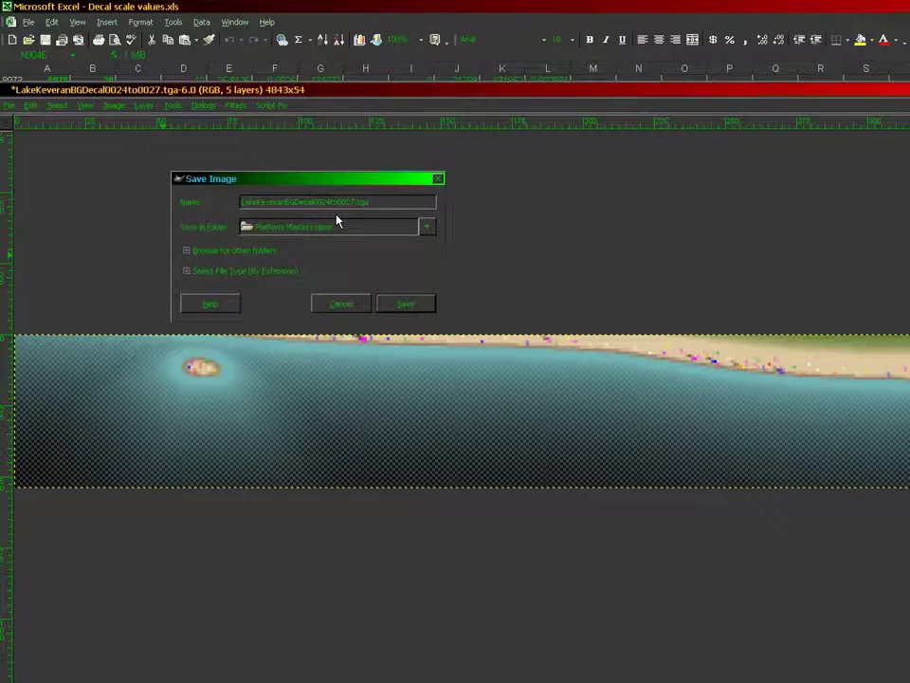
{"action": "key", "text": "shift+Right"}
{"action": "key", "text": "shift+Right"}
{"action": "type", "text": "30to0375"}
{"action": "key", "text": "Return"}
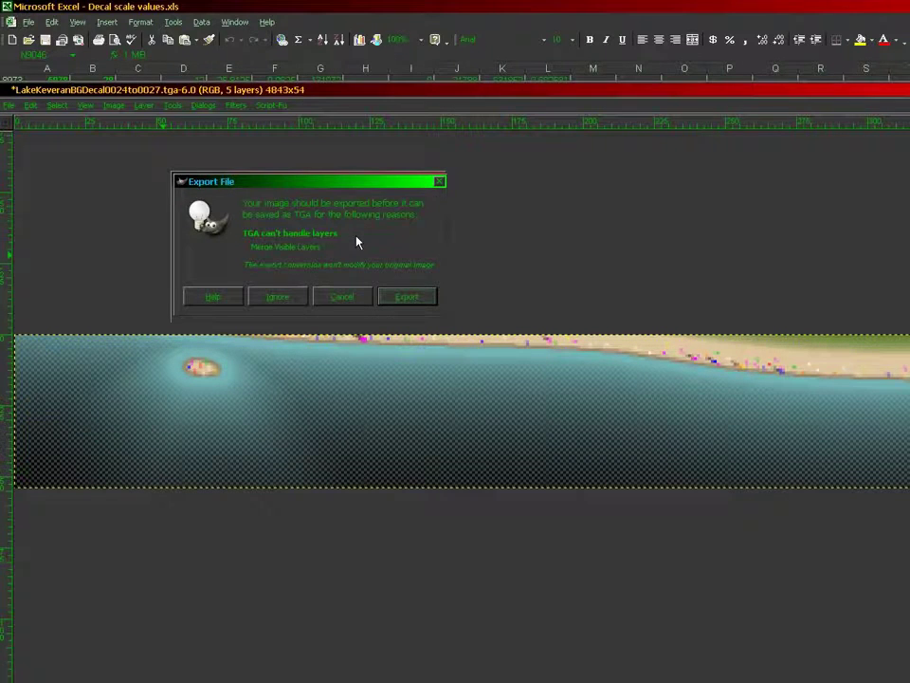
{"action": "key", "text": "Return"}
{"action": "key", "text": "Return"}
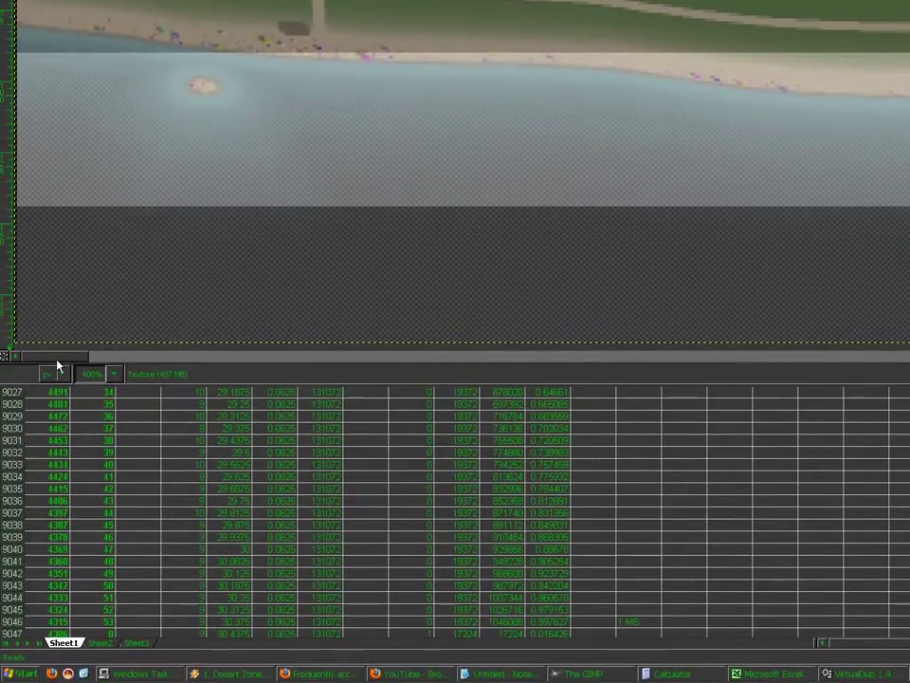
Select the third-lowest zone from its right end back to the image's left edge and crop the image to it.
{"action": "left_click_drag", "start_coordinate": [56, 359], "coordinate": [368, 363]}
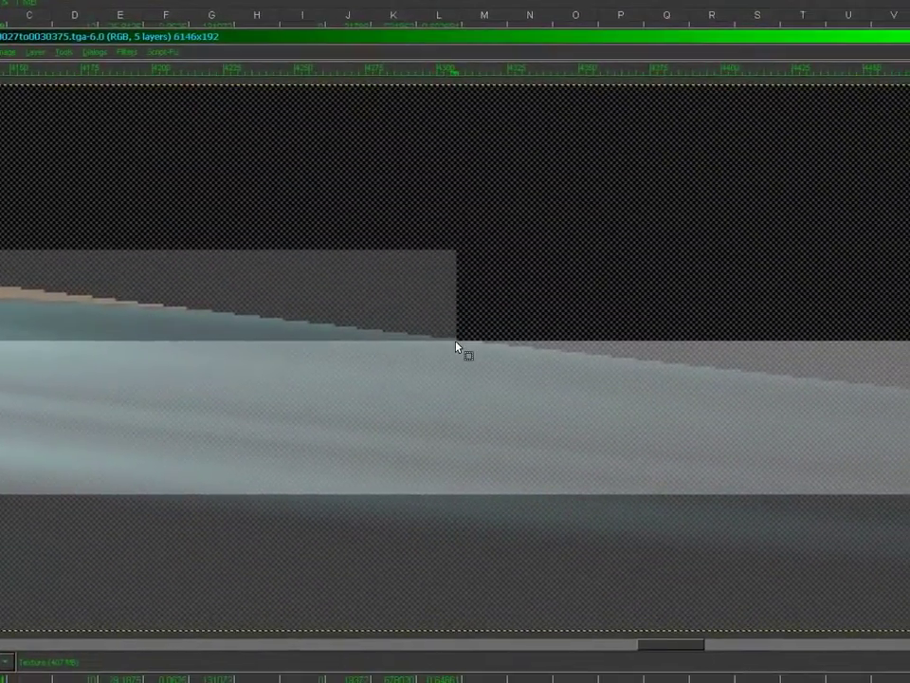
{"action": "left_click_drag", "start_coordinate": [456, 341], "coordinate": [18, 308]}
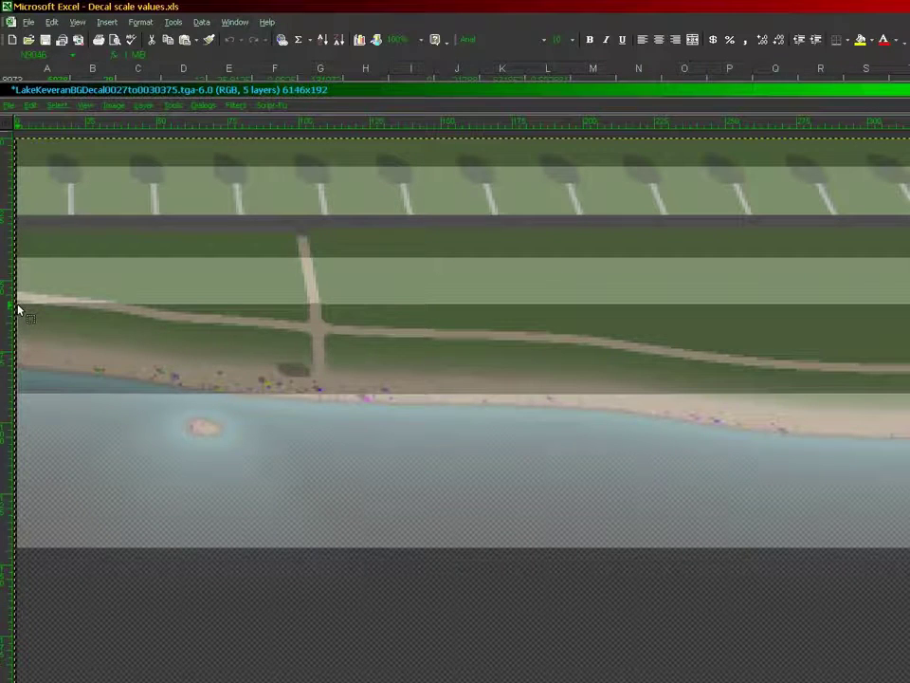
{"action": "left_click", "coordinate": [114, 105]}
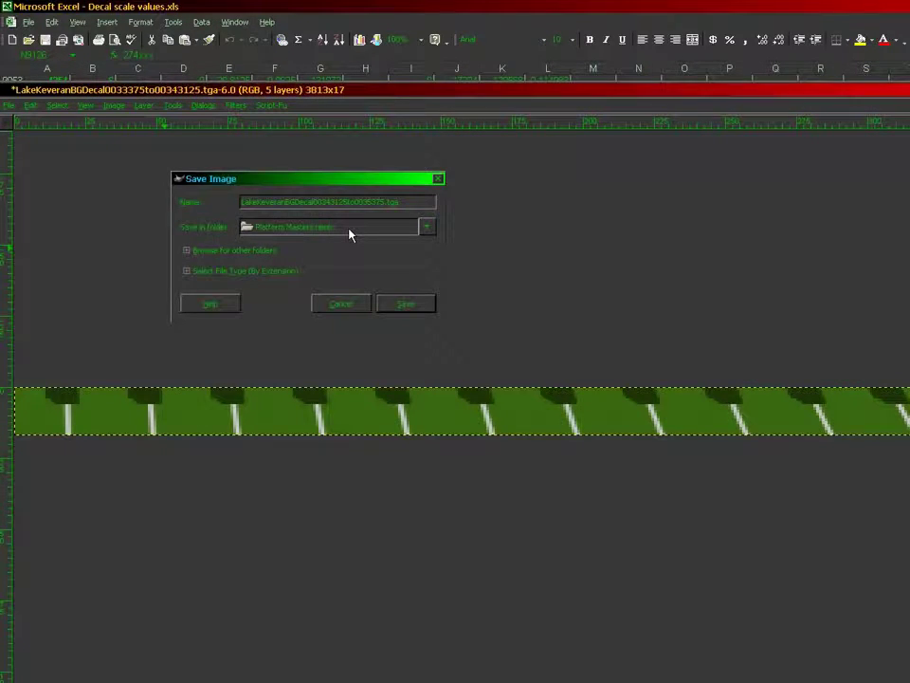
Export the 3813x17 strip as LakeKeveranBGDecal00343125to0035375.tga.
{"action": "key", "text": "Return"}
{"action": "key", "text": "Return"}
{"action": "key", "text": "Return"}
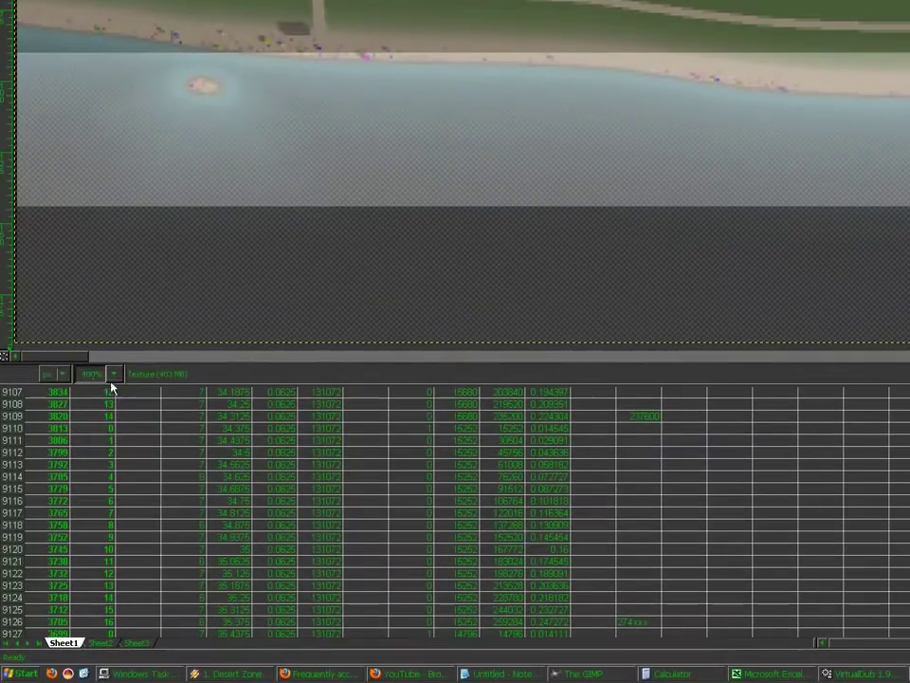
Select the topmost zone across its full width, crop the image to a 3699x10 strip, and hide the Zoning layer.
{"action": "left_click_drag", "start_coordinate": [71, 359], "coordinate": [577, 338]}
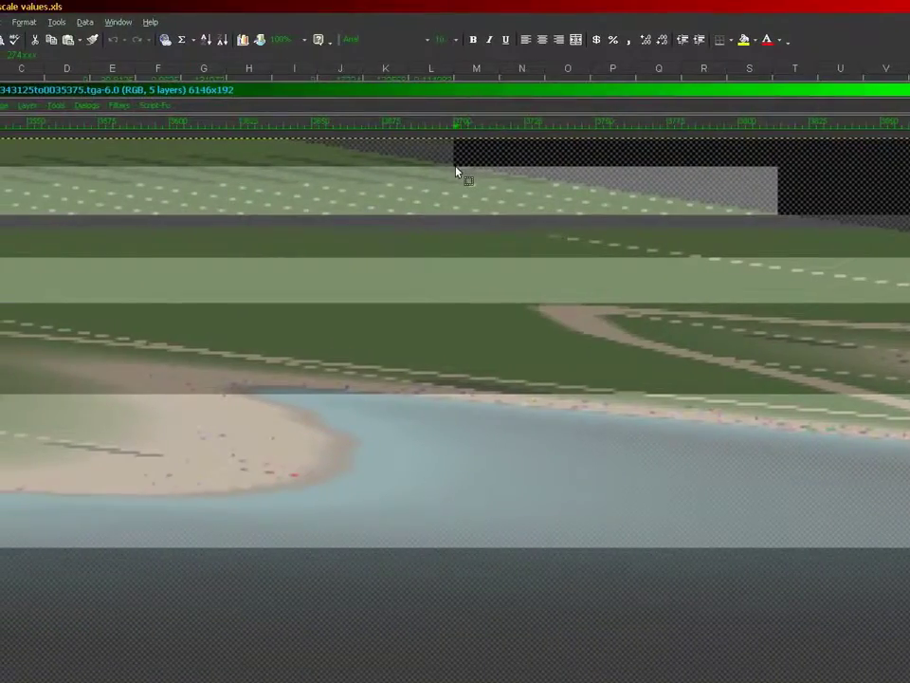
{"action": "left_click_drag", "start_coordinate": [455, 166], "coordinate": [23, 141]}
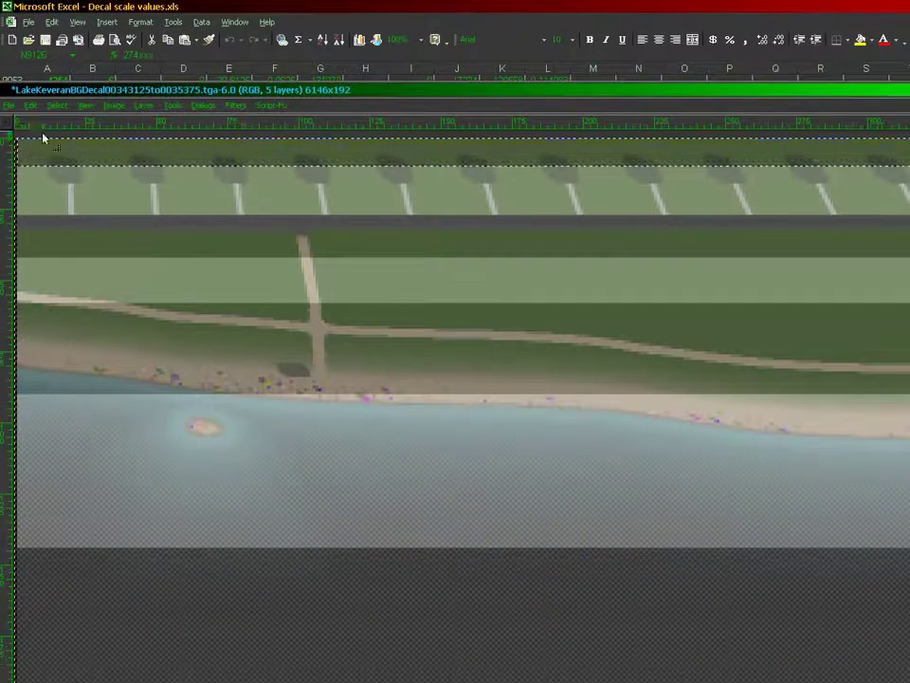
{"action": "left_click", "coordinate": [112, 105]}
{"action": "left_click", "coordinate": [116, 229]}
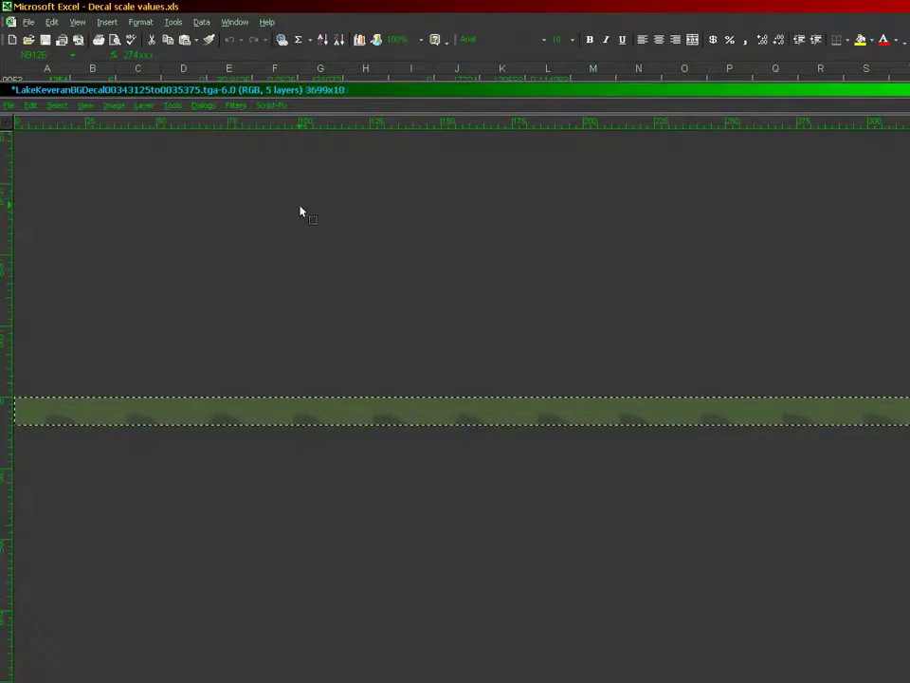
{"action": "left_click", "coordinate": [692, 346]}
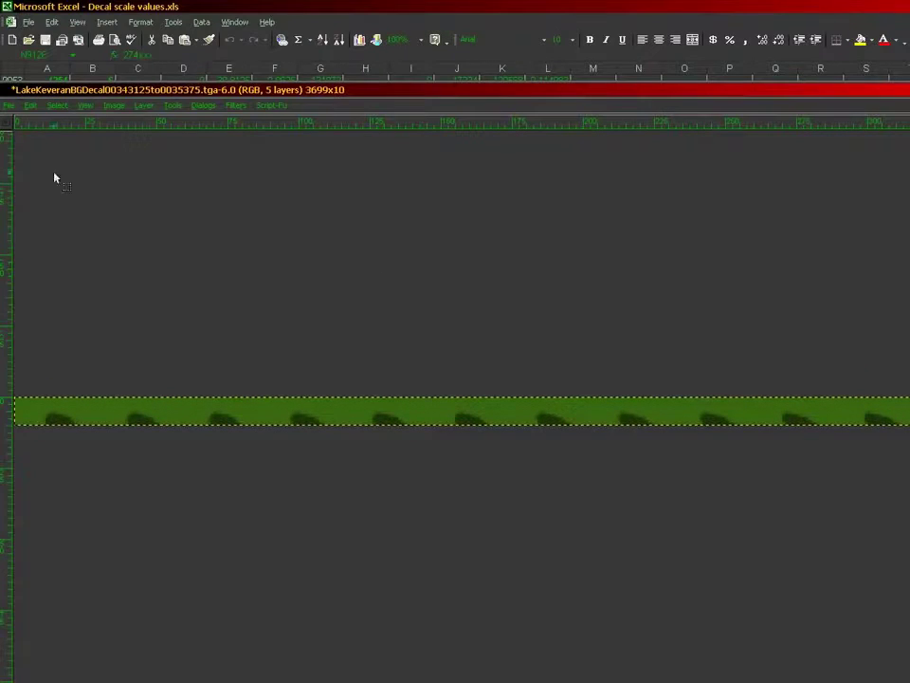
Export the strip as LakeKeveranBGDecal0035375to0036.tga with origin at bottom left, and close the image.
{"action": "left_click", "coordinate": [9, 105]}
{"action": "left_click", "coordinate": [41, 217]}
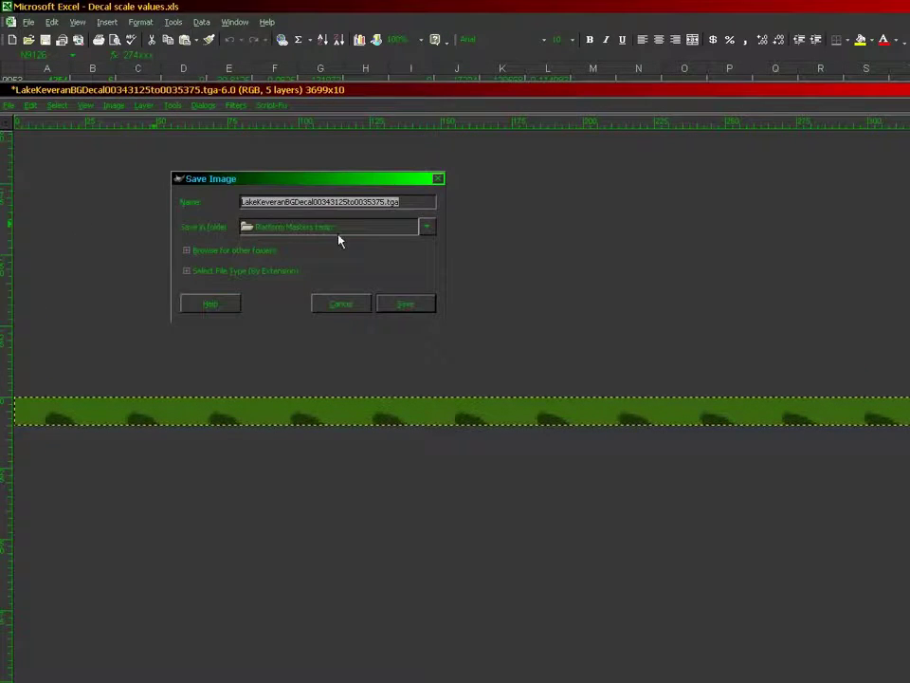
{"action": "left_click", "coordinate": [340, 203]}
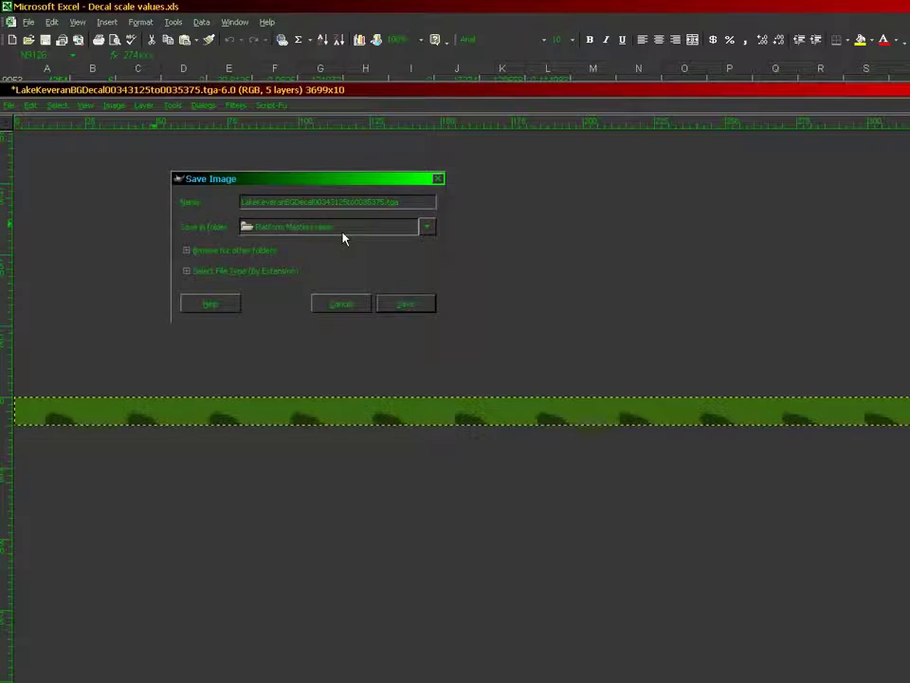
{"action": "key", "text": "shift+Right"}
{"action": "key", "text": "shift+Right"}
{"action": "key", "text": "shift+Right"}
{"action": "key", "text": "shift+Right"}
{"action": "type", "text": "5375"}
{"action": "key", "text": "Delete"}
{"action": "key", "text": "Right"}
{"action": "key", "text": "Right"}
{"action": "key", "text": "Right"}
{"action": "key", "text": "Right"}
{"action": "key", "text": "Right"}
{"action": "key", "text": "shift+Right"}
{"action": "key", "text": "shift+Right"}
{"action": "key", "text": "shift+Right"}
{"action": "key", "text": "shift+Right"}
{"action": "type", "text": "6"}
{"action": "key", "text": "Return"}
{"action": "key", "text": "Return"}
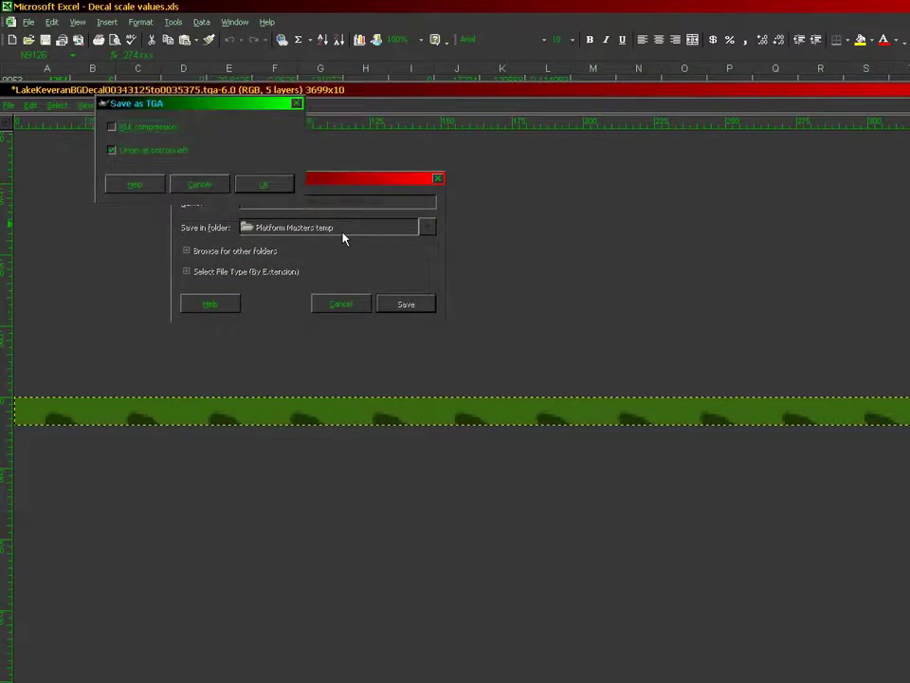
{"action": "key", "text": "Return"}
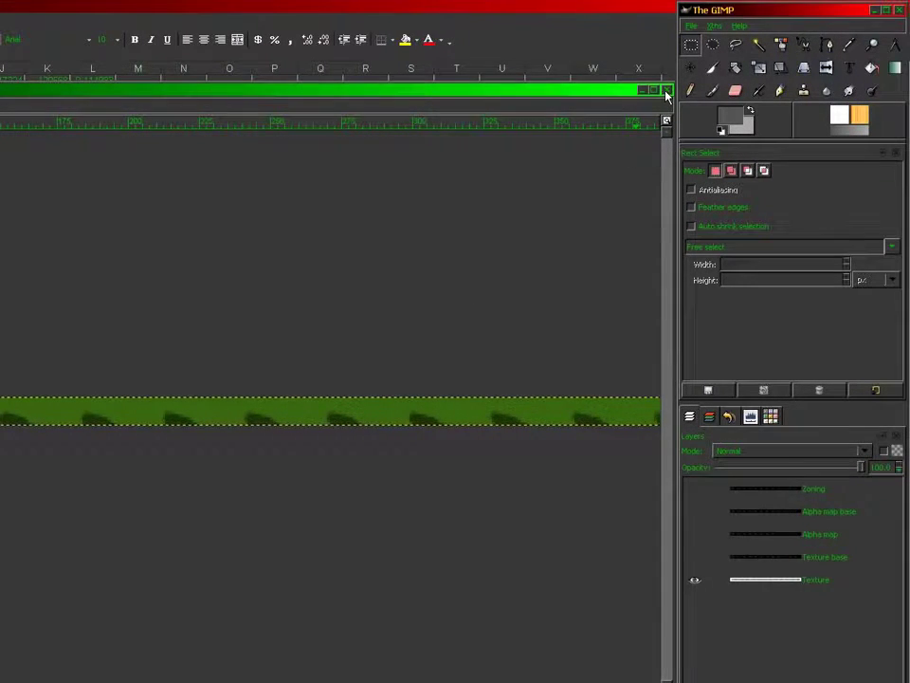
{"action": "left_click", "coordinate": [667, 91]}
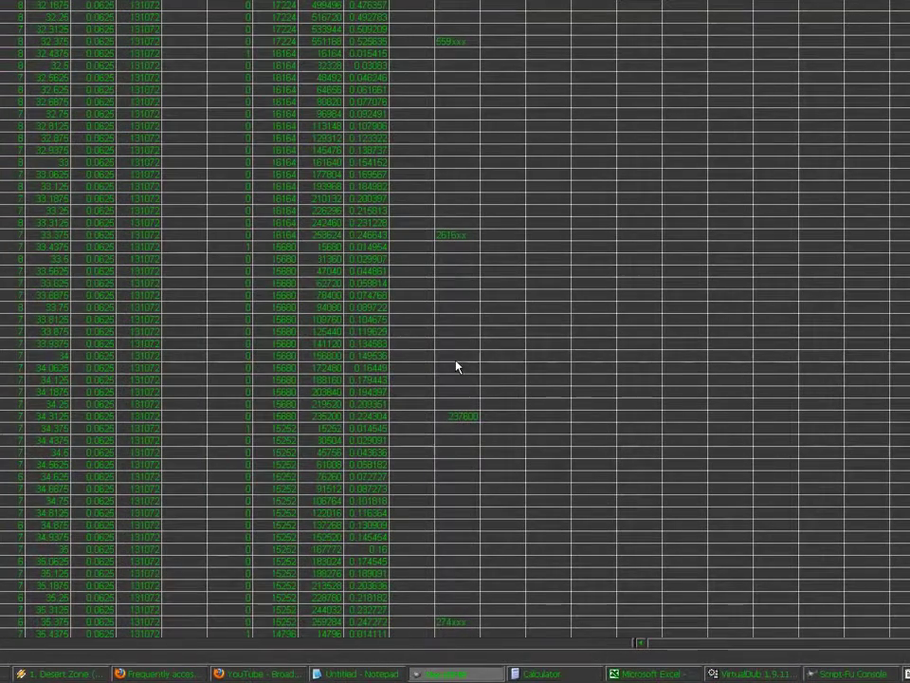
In the LakeKeveranBGDecal0024to0036 base image, duplicate the Background layer and raise the copy to just below the Scaling grid layer.
{"action": "key", "text": "super"}
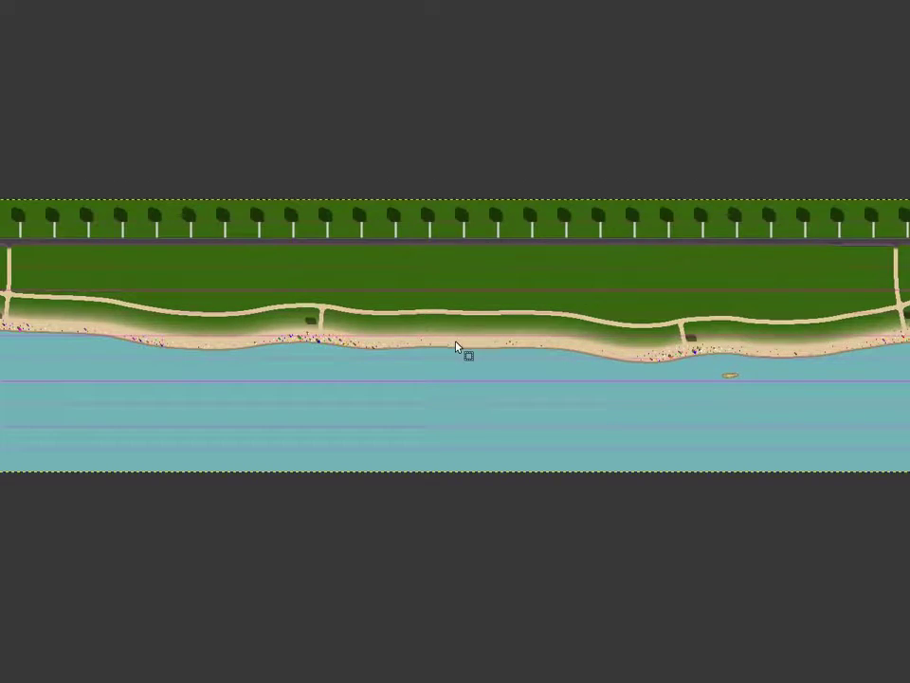
{"action": "key", "text": "Tab"}
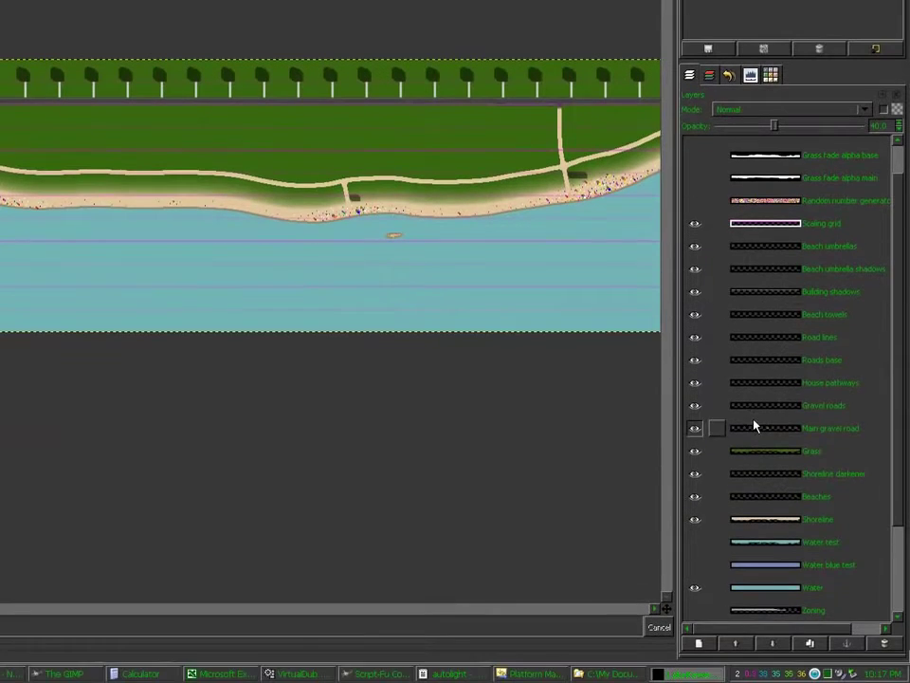
{"action": "scroll", "coordinate": [787, 474], "scroll_direction": "down", "scroll_amount": 3}
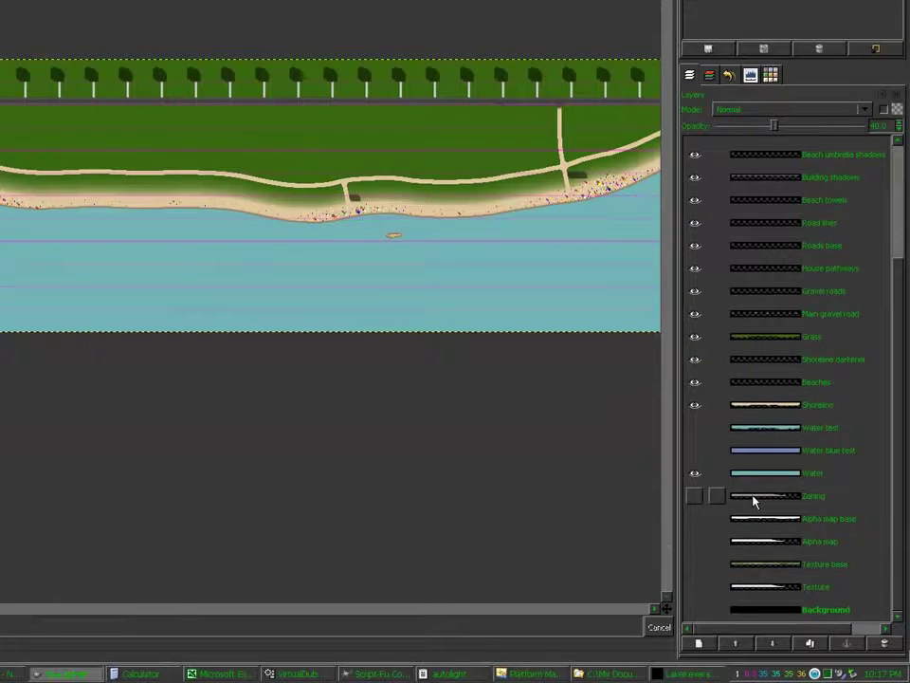
{"action": "left_click", "coordinate": [774, 609]}
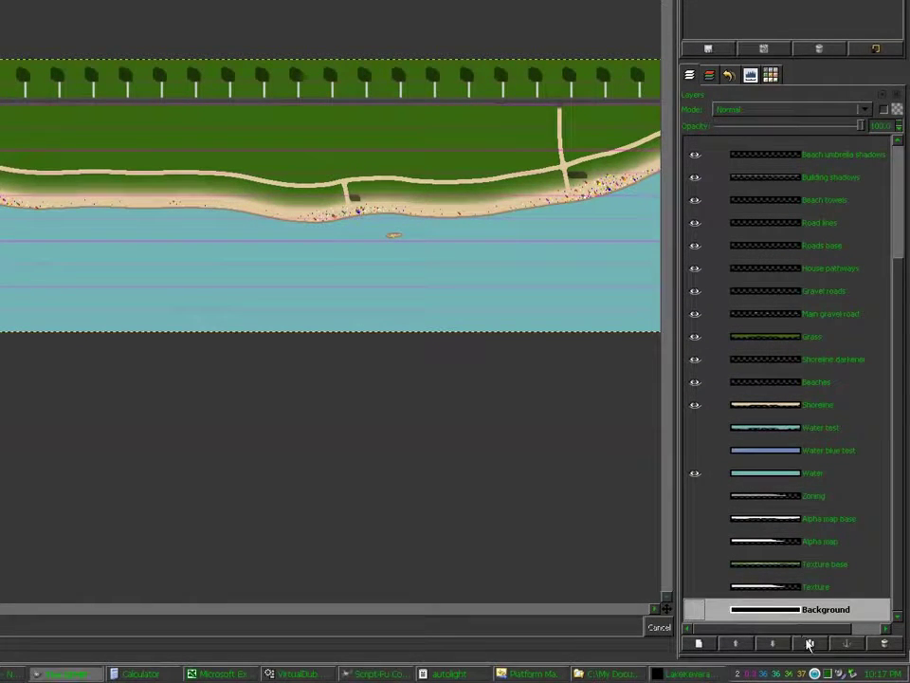
{"action": "left_click", "coordinate": [810, 643]}
{"action": "left_click", "coordinate": [741, 643]}
{"action": "left_click", "coordinate": [741, 643]}
{"action": "left_click", "coordinate": [741, 643]}
{"action": "left_click", "coordinate": [741, 643]}
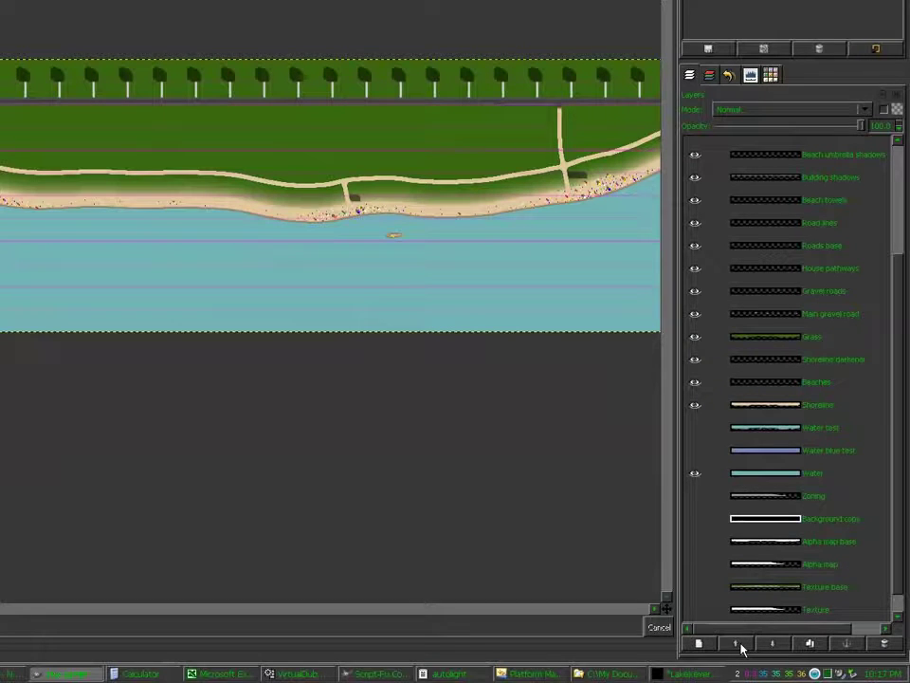
{"action": "left_click", "coordinate": [741, 643]}
{"action": "left_click", "coordinate": [741, 643]}
{"action": "left_click", "coordinate": [741, 643]}
{"action": "left_click", "coordinate": [740, 643]}
{"action": "left_click", "coordinate": [740, 643]}
{"action": "left_click", "coordinate": [741, 643]}
{"action": "left_click", "coordinate": [741, 643]}
{"action": "left_click", "coordinate": [741, 643]}
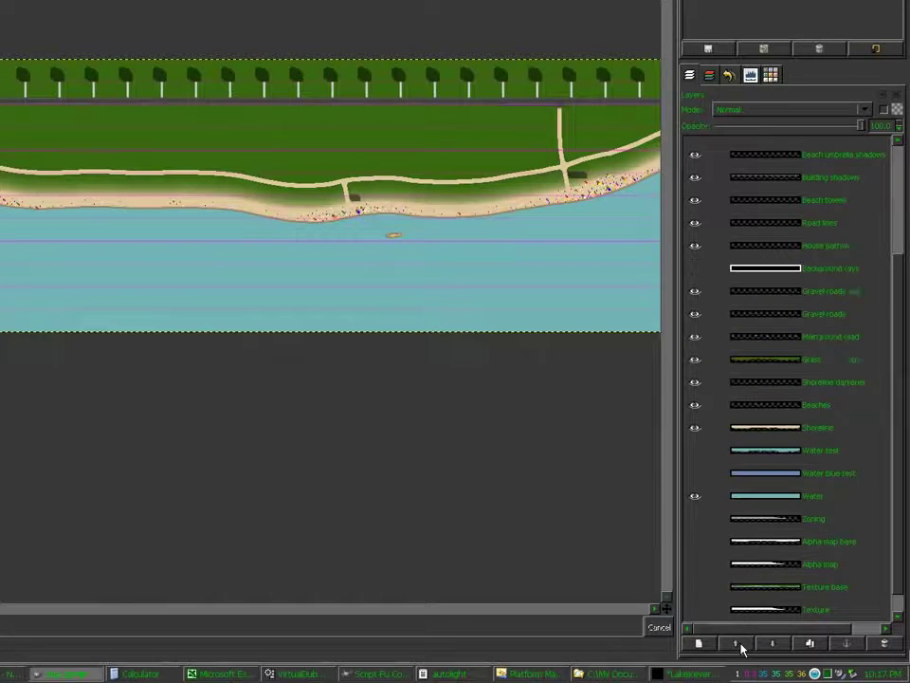
{"action": "left_click", "coordinate": [741, 643]}
{"action": "left_click", "coordinate": [741, 643]}
{"action": "left_click", "coordinate": [740, 643]}
{"action": "left_click", "coordinate": [741, 643]}
{"action": "left_click", "coordinate": [741, 643]}
{"action": "left_click", "coordinate": [741, 643]}
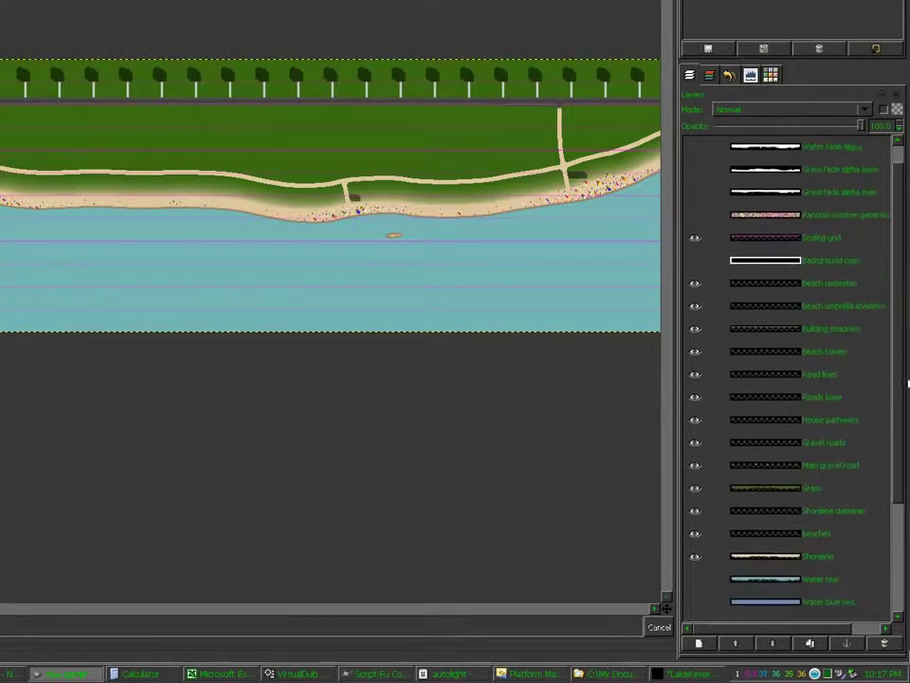
Rename the copied Background layer as Fog and make it visible, with the Scaling grid layer hidden.
{"action": "left_click", "coordinate": [730, 261]}
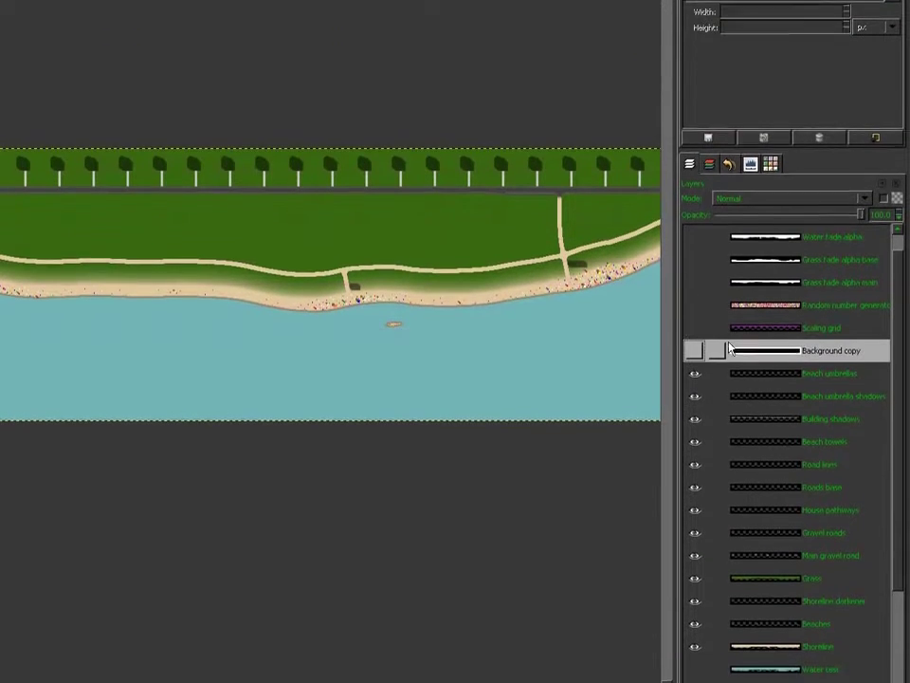
{"action": "double_click", "coordinate": [740, 350]}
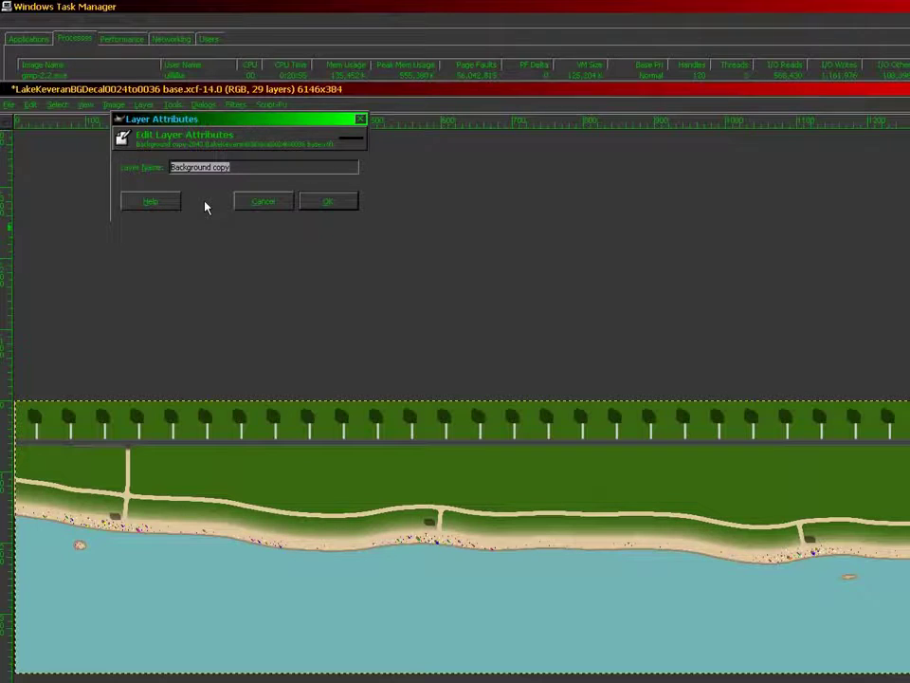
{"action": "key", "text": "BackSpace"}
{"action": "key", "text": "Return"}
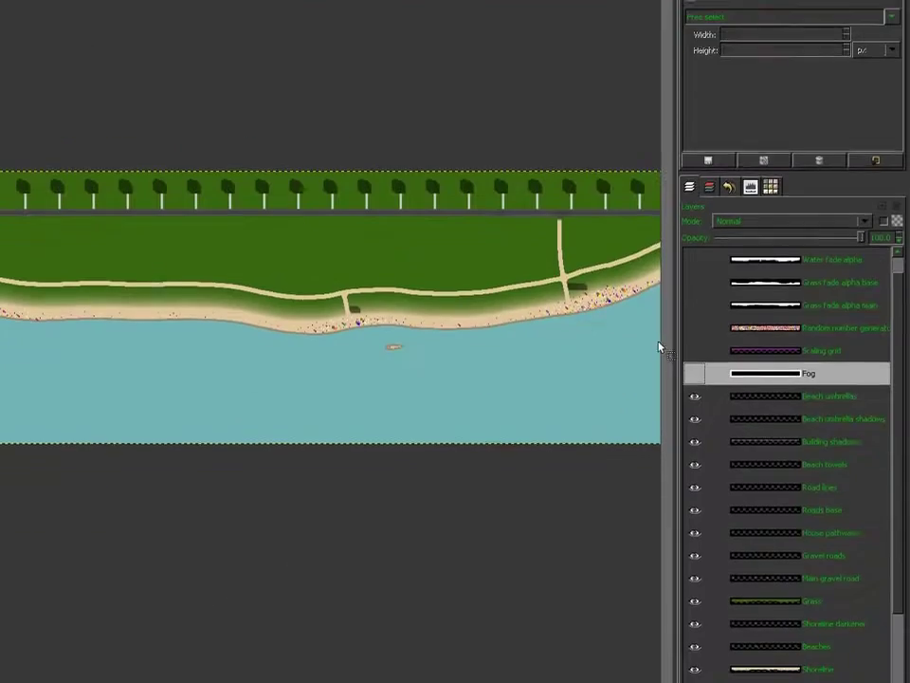
{"action": "left_click", "coordinate": [693, 348]}
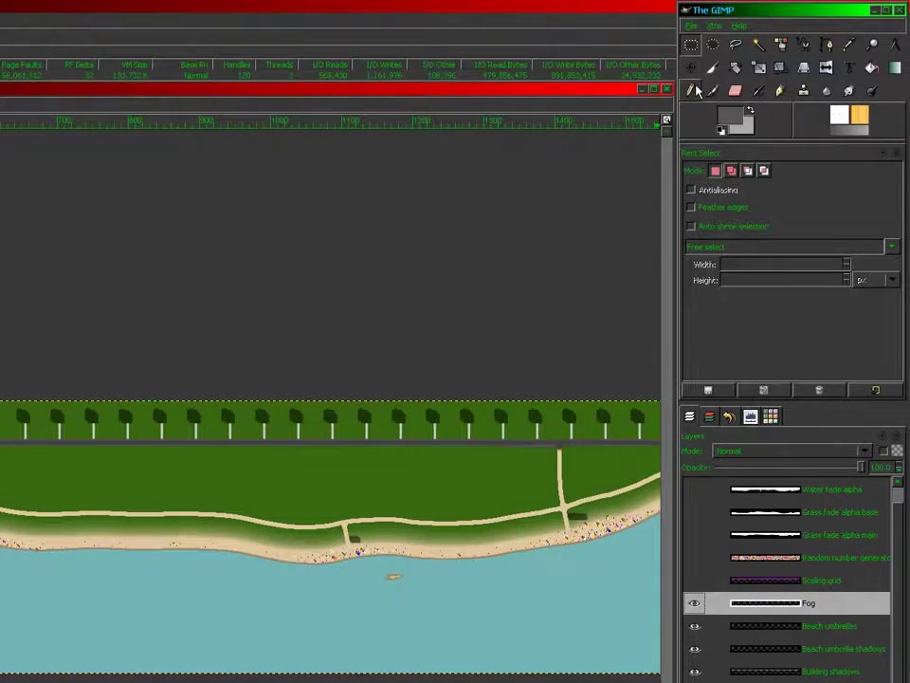
Choose the Pencil tool and set the foreground colour to afbfef.
{"action": "left_click", "coordinate": [690, 90]}
{"action": "left_click", "coordinate": [722, 128]}
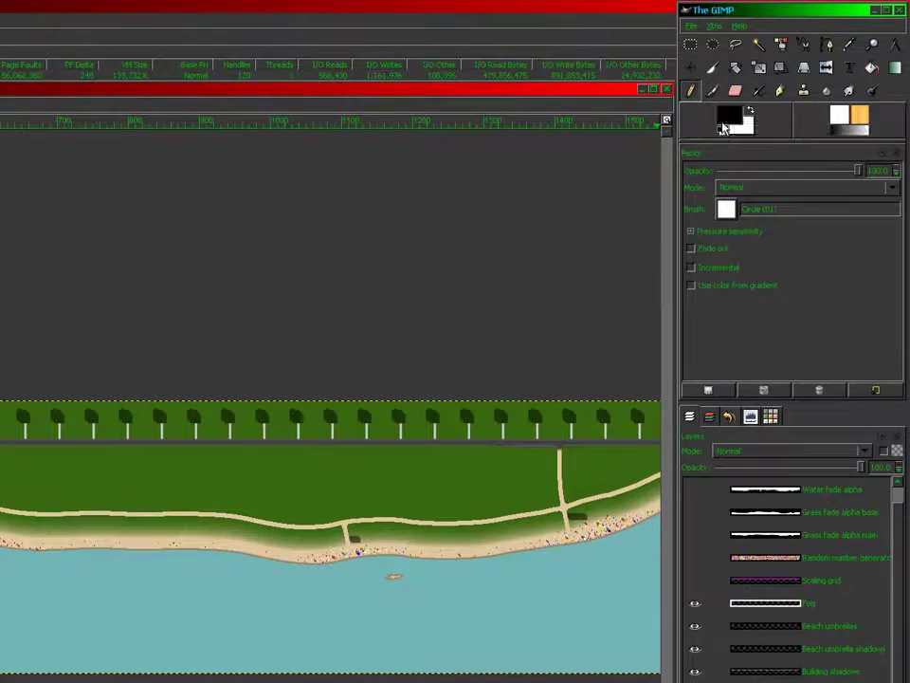
{"action": "left_click", "coordinate": [728, 115]}
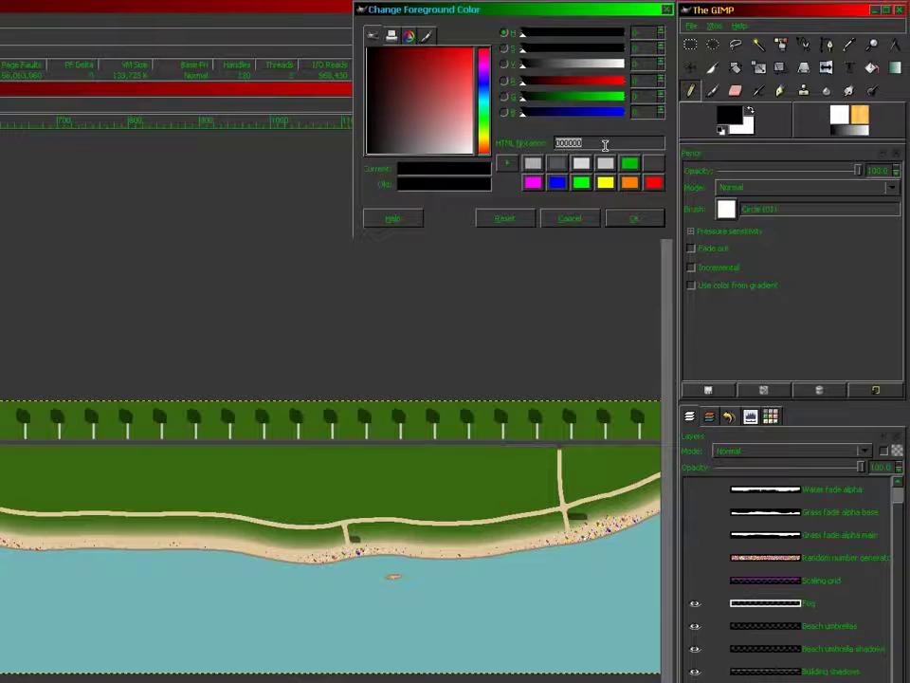
{"action": "type", "text": "afbfef"}
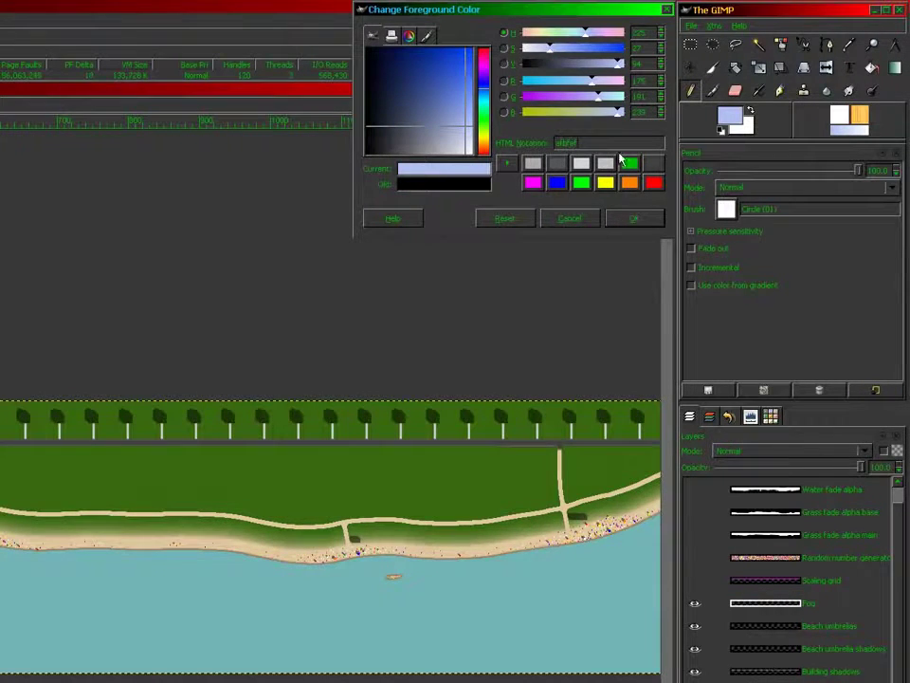
{"action": "left_click", "coordinate": [630, 221]}
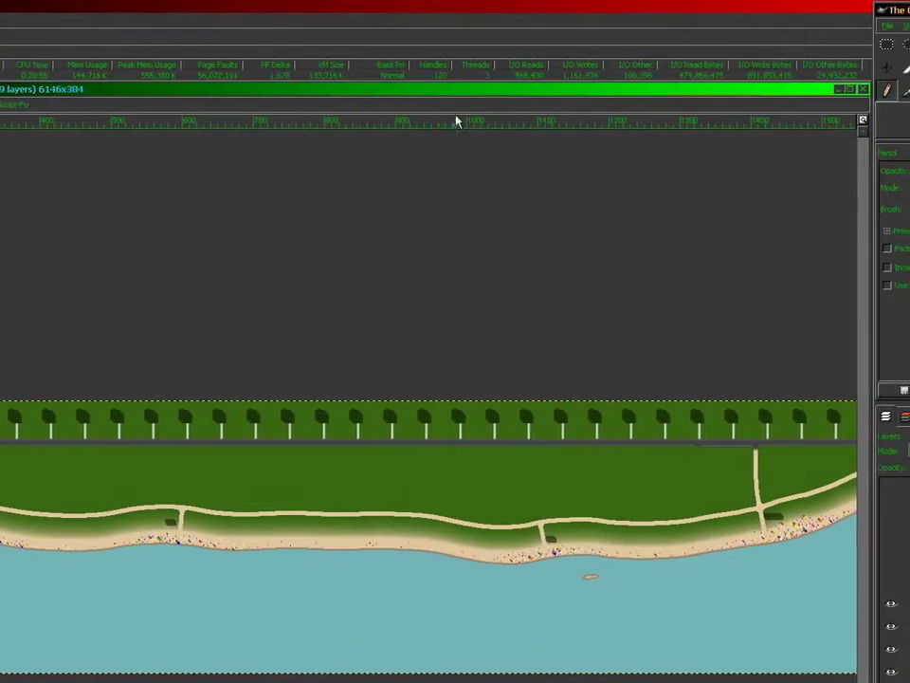
Switch to Calculator and work out the required colour level by multiplying a fraction by 255.
{"action": "key", "text": "plus"}
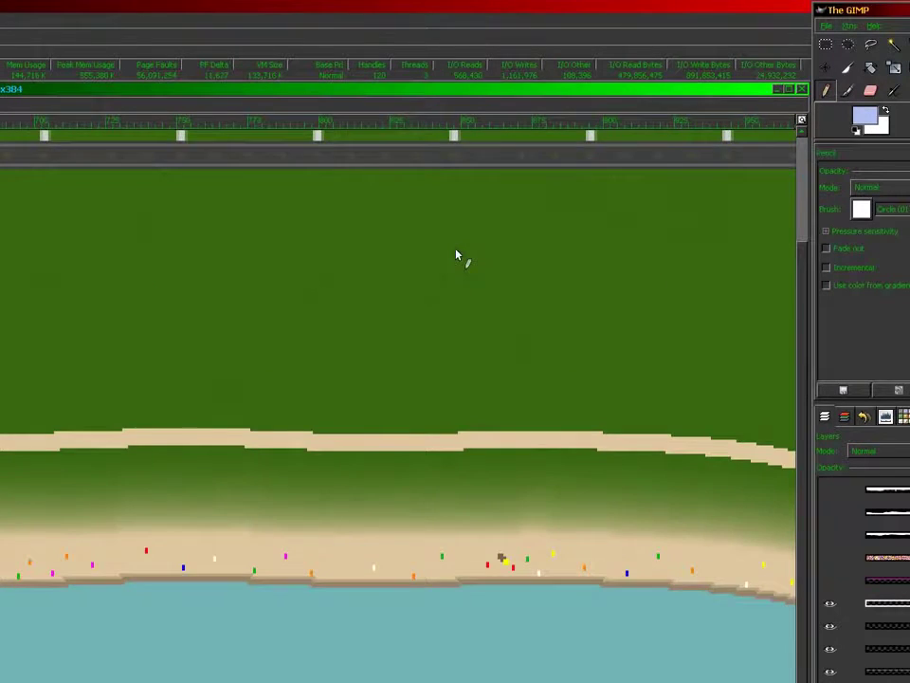
{"action": "key", "text": "plus"}
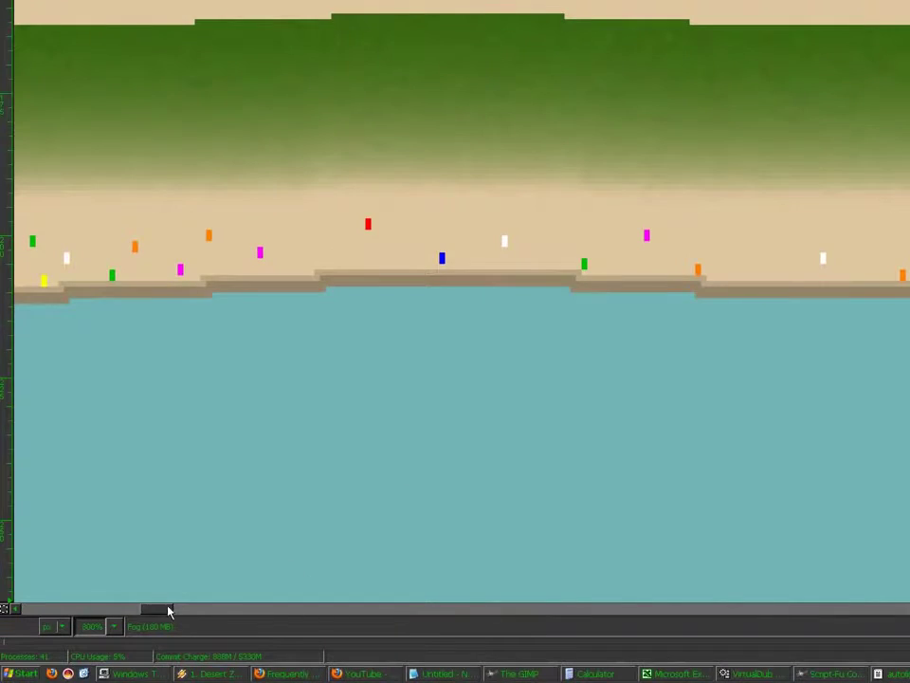
{"action": "left_click_drag", "start_coordinate": [169, 610], "coordinate": [502, 625]}
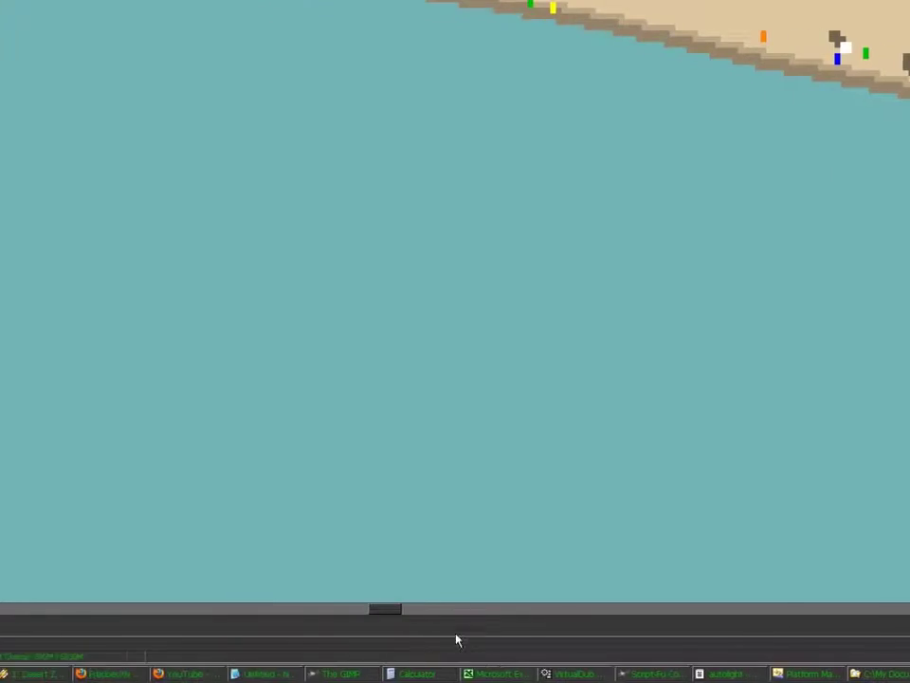
{"action": "left_click", "coordinate": [456, 676]}
{"action": "left_click_drag", "start_coordinate": [392, 142], "coordinate": [589, 14]}
{"action": "left_click", "coordinate": [648, 80]}
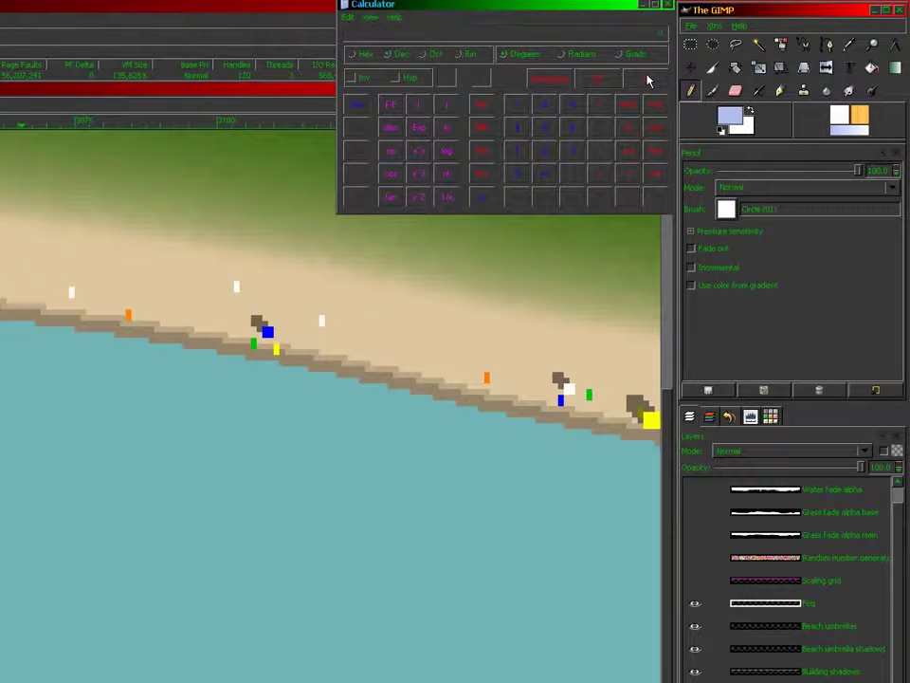
{"action": "type", "text": "24*7"}
{"action": "key", "text": "Return"}
{"action": "key", "text": "Return"}
{"action": "type", "text": "*255"}
{"action": "key", "text": "Return"}
Swap the foreground and background colours, set the new foreground to 080808, and place a Pencil dot over the water on the Fog layer.
{"action": "key", "text": "x"}
{"action": "left_click", "coordinate": [730, 115]}
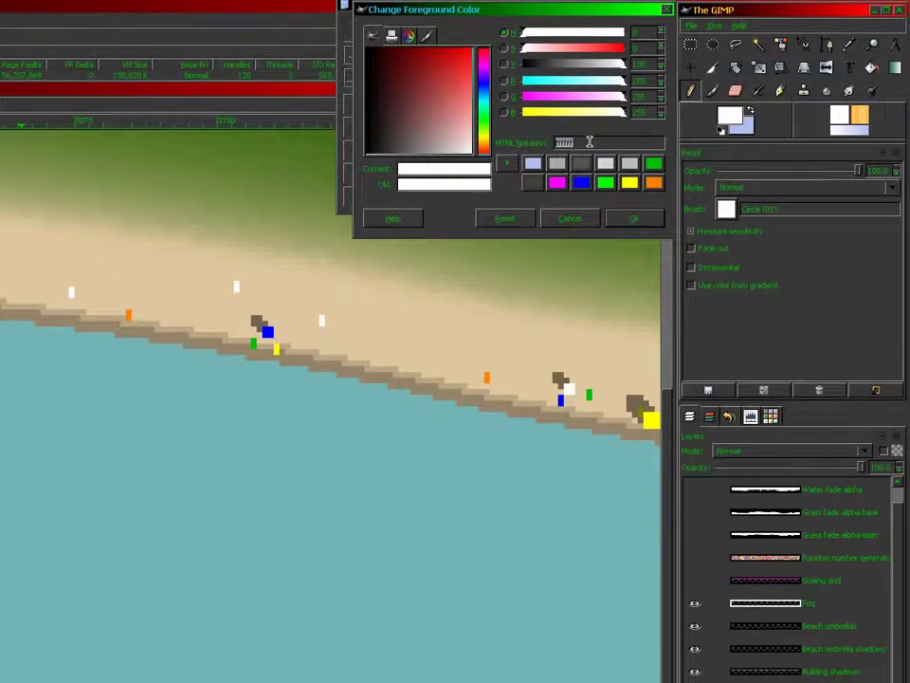
{"action": "type", "text": "000000"}
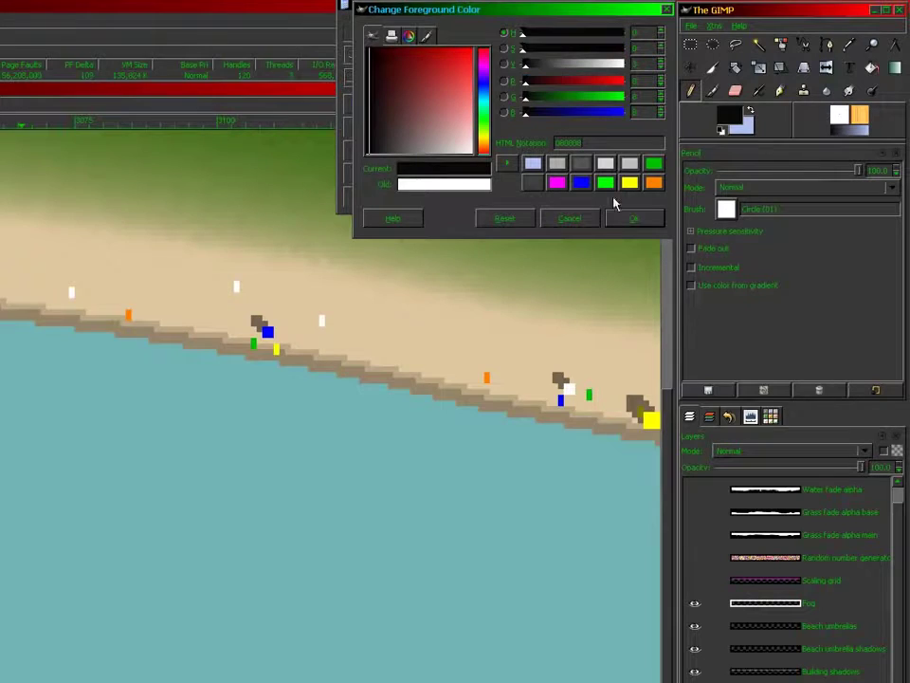
{"action": "left_click", "coordinate": [626, 216]}
{"action": "left_click", "coordinate": [161, 91]}
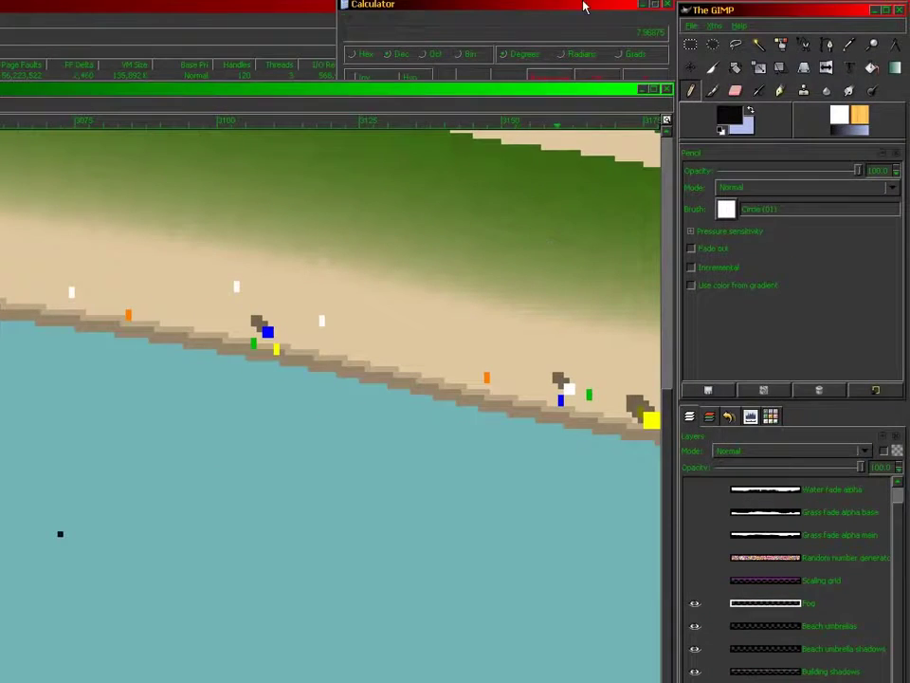
Switch to Calculator and work out the colour level for the second fog pixel.
{"action": "left_click", "coordinate": [583, 6]}
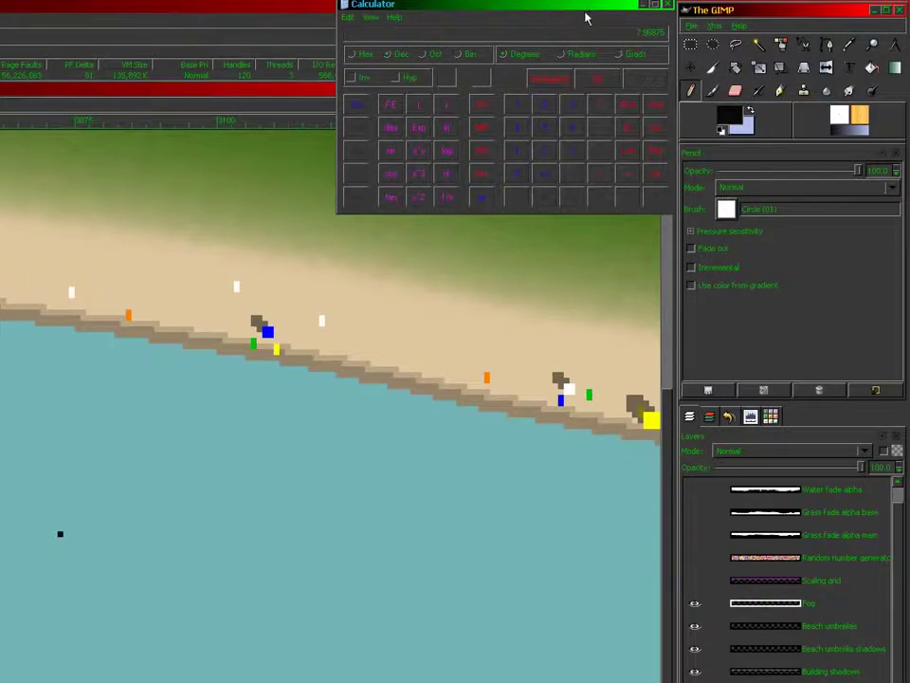
{"action": "key", "text": "Escape"}
{"action": "key", "text": "Return"}
Set the foreground colour to 0c0c0c and place a second Pencil dot directly above the first on the Fog layer.
{"action": "left_click", "coordinate": [728, 116]}
{"action": "left_click", "coordinate": [728, 115]}
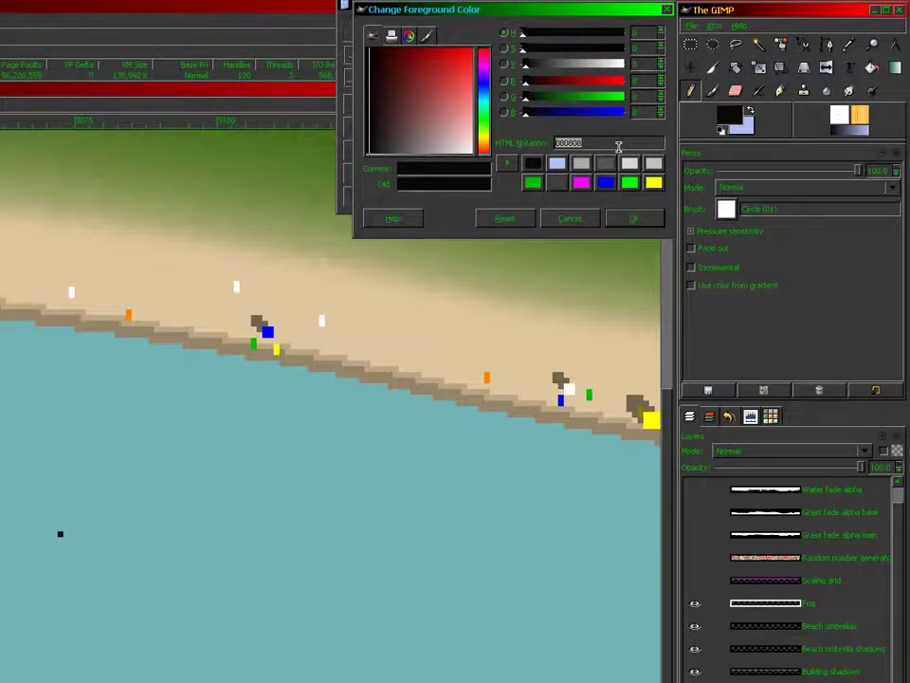
{"action": "type", "text": "0c0c0c"}
{"action": "key", "text": "Return"}
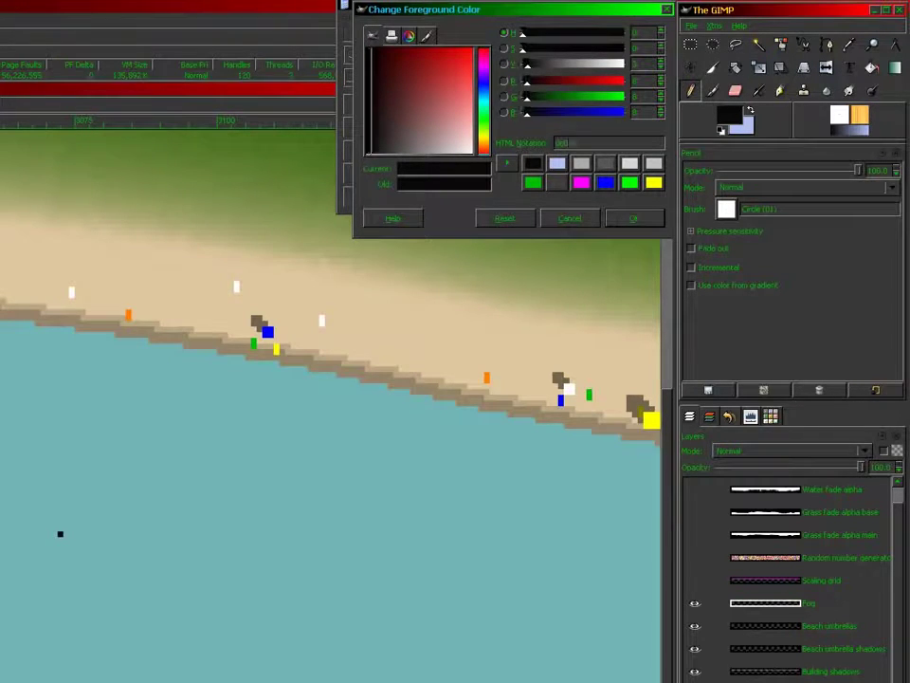
{"action": "left_click", "coordinate": [633, 219]}
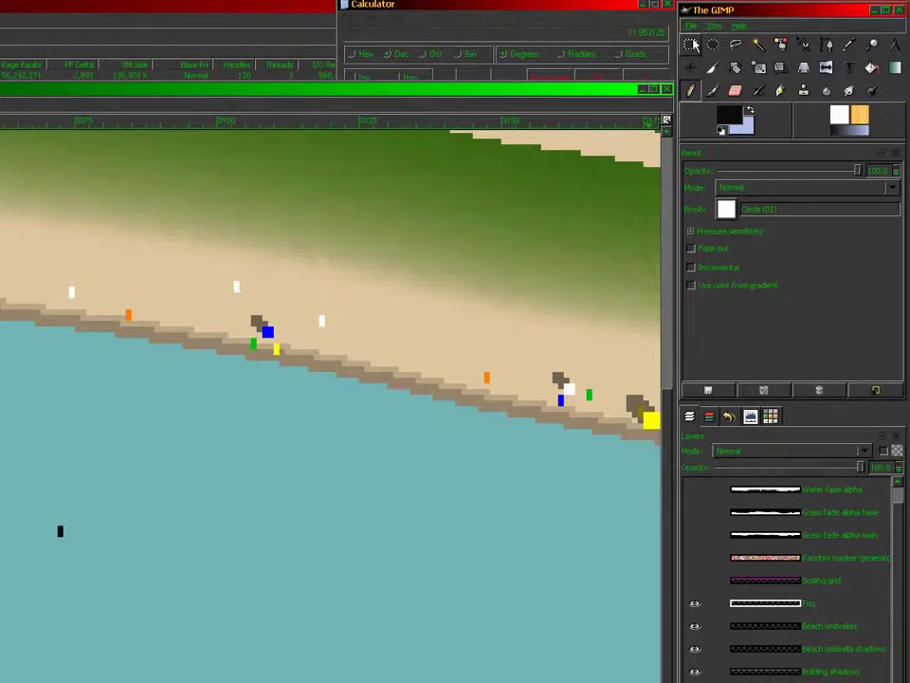
Select and float the two-pixel column of dots, and scale the floating layer to a height of 768 pixels.
{"action": "key", "text": "r"}
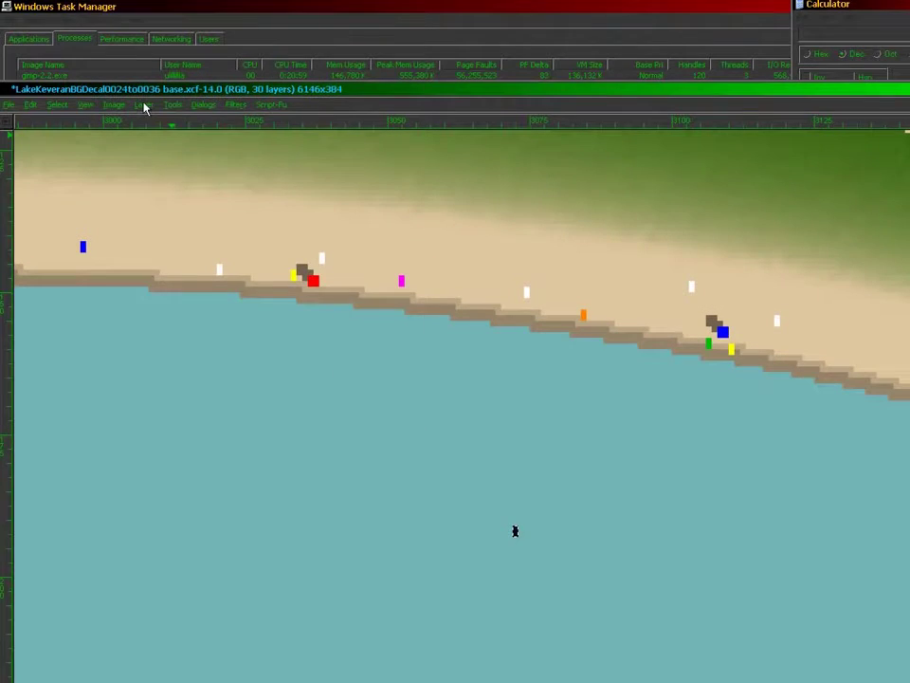
{"action": "left_click", "coordinate": [144, 106]}
{"action": "left_click", "coordinate": [178, 303]}
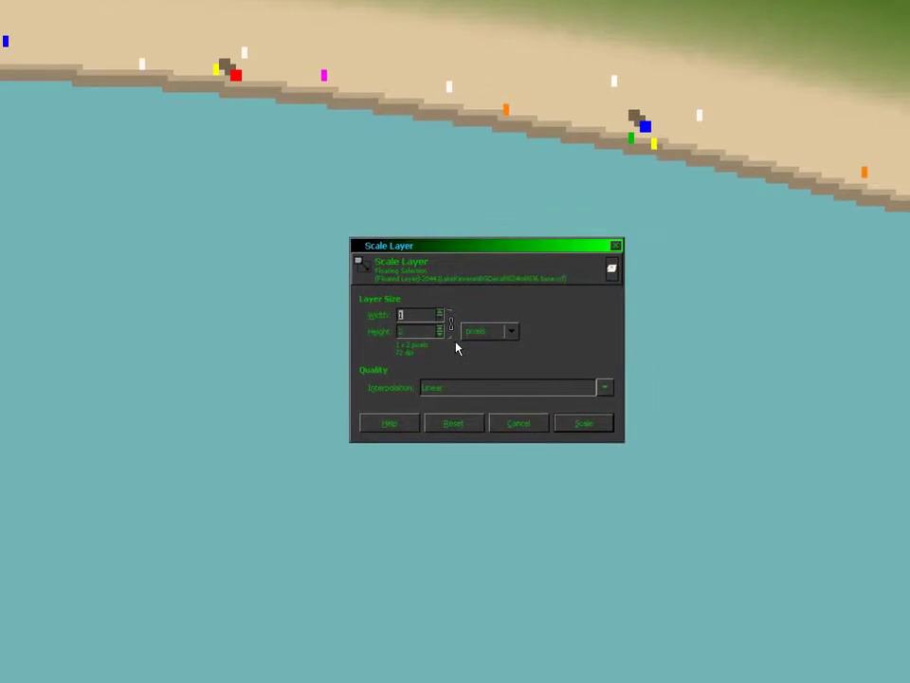
{"action": "double_click", "coordinate": [455, 341]}
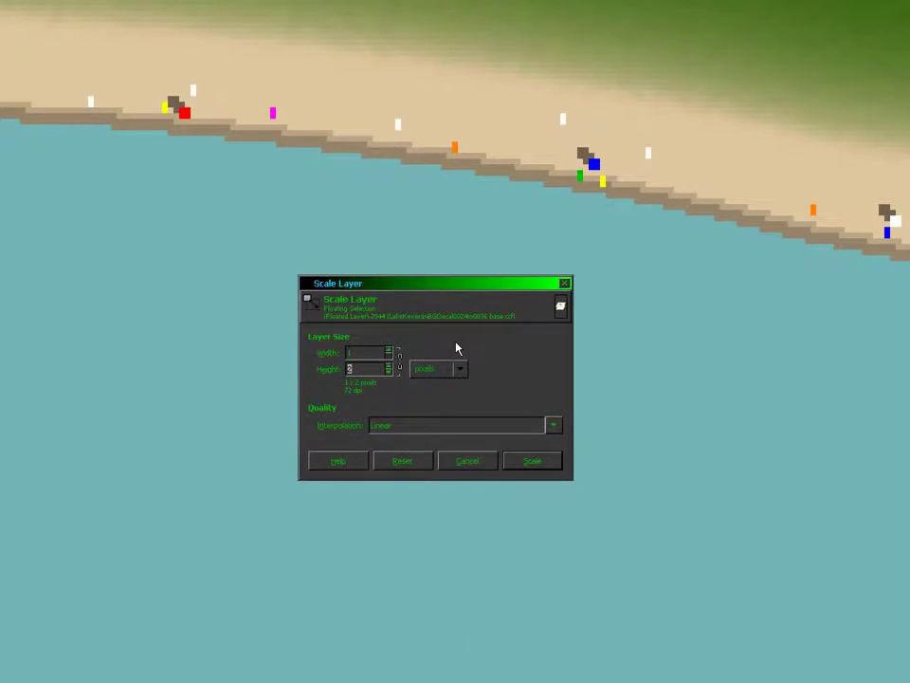
{"action": "type", "text": "768"}
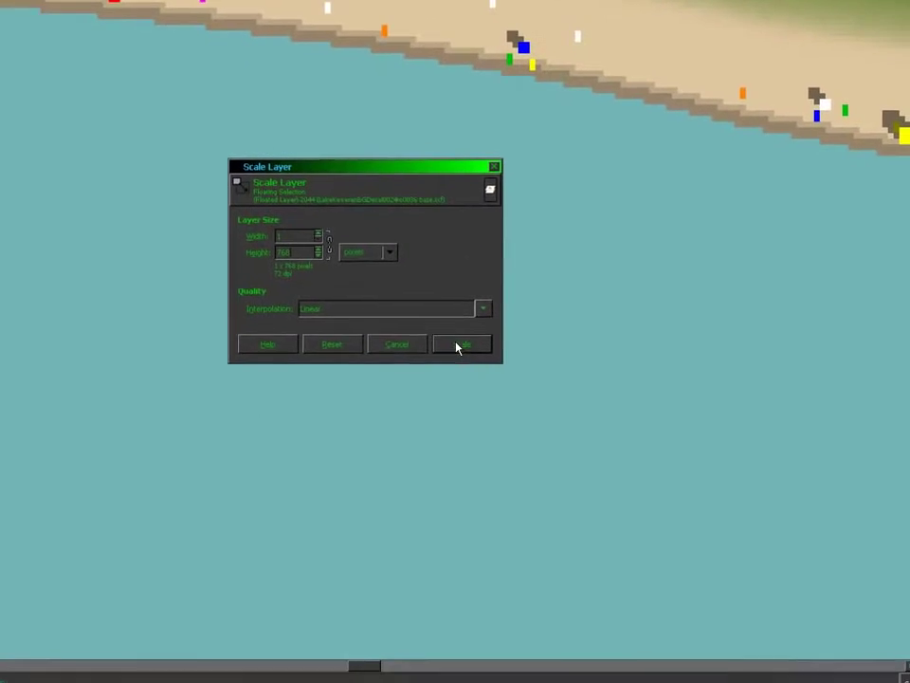
{"action": "left_click", "coordinate": [456, 347]}
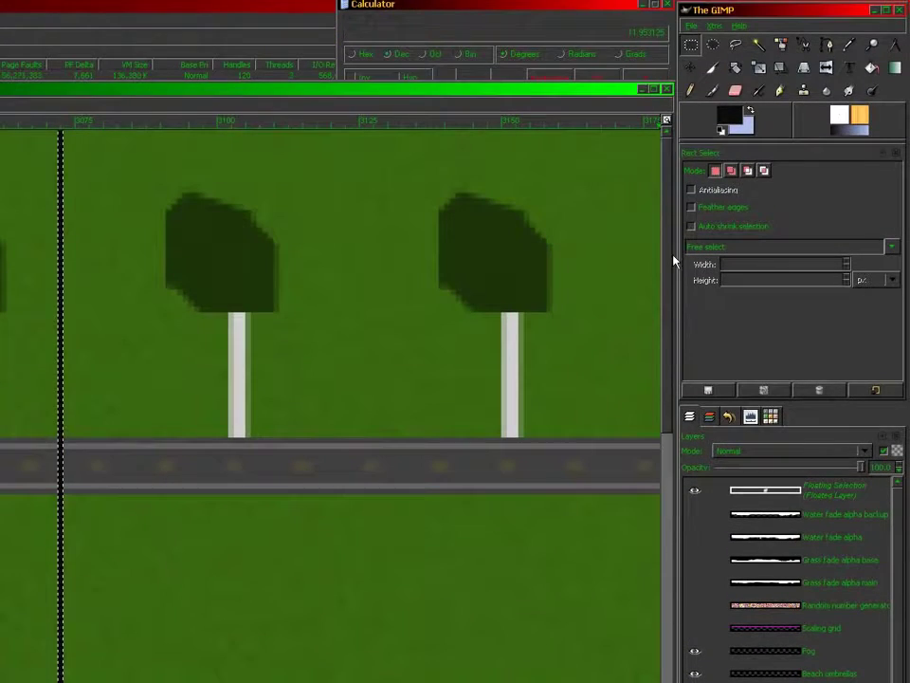
Sample the stretched floating strip at several points near its lower end to examine the gradient's pixel values.
{"action": "left_click", "coordinate": [850, 45]}
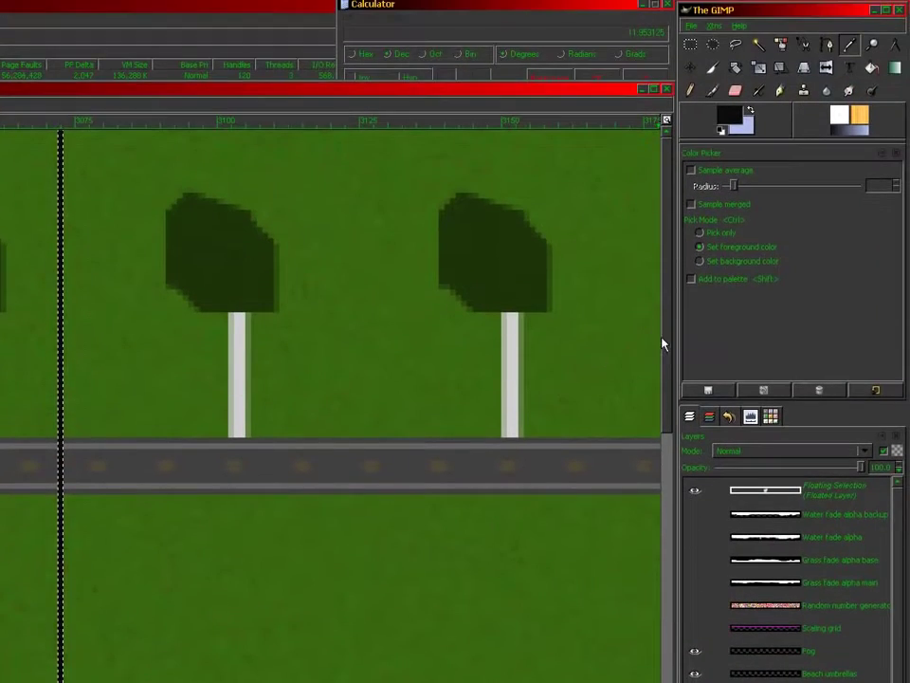
{"action": "left_click_drag", "start_coordinate": [663, 341], "coordinate": [670, 448]}
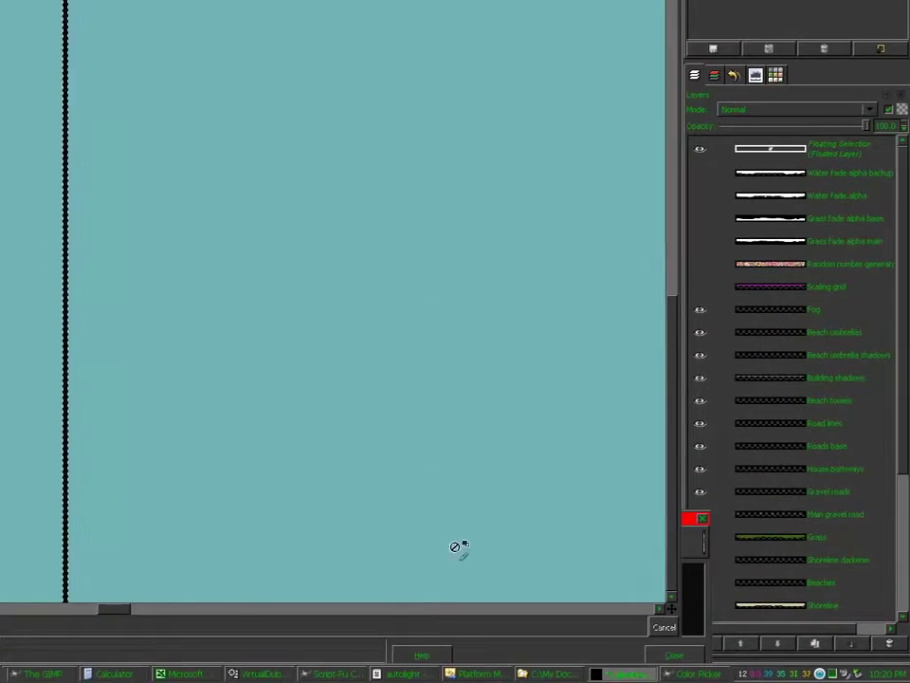
{"action": "left_click", "coordinate": [62, 598]}
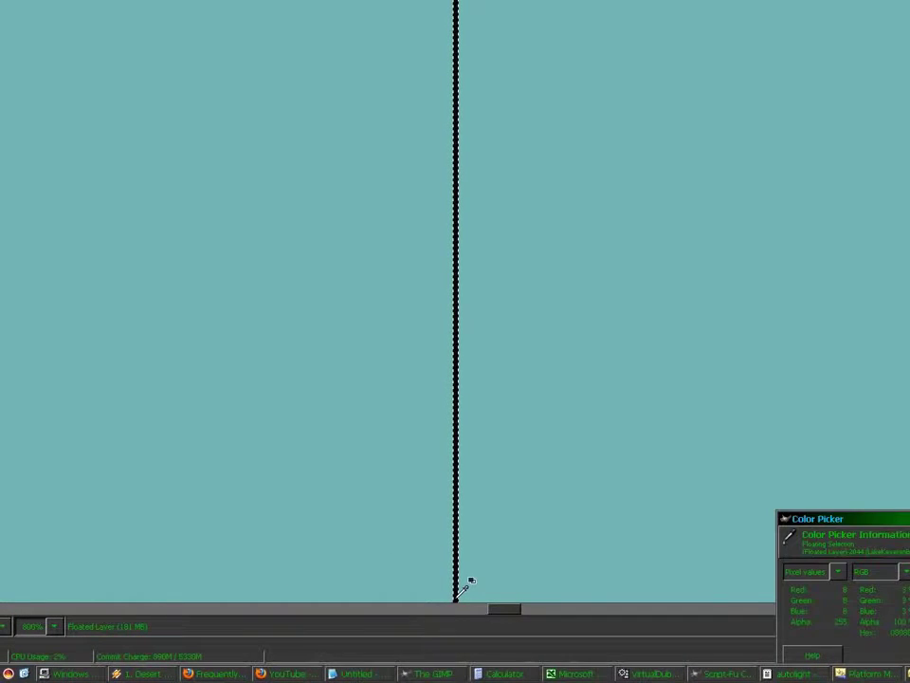
{"action": "left_click", "coordinate": [461, 320]}
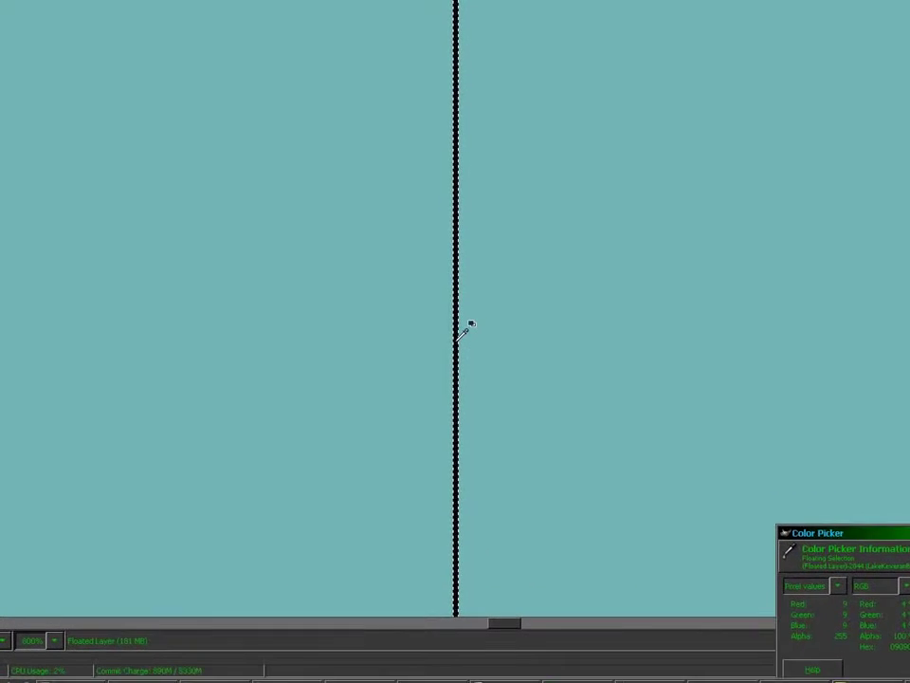
{"action": "left_click", "coordinate": [463, 332]}
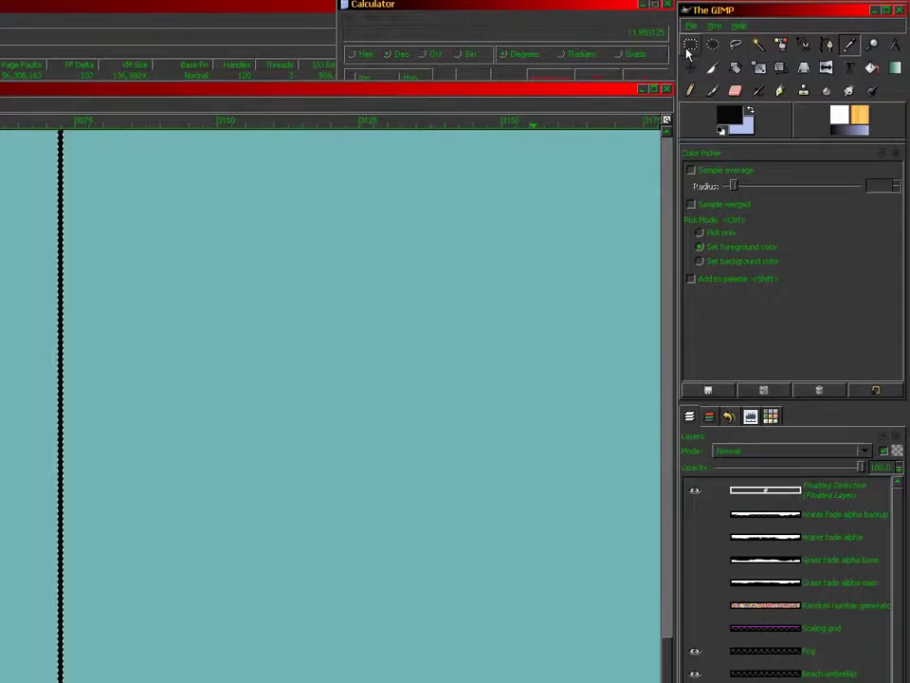
Scale the floating strip to a width of 6144 pixels and anchor it to the Fog layer.
{"action": "left_click", "coordinate": [689, 46]}
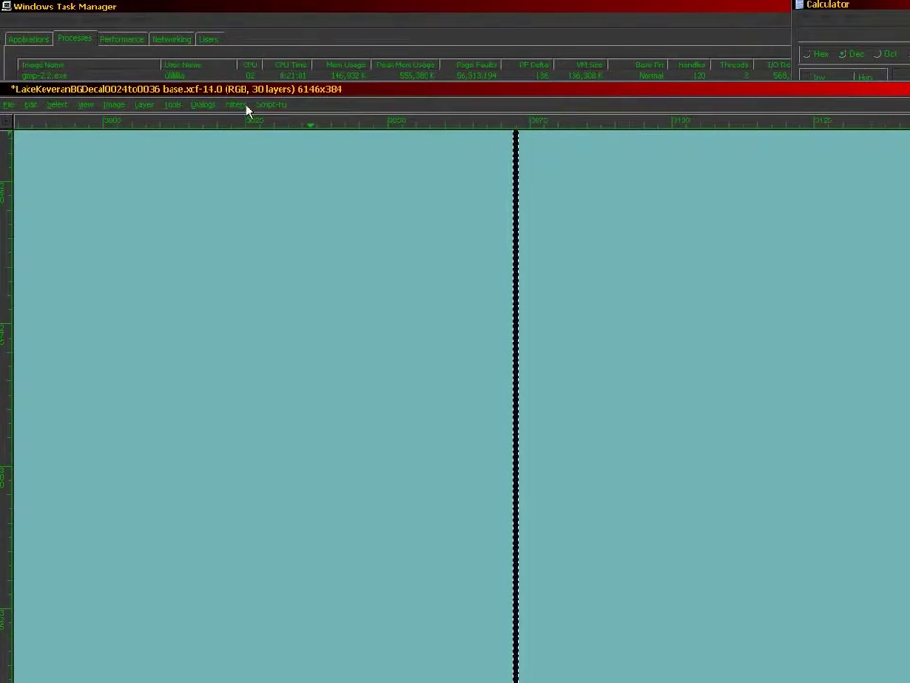
{"action": "left_click", "coordinate": [147, 104]}
{"action": "left_click", "coordinate": [163, 268]}
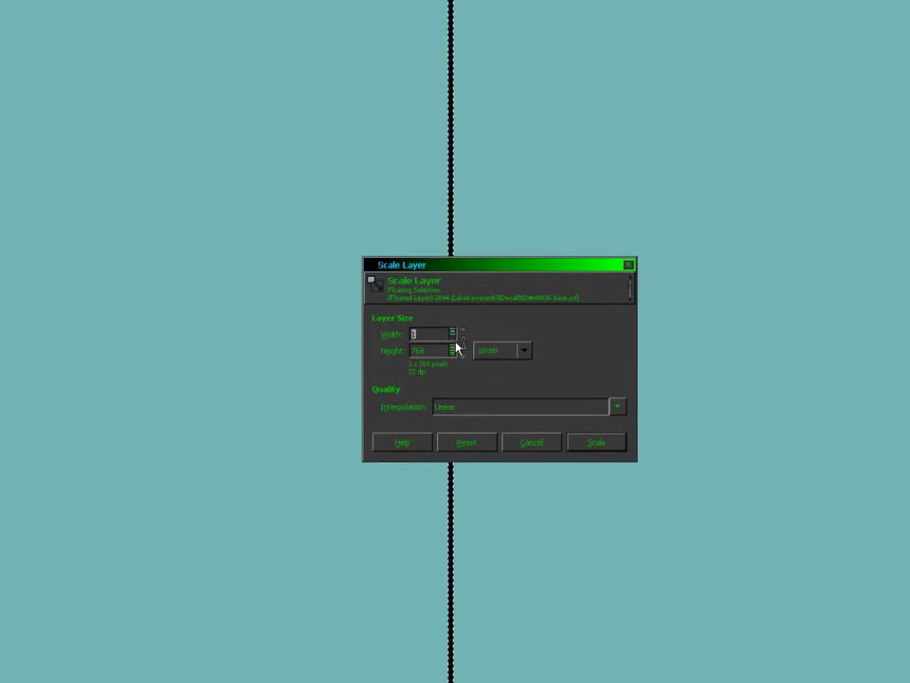
{"action": "left_click", "coordinate": [500, 510]}
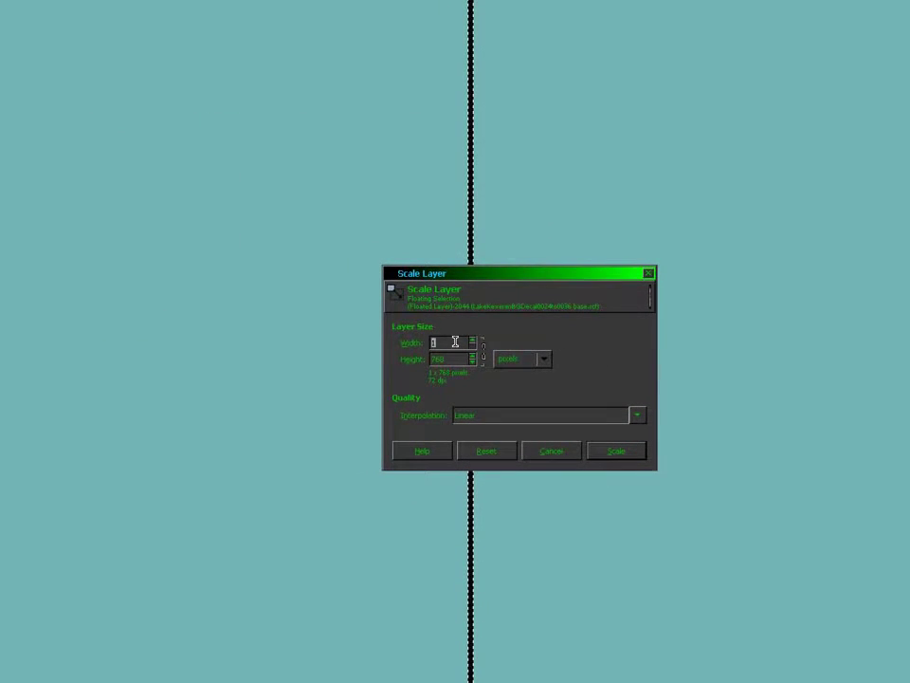
{"action": "type", "text": "6144"}
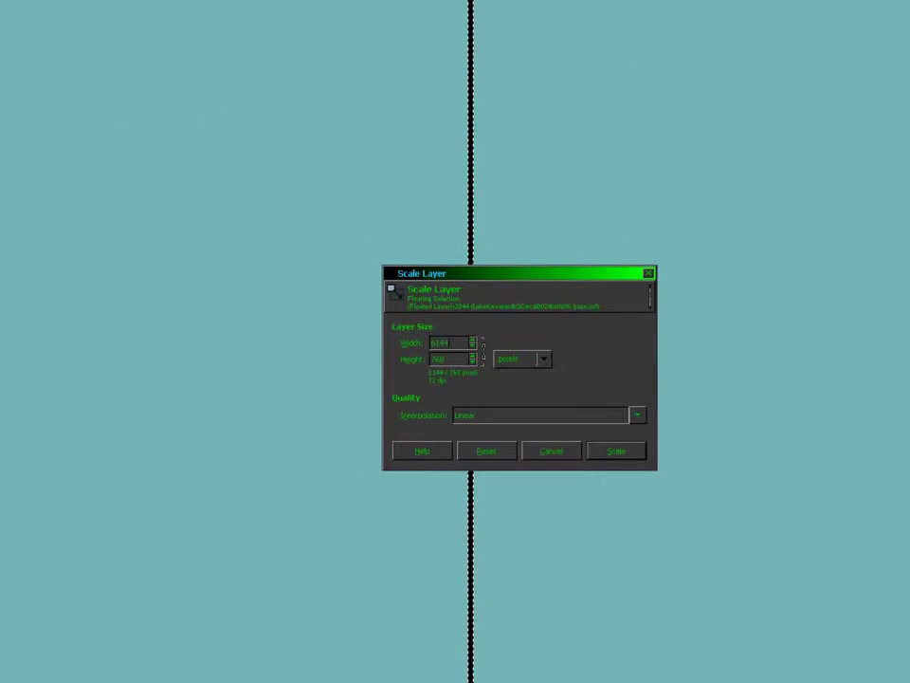
{"action": "left_click", "coordinate": [602, 448]}
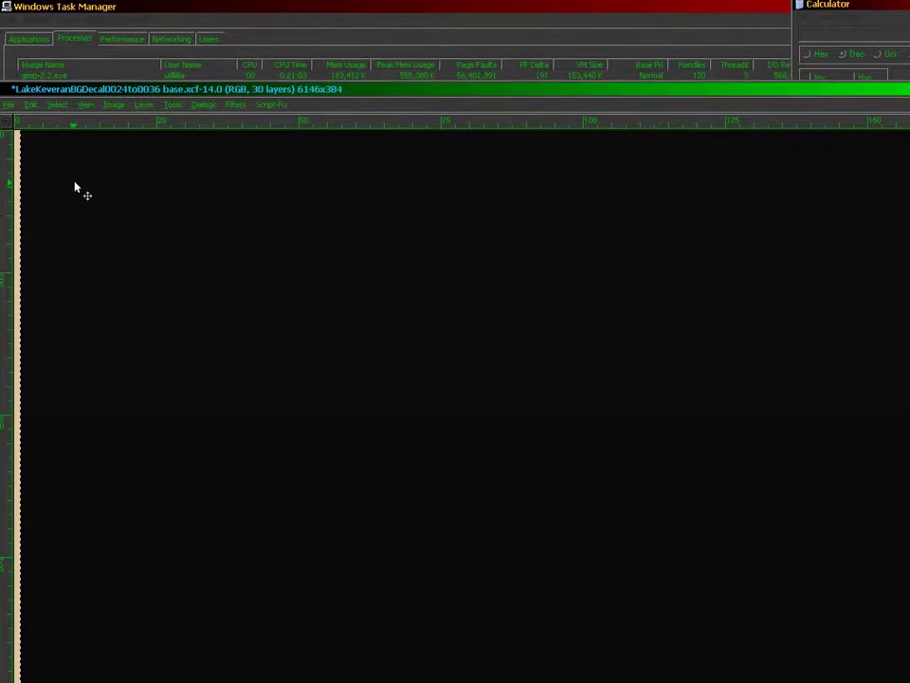
{"action": "left_click", "coordinate": [19, 182]}
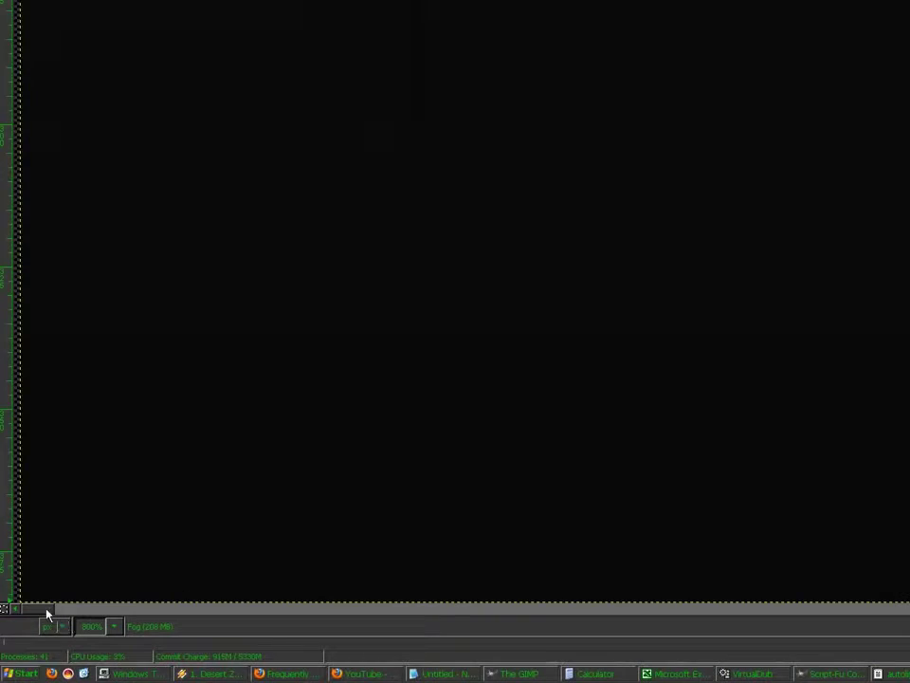
Apply Color to Alpha to the Fog layer with 000000 as the colour made transparent.
{"action": "left_click_drag", "start_coordinate": [47, 613], "coordinate": [508, 628]}
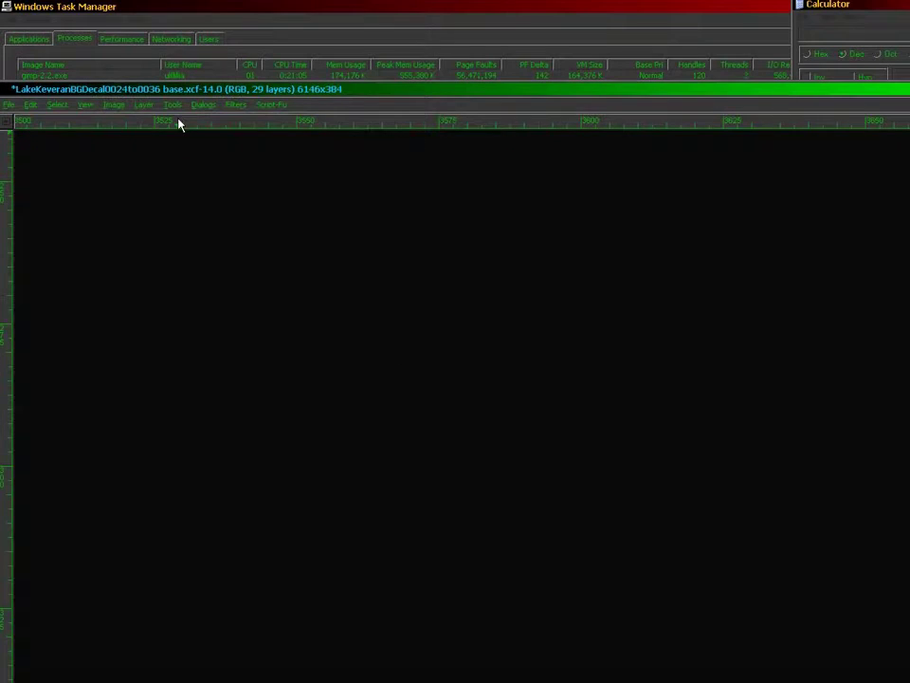
{"action": "left_click", "coordinate": [143, 104]}
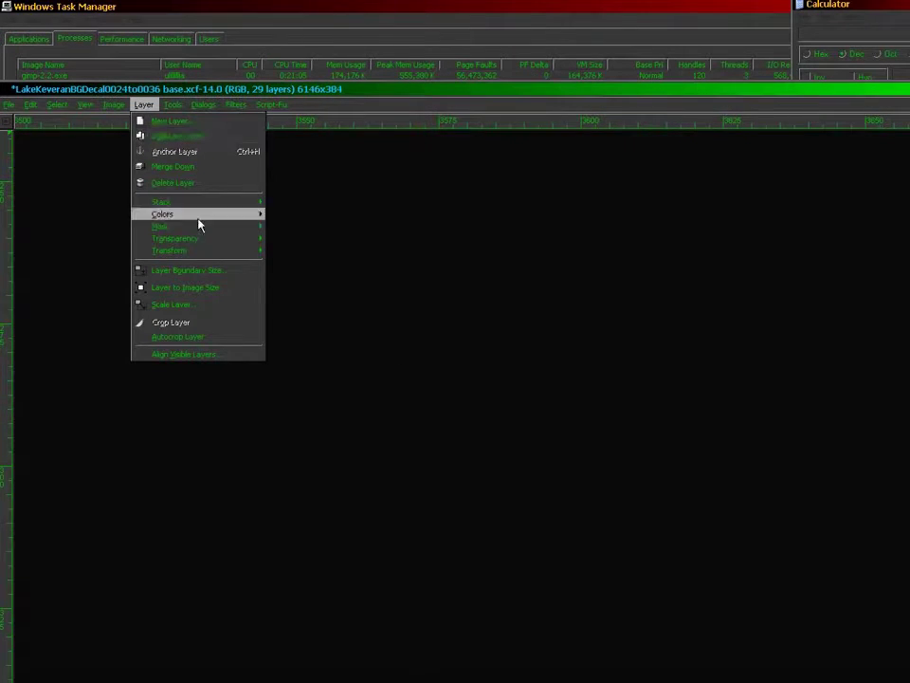
{"action": "mouse_move", "coordinate": [213, 242]}
{"action": "left_click", "coordinate": [283, 256]}
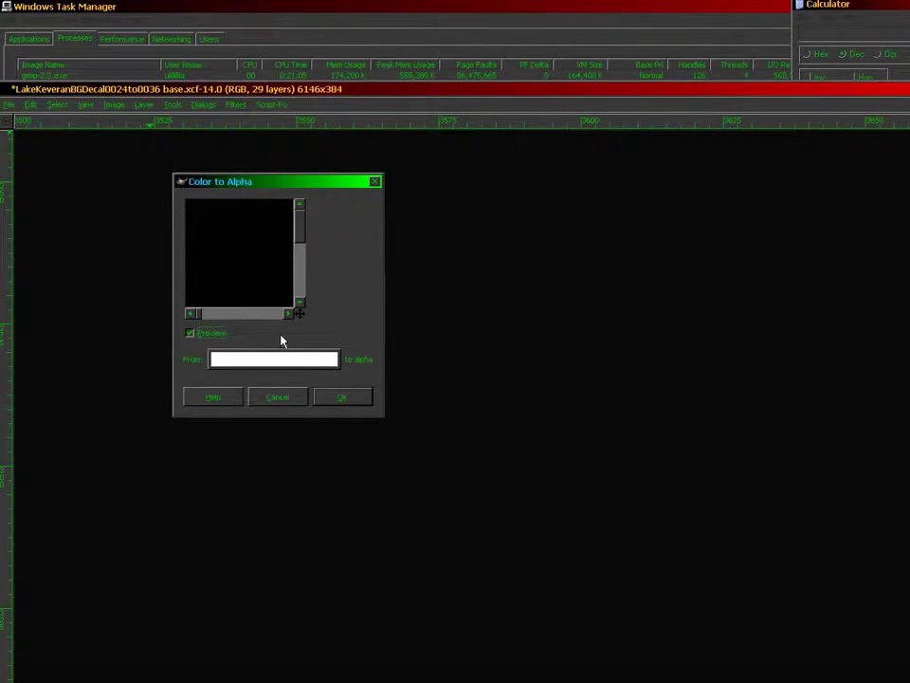
{"action": "left_click", "coordinate": [281, 359]}
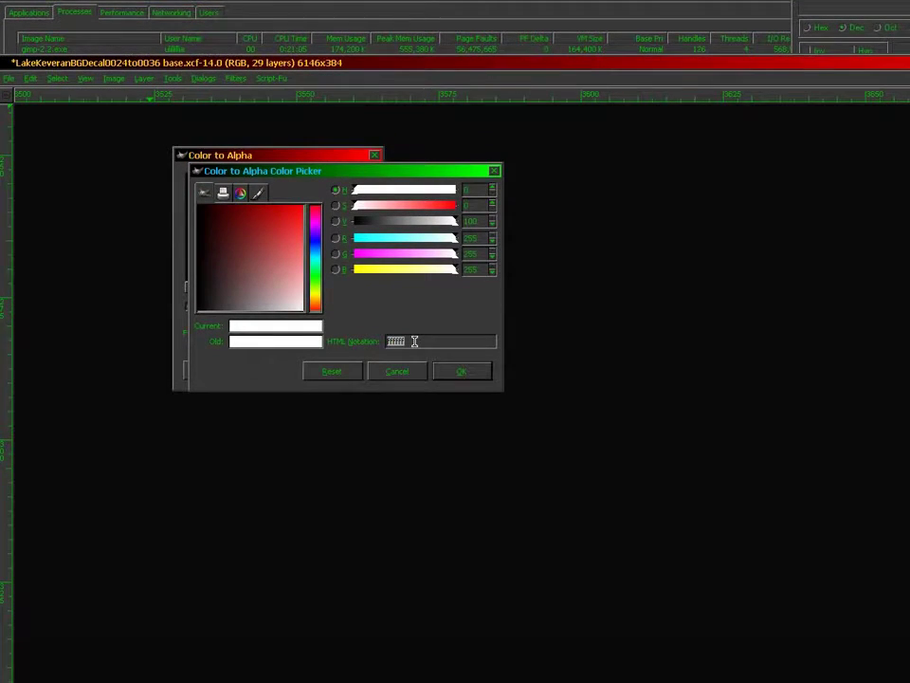
{"action": "key", "text": "Return"}
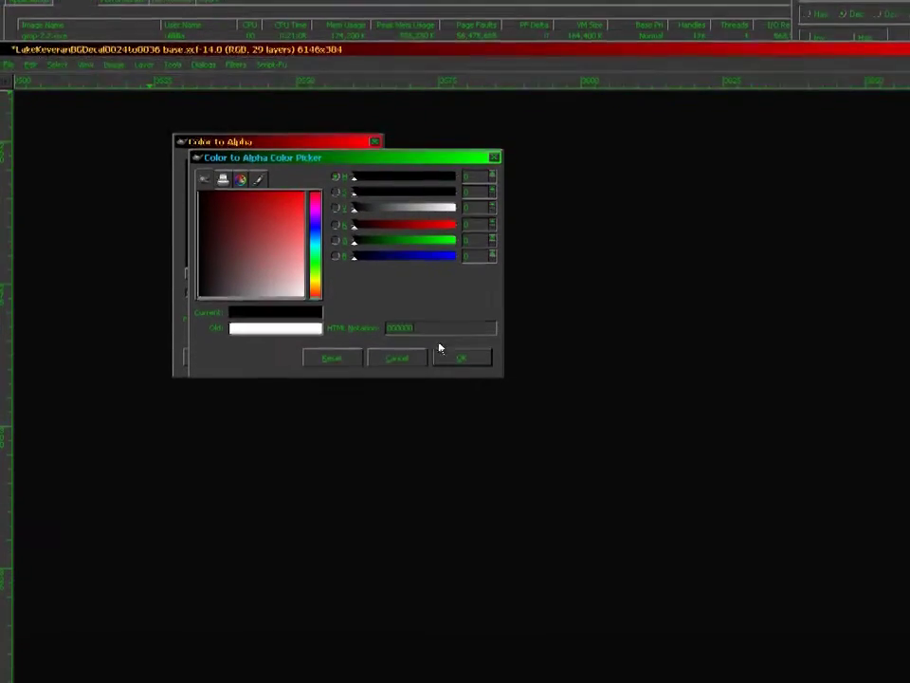
{"action": "left_click", "coordinate": [463, 380]}
{"action": "left_click", "coordinate": [340, 349]}
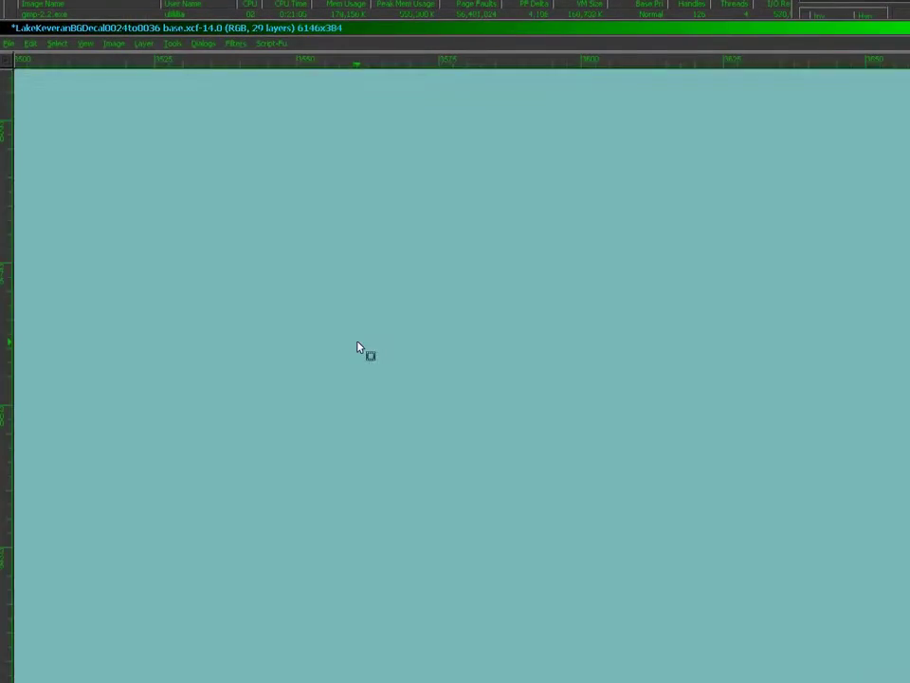
Sample the Fog layer with the Color Picker to check its remaining colour and transparency.
{"action": "left_click", "coordinate": [849, 50]}
{"action": "left_click", "coordinate": [356, 605]}
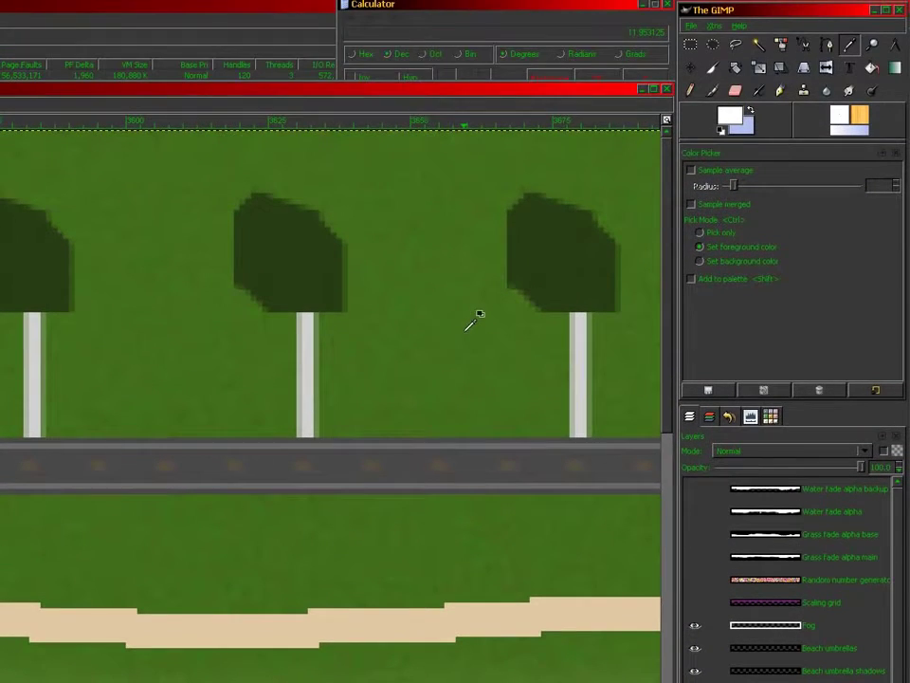
{"action": "key", "text": "r"}
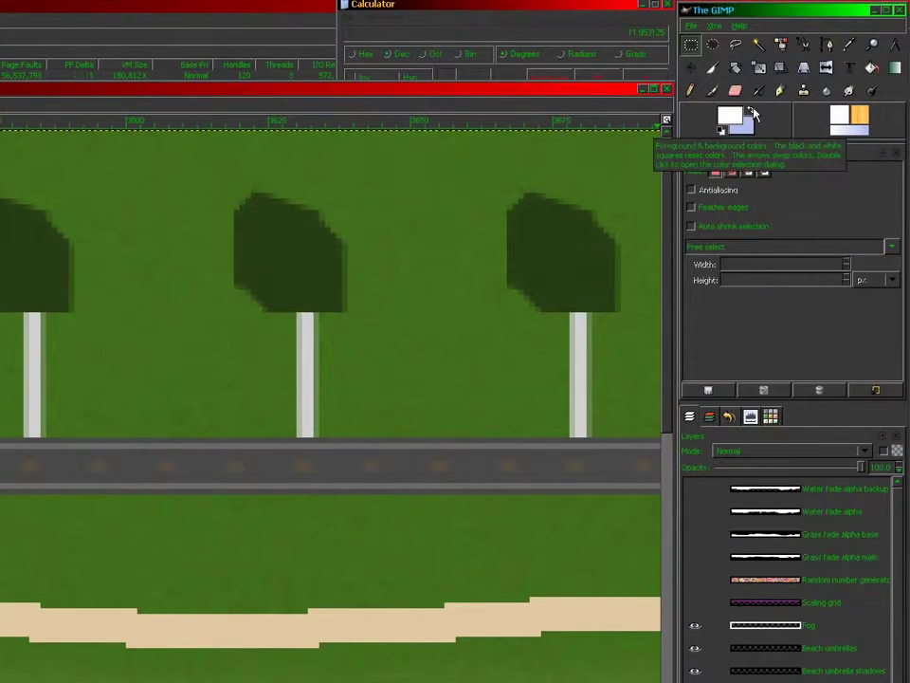
Swap the foreground and background colours and try a Bucket Fill of the whole Fog layer.
{"action": "left_click", "coordinate": [752, 112]}
{"action": "left_click", "coordinate": [869, 68]}
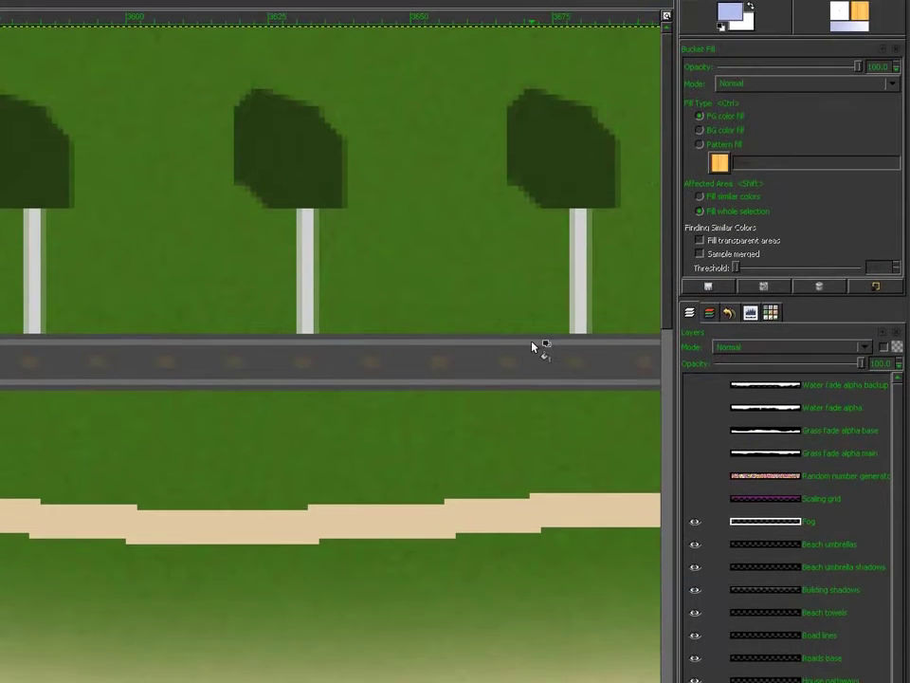
{"action": "left_click", "coordinate": [532, 343]}
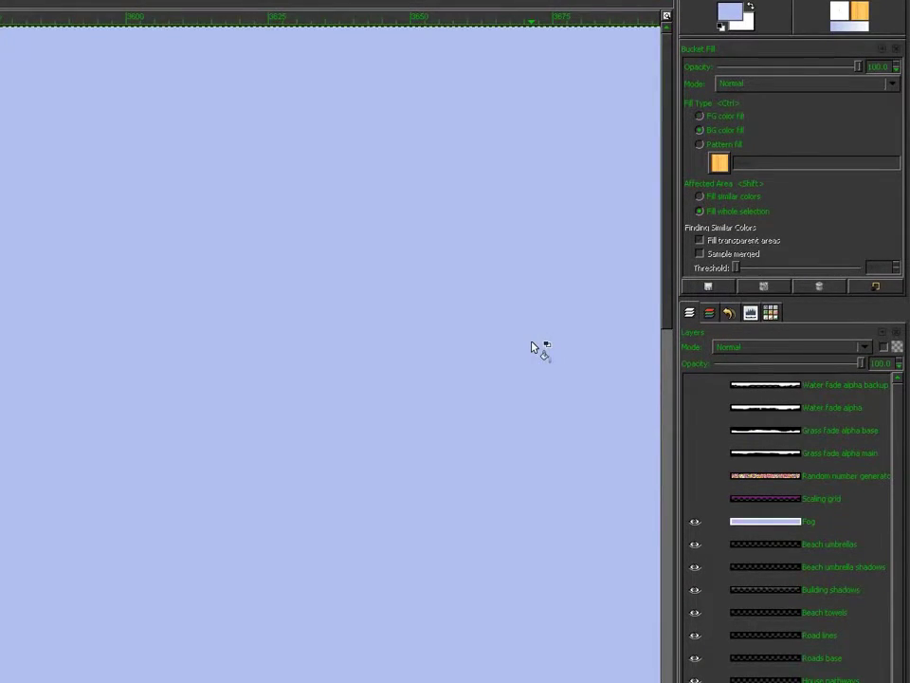
{"action": "key", "text": "ctrl+z"}
Deactivate the Alpha channel, fill the Fog layer with the foreground colour, and reactivate the Alpha channel.
{"action": "left_click", "coordinate": [710, 312]}
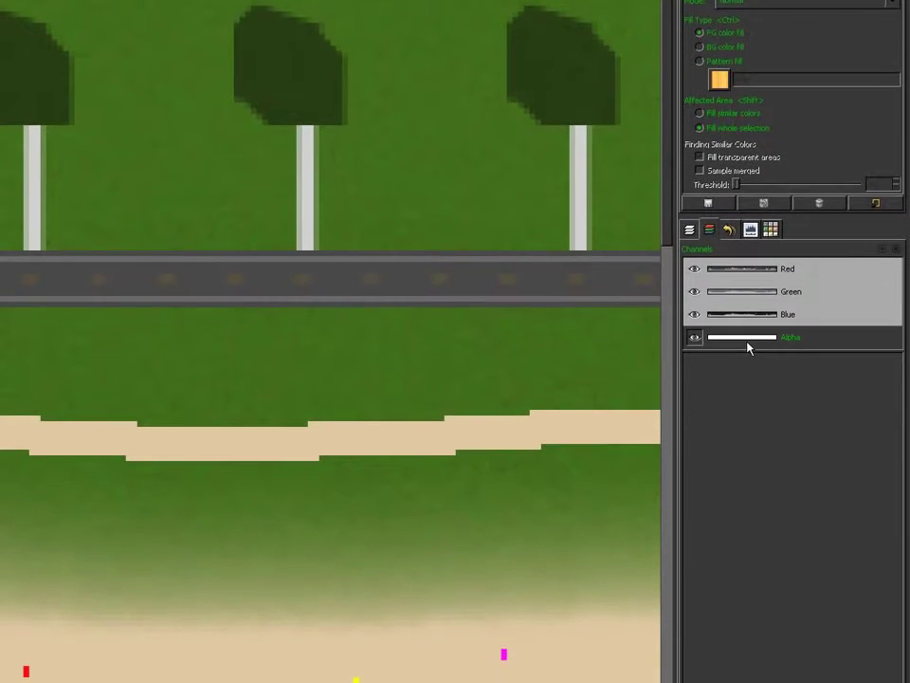
{"action": "left_click", "coordinate": [749, 348]}
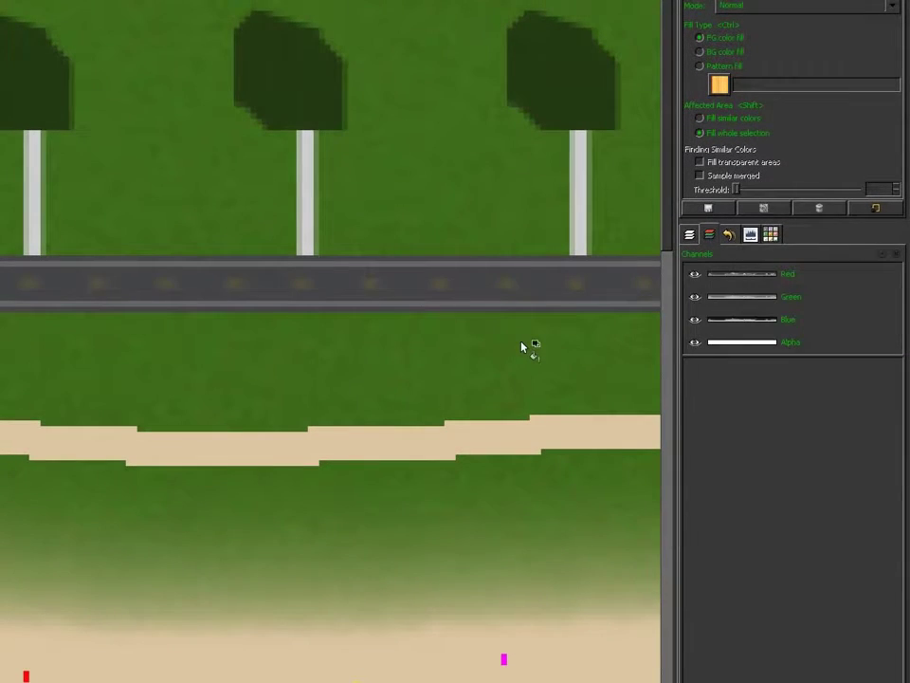
{"action": "left_click", "coordinate": [733, 345]}
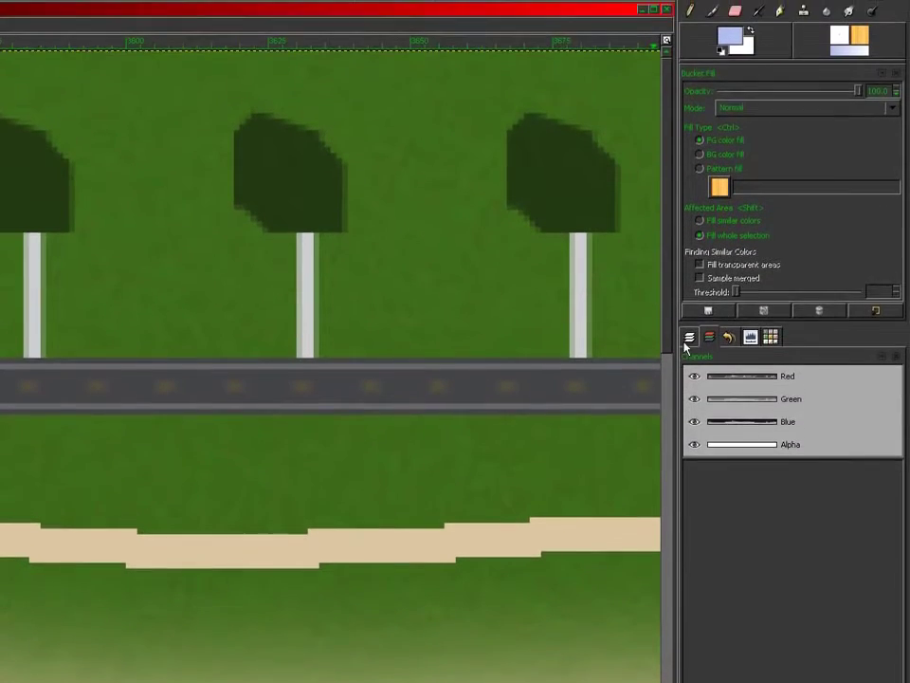
Return to the layer list and sample the filled Fog layer to check its new colour and alpha.
{"action": "left_click", "coordinate": [690, 337]}
{"action": "left_click", "coordinate": [847, 0]}
{"action": "left_click", "coordinate": [455, 472]}
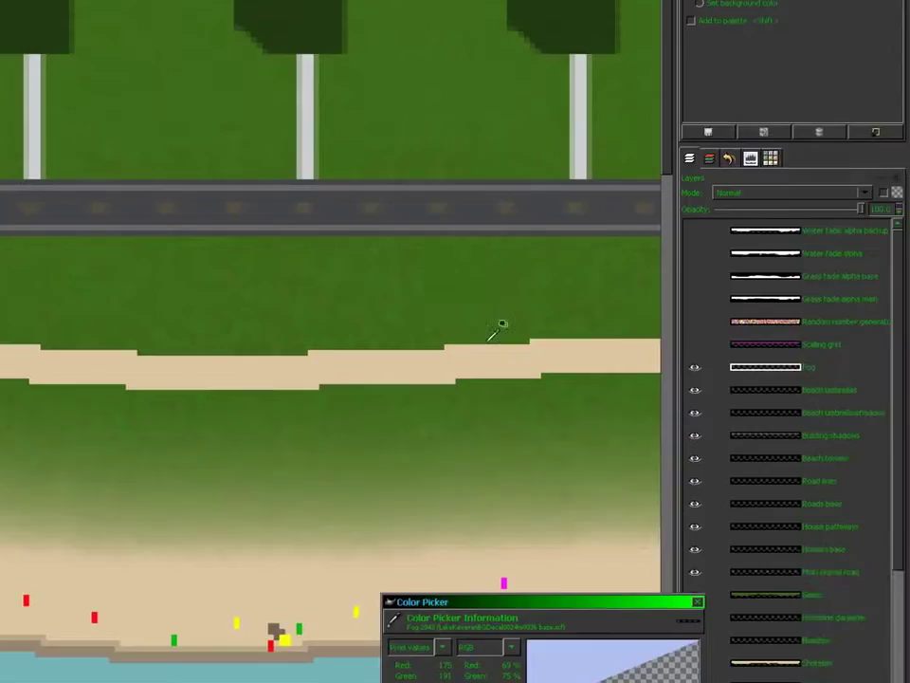
{"action": "key", "text": "r"}
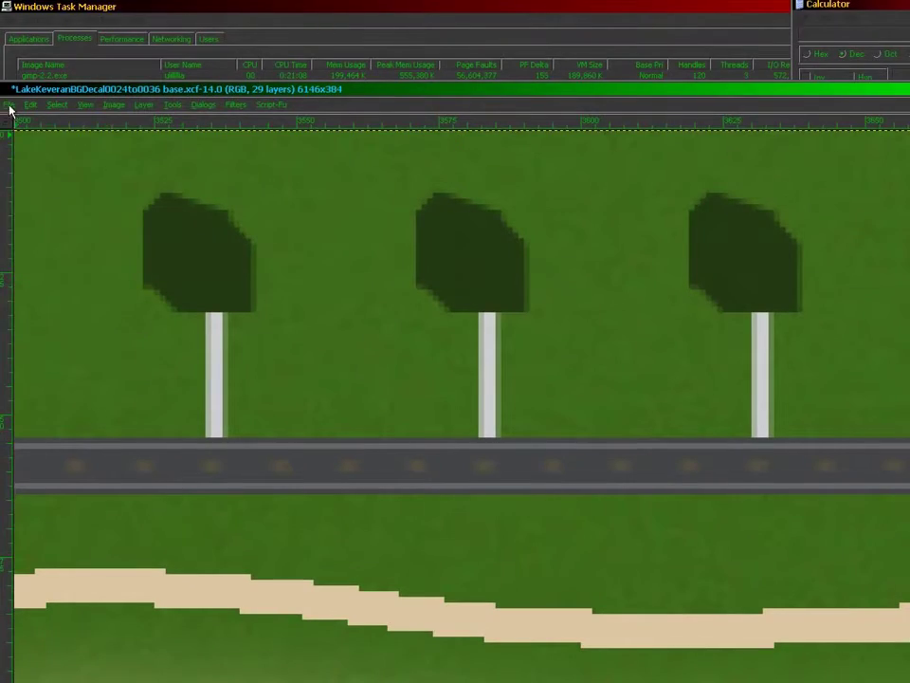
Save the base image and flatten its layers to get a merged version of the artwork.
{"action": "left_click", "coordinate": [9, 106]}
{"action": "left_click", "coordinate": [41, 215]}
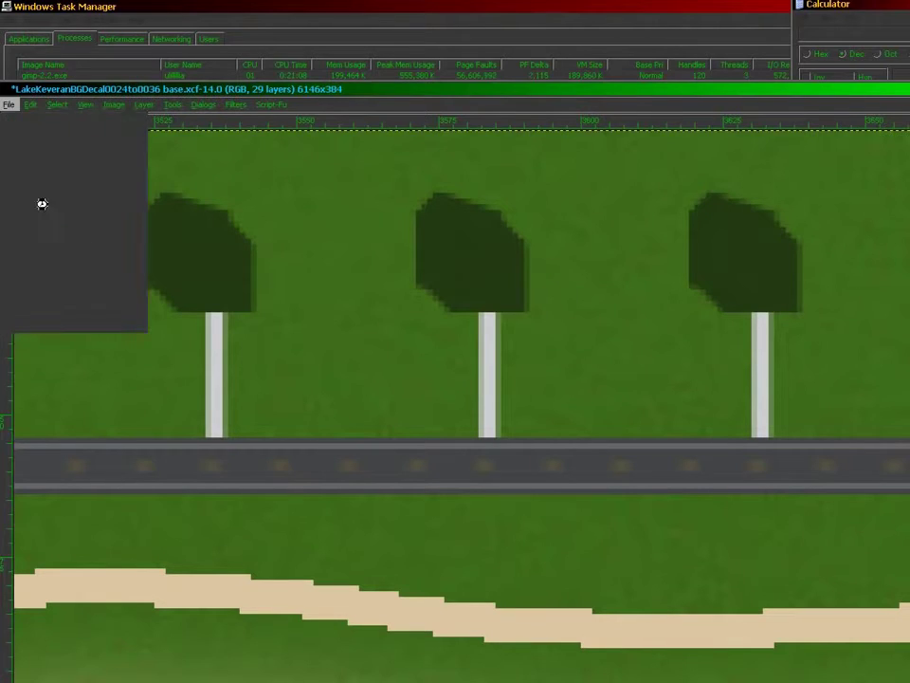
{"action": "left_click", "coordinate": [117, 108]}
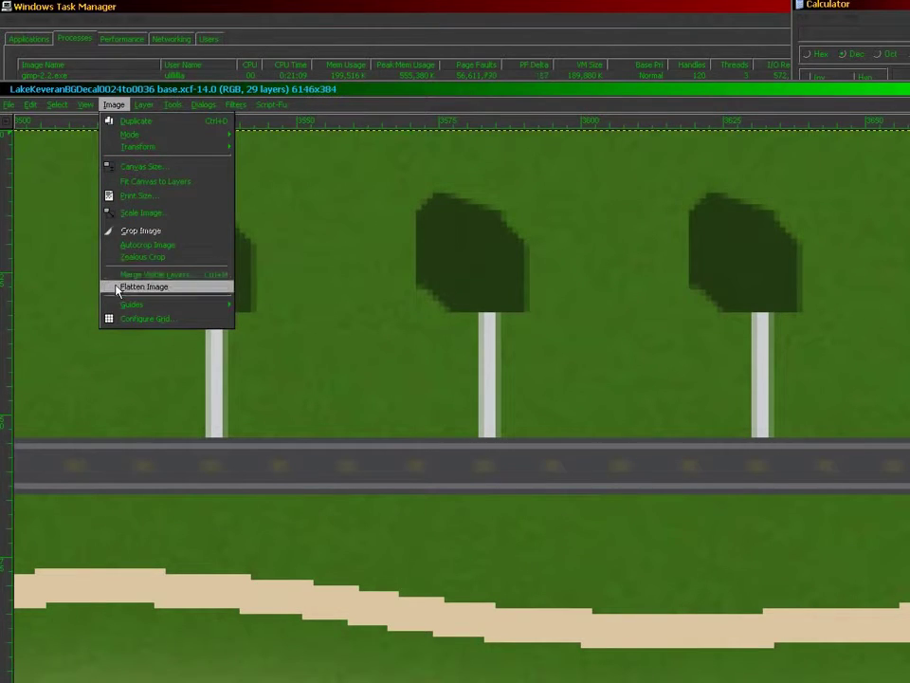
{"action": "left_click", "coordinate": [142, 286]}
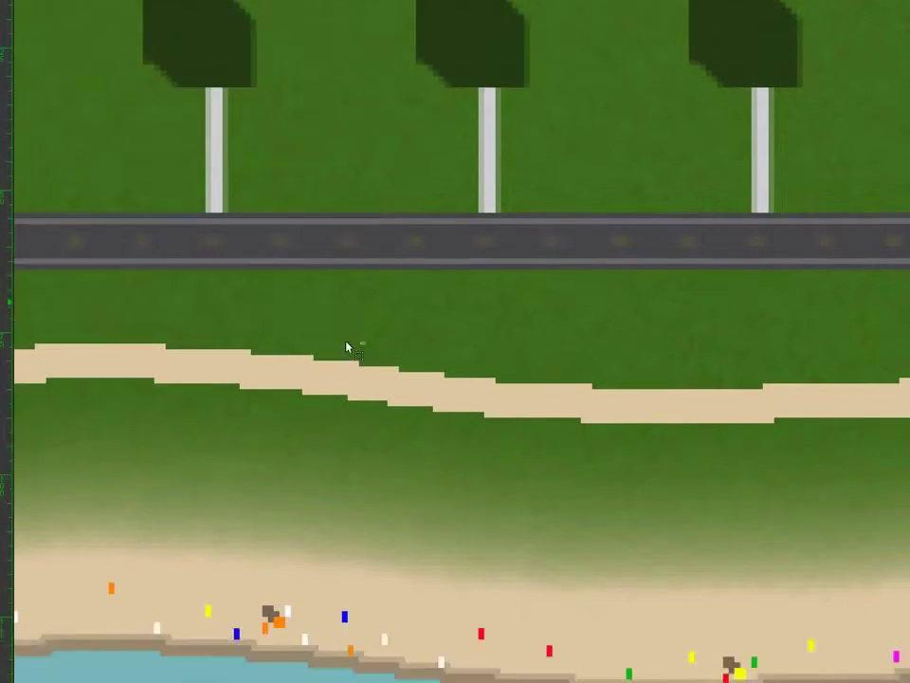
Isolate the Texture base layer and scale the flattened artwork pasted over it to 6146 by 192 pixels.
{"action": "scroll", "coordinate": [901, 484], "scroll_direction": "down", "scroll_amount": 1}
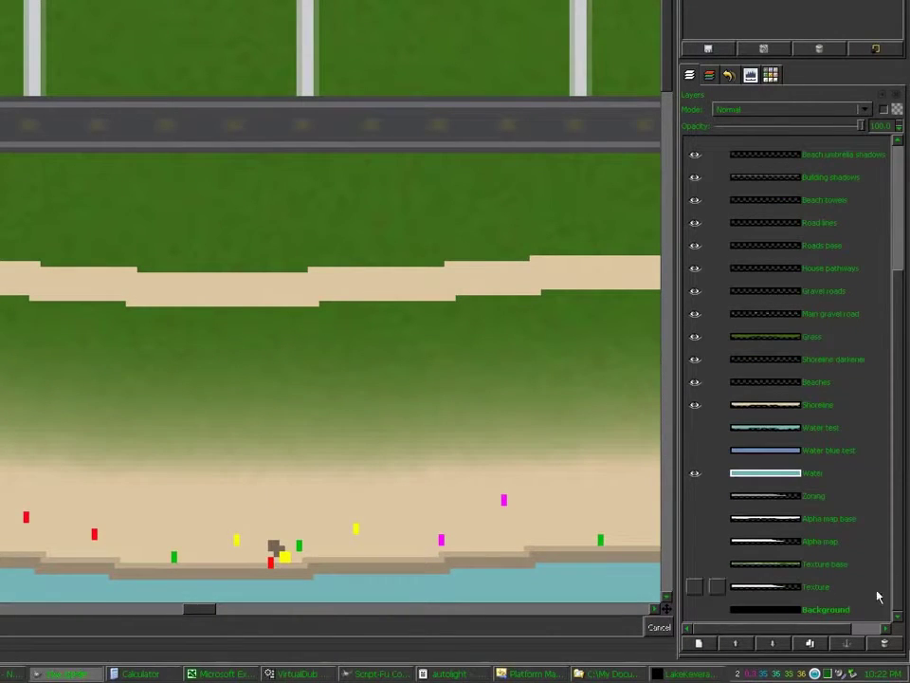
{"action": "left_click", "coordinate": [698, 566], "text": "shift"}
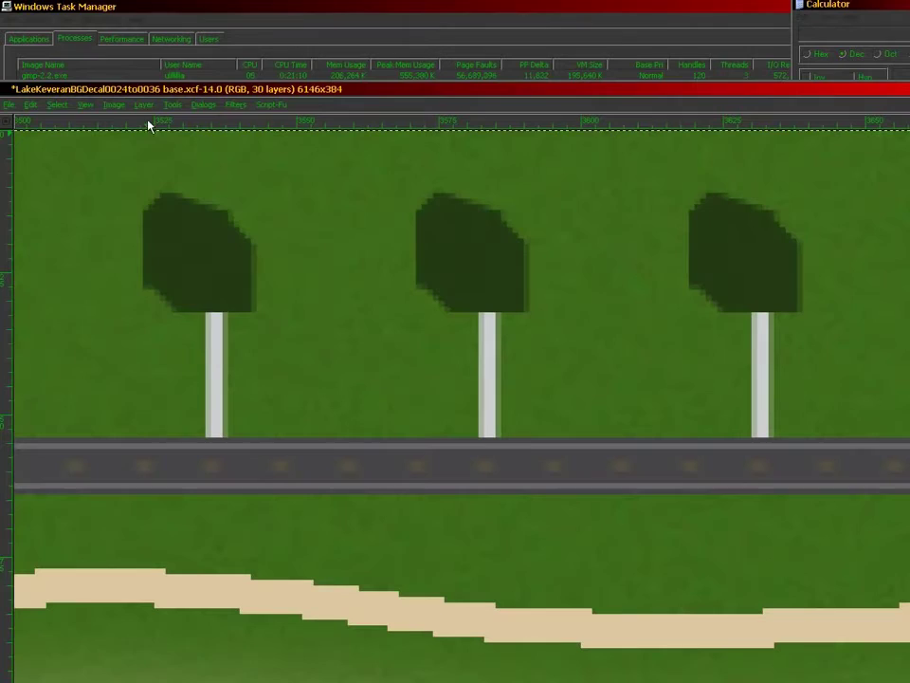
{"action": "left_click", "coordinate": [144, 104]}
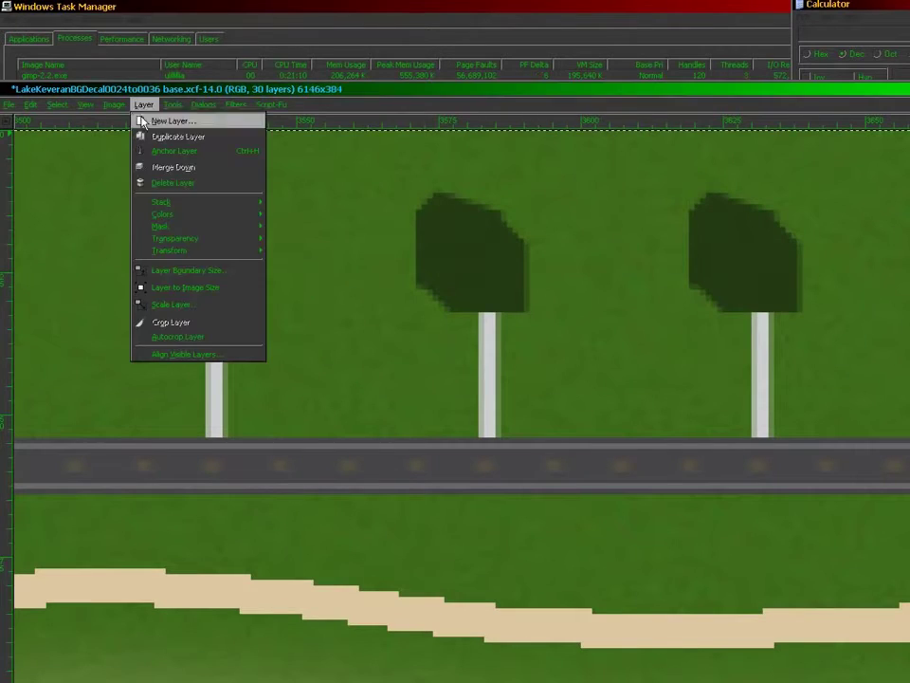
{"action": "left_click", "coordinate": [176, 302]}
{"action": "left_click", "coordinate": [459, 356]}
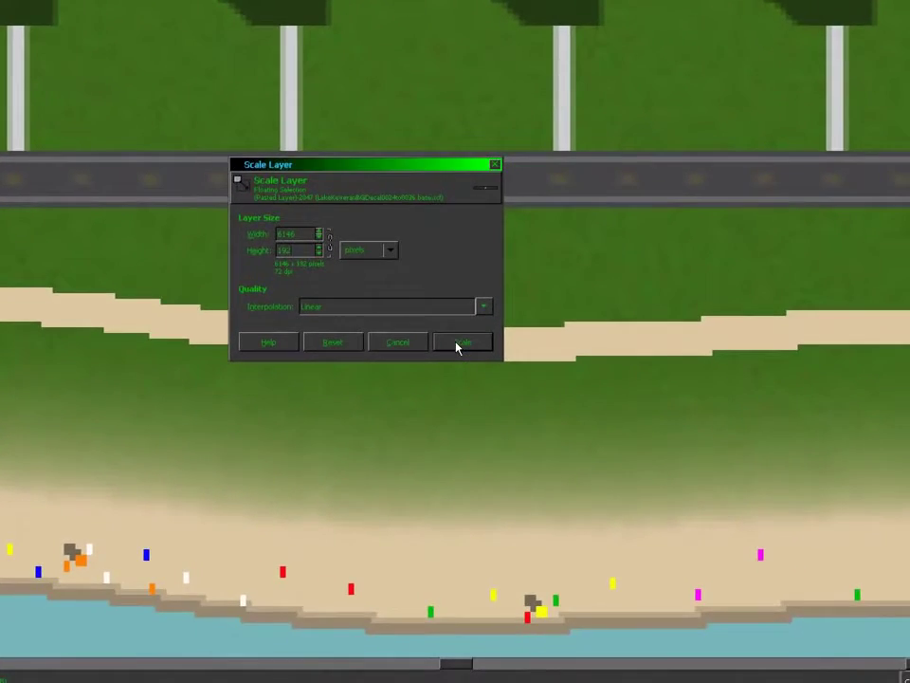
{"action": "left_click", "coordinate": [601, 437]}
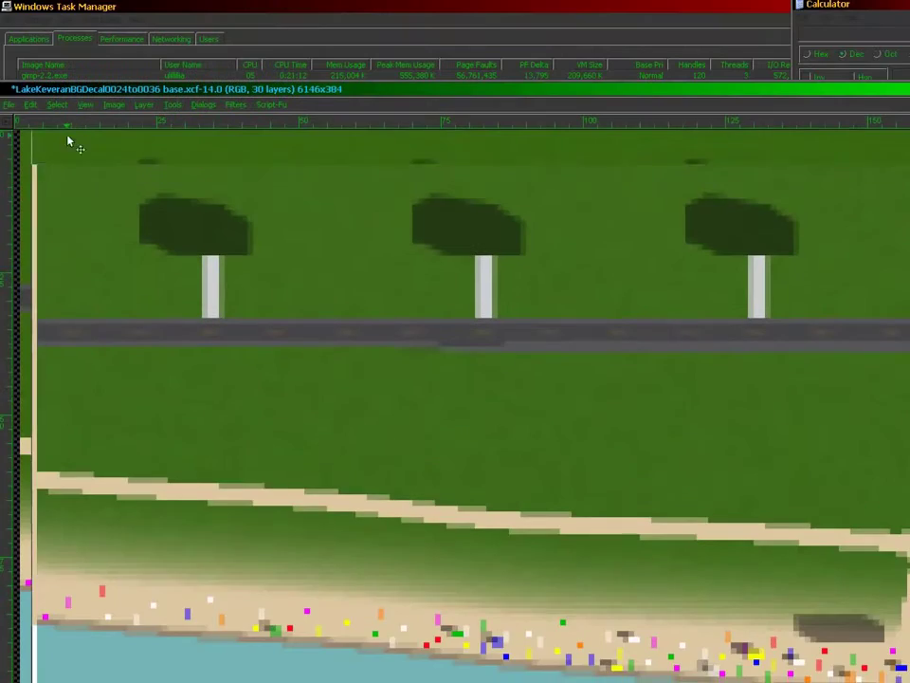
Align the scaled artwork with the image's top-left corner and anchor it into the Texture base layer.
{"action": "left_click_drag", "start_coordinate": [67, 136], "coordinate": [53, 158]}
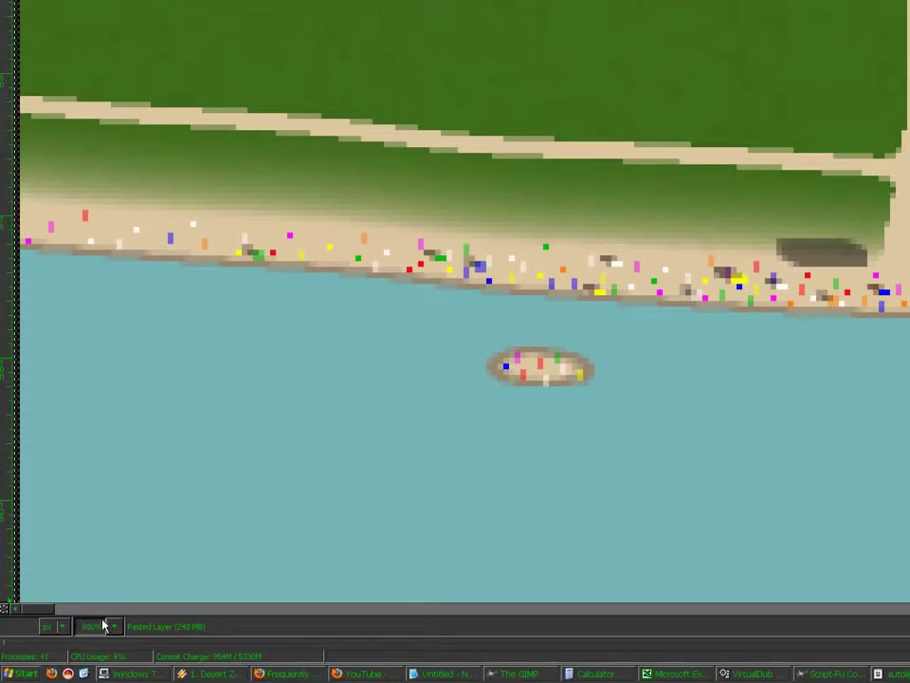
{"action": "scroll", "coordinate": [104, 625], "scroll_direction": "down", "scroll_amount": 1}
{"action": "left_click", "coordinate": [142, 438]}
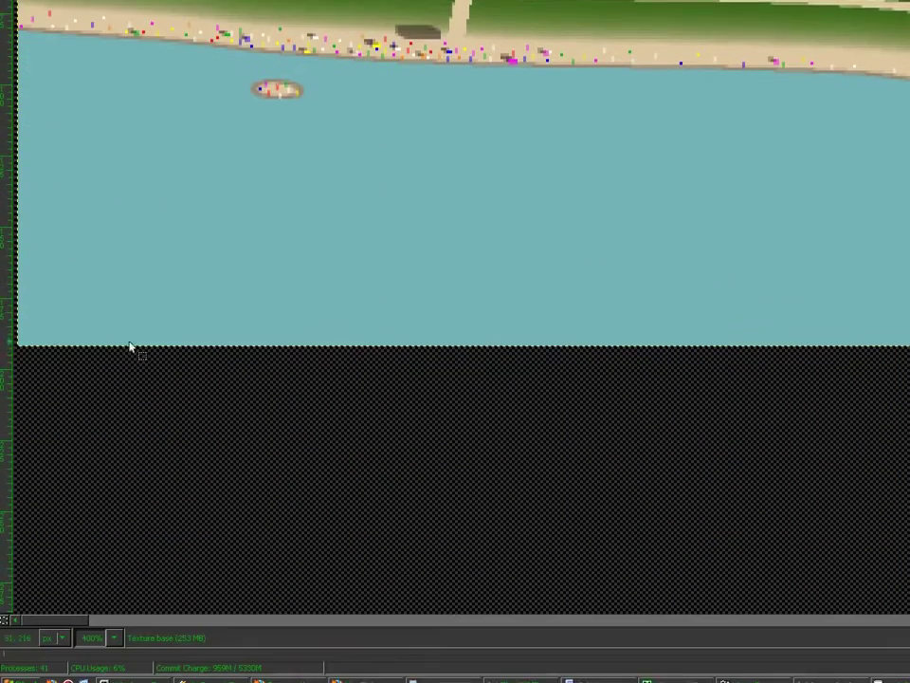
{"action": "left_click_drag", "start_coordinate": [77, 610], "coordinate": [667, 617]}
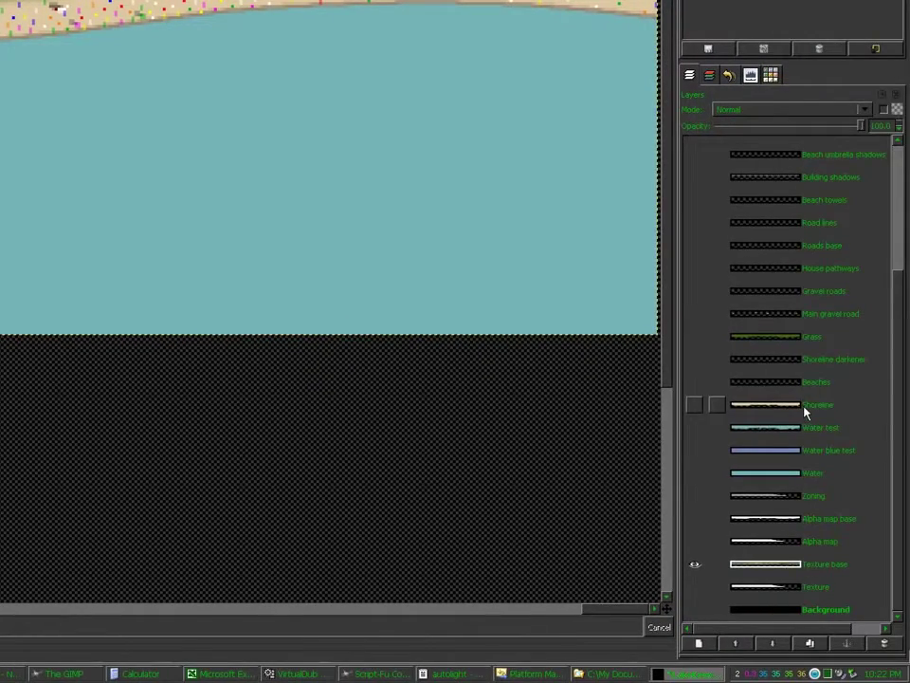
Show the Shoreline layer and move it horizontally so it covers the image's right end.
{"action": "left_click", "coordinate": [805, 406]}
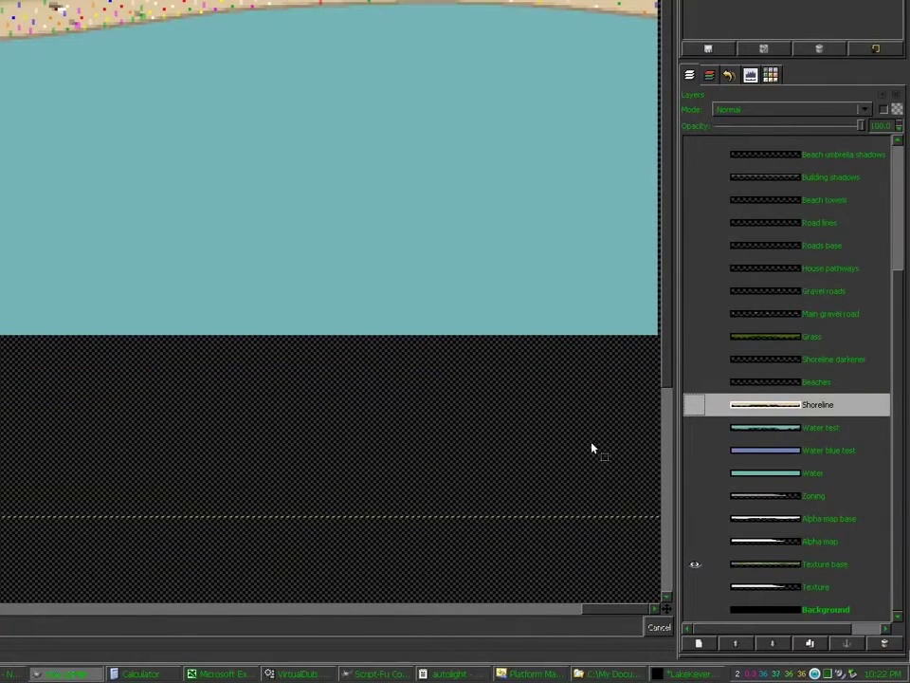
{"action": "left_click", "coordinate": [693, 406]}
{"action": "left_click", "coordinate": [685, 71]}
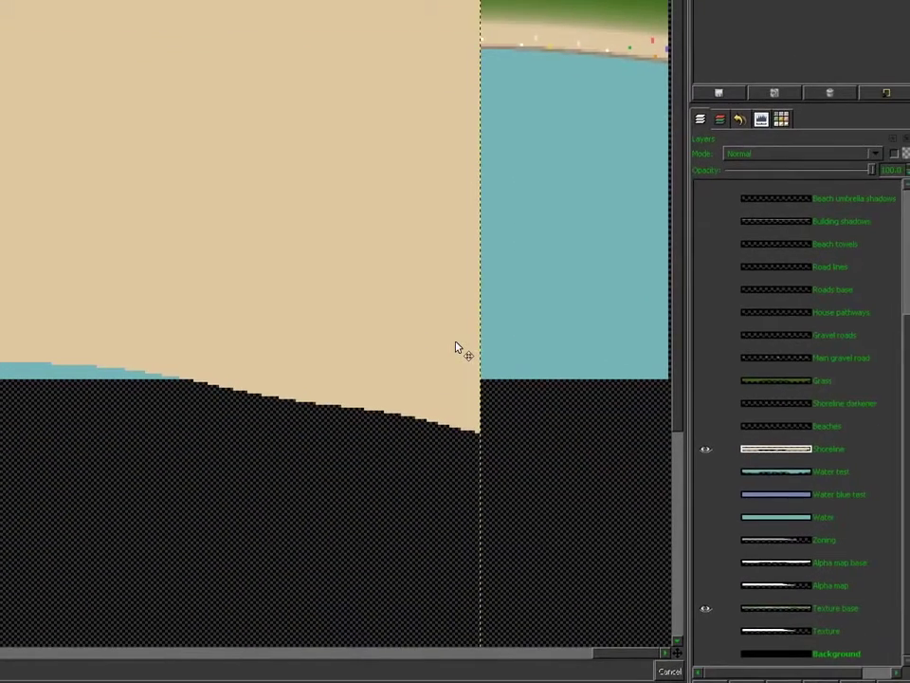
{"action": "left_click_drag", "start_coordinate": [455, 342], "coordinate": [504, 344]}
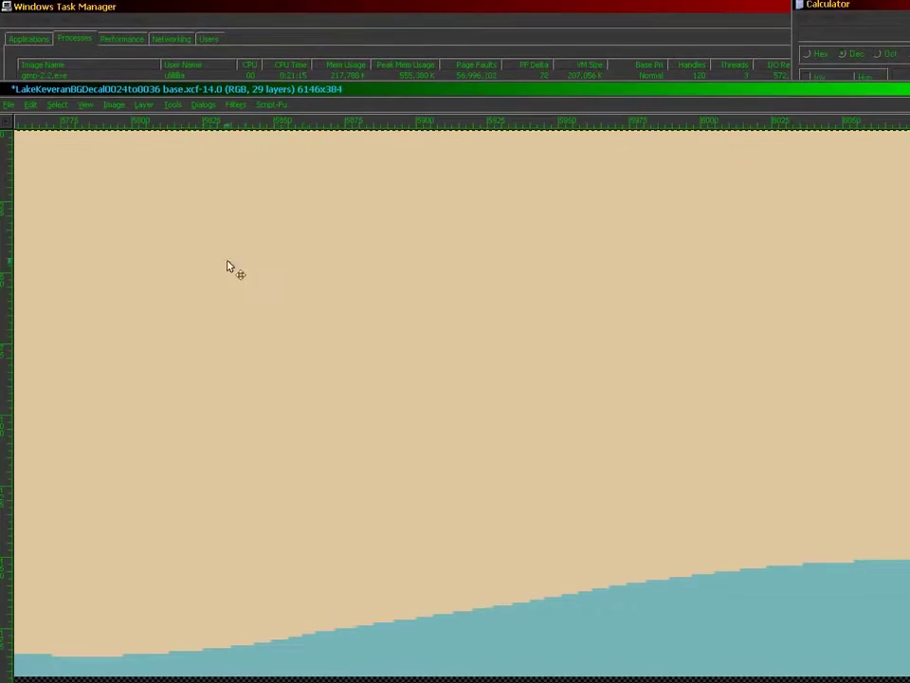
Set the Shoreline layer's boundary to 6144 by 256 pixels with an X offset of -80.
{"action": "left_click", "coordinate": [152, 108]}
{"action": "left_click", "coordinate": [162, 270]}
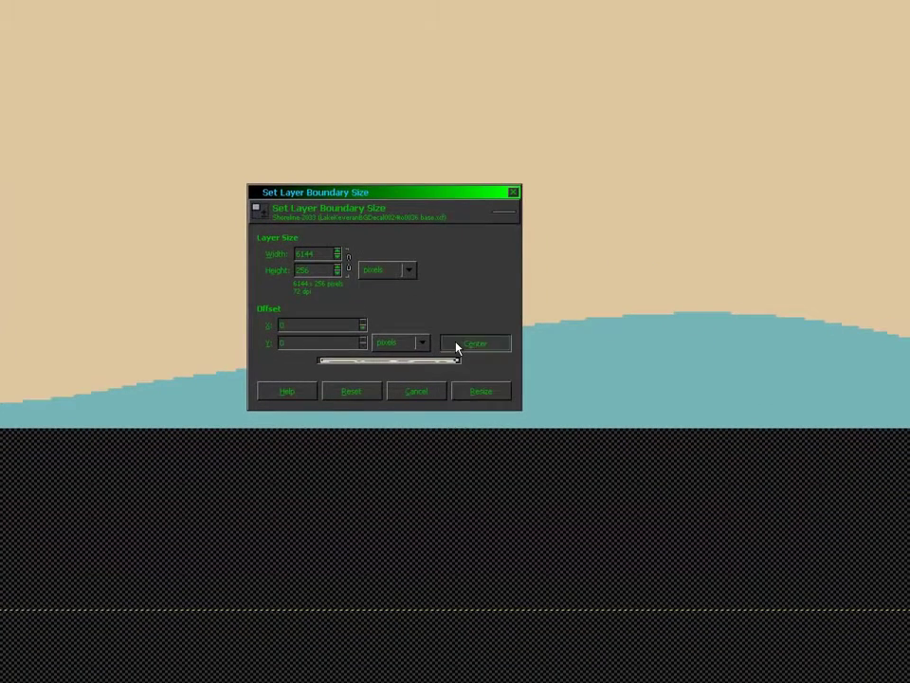
{"action": "left_click", "coordinate": [585, 435]}
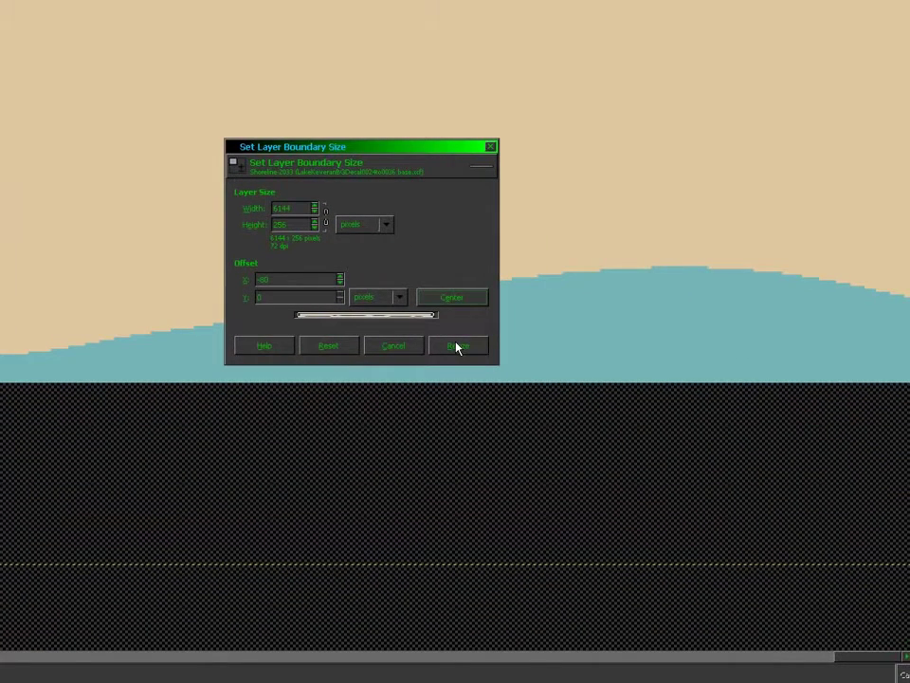
{"action": "left_click", "coordinate": [456, 346]}
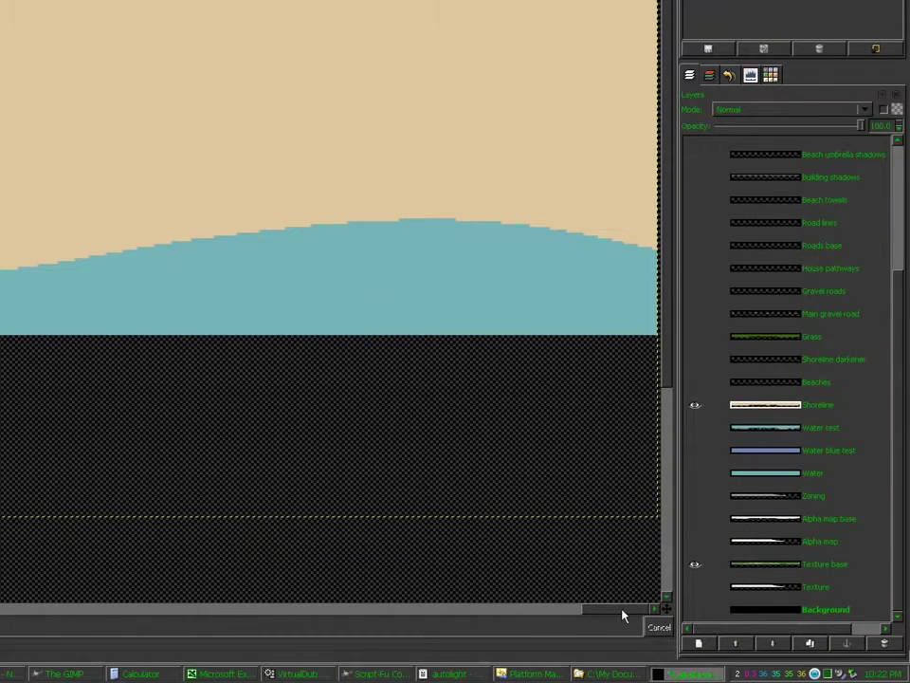
Check the resized Shoreline layer along the image and hide it again.
{"action": "left_click_drag", "start_coordinate": [623, 616], "coordinate": [347, 621]}
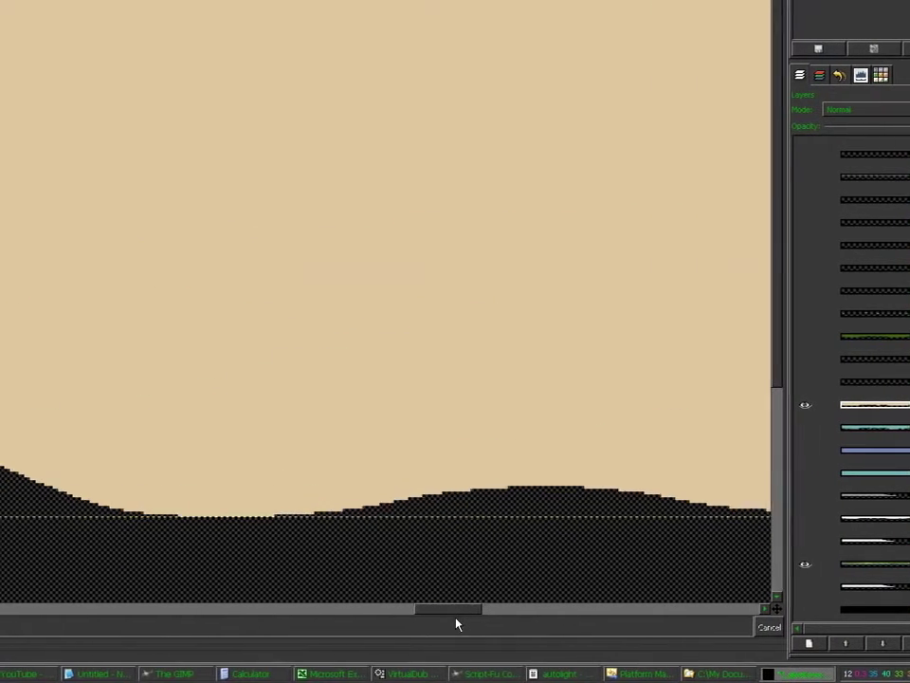
{"action": "left_click_drag", "start_coordinate": [457, 624], "coordinate": [463, 621]}
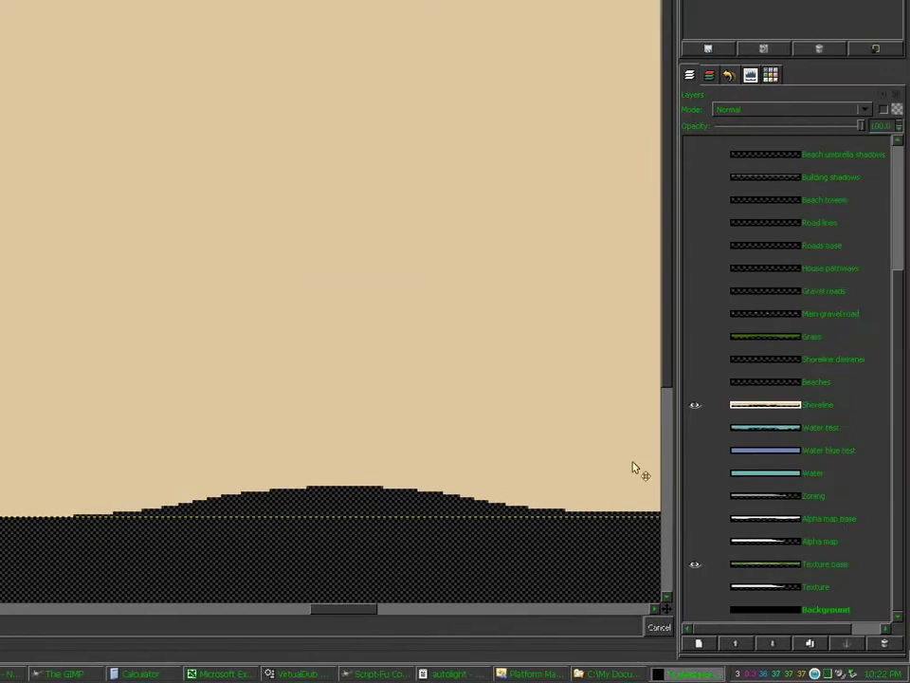
{"action": "left_click", "coordinate": [695, 406]}
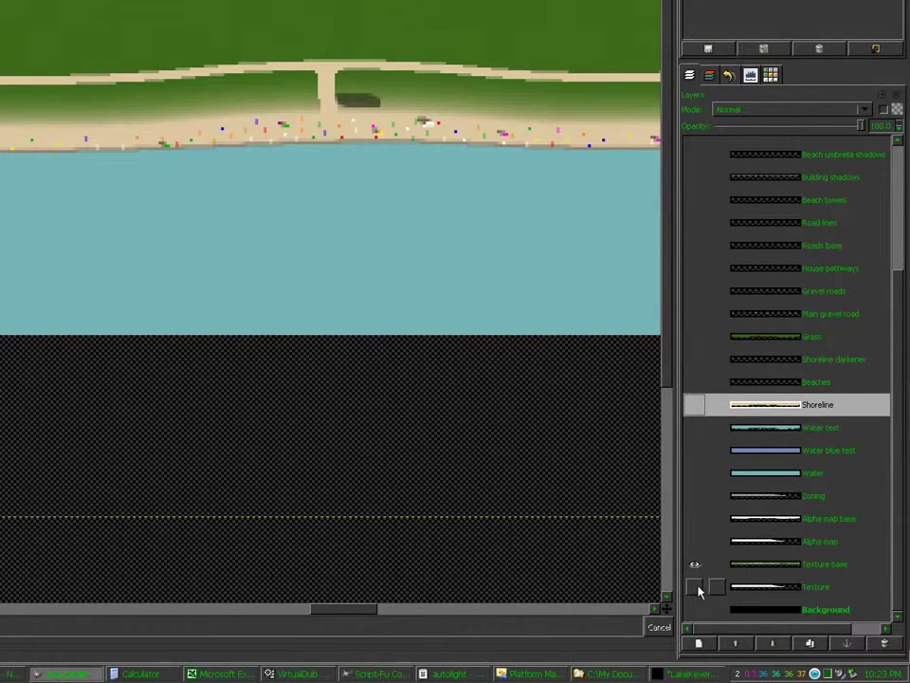
Show and select only the Texture layer and save the base image.
{"action": "left_click", "coordinate": [695, 588], "text": "shift"}
{"action": "left_click", "coordinate": [752, 587]}
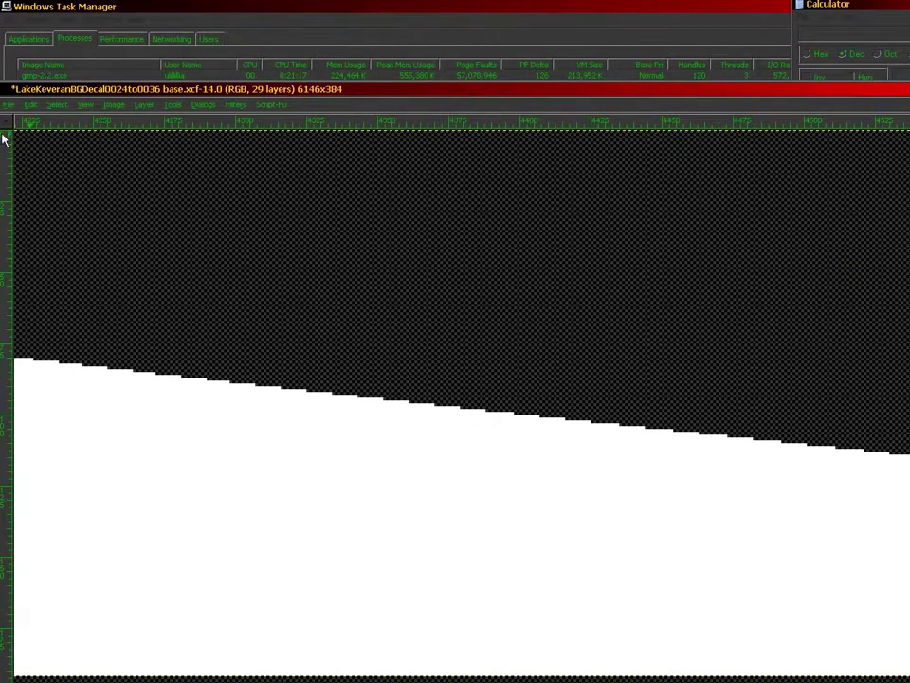
{"action": "left_click", "coordinate": [5, 105]}
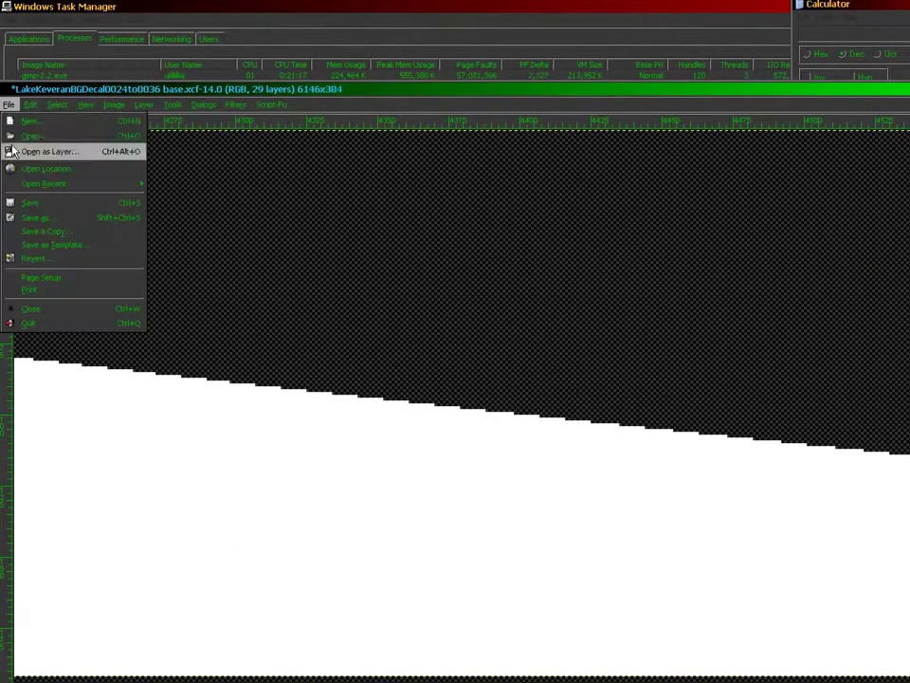
{"action": "left_click", "coordinate": [19, 201]}
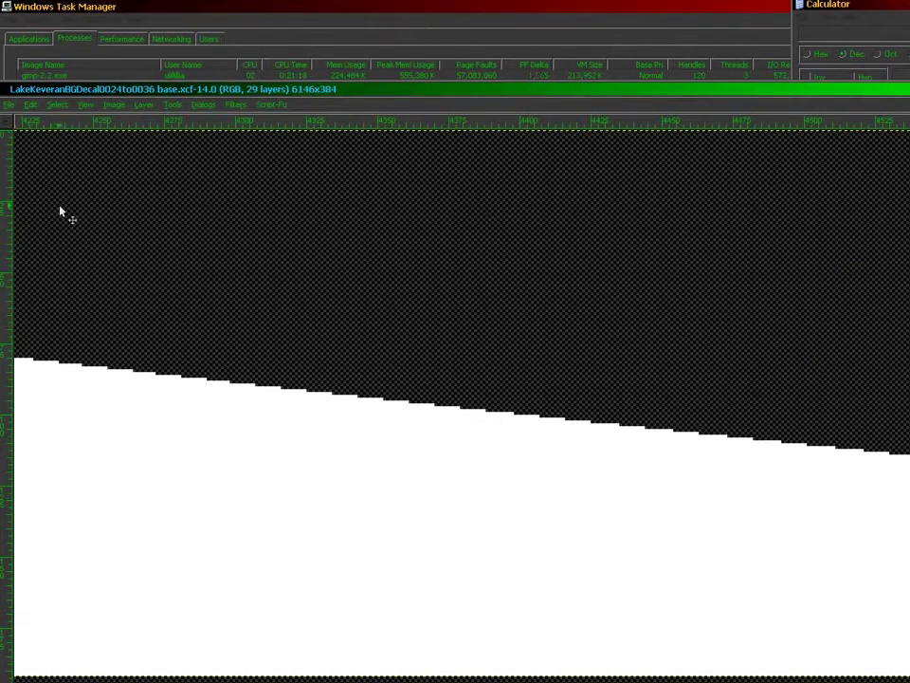
Save the image under the name LakeKeveranBGDecal0024to0036 main.xcf, overwriting the existing file.
{"action": "left_click", "coordinate": [7, 104]}
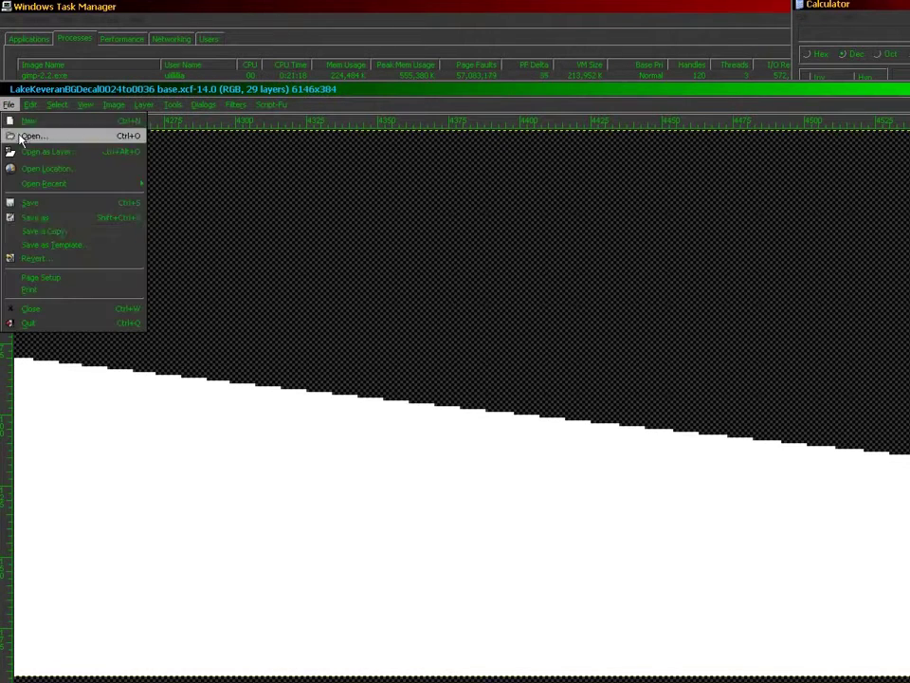
{"action": "left_click", "coordinate": [38, 217]}
{"action": "left_click", "coordinate": [368, 203]}
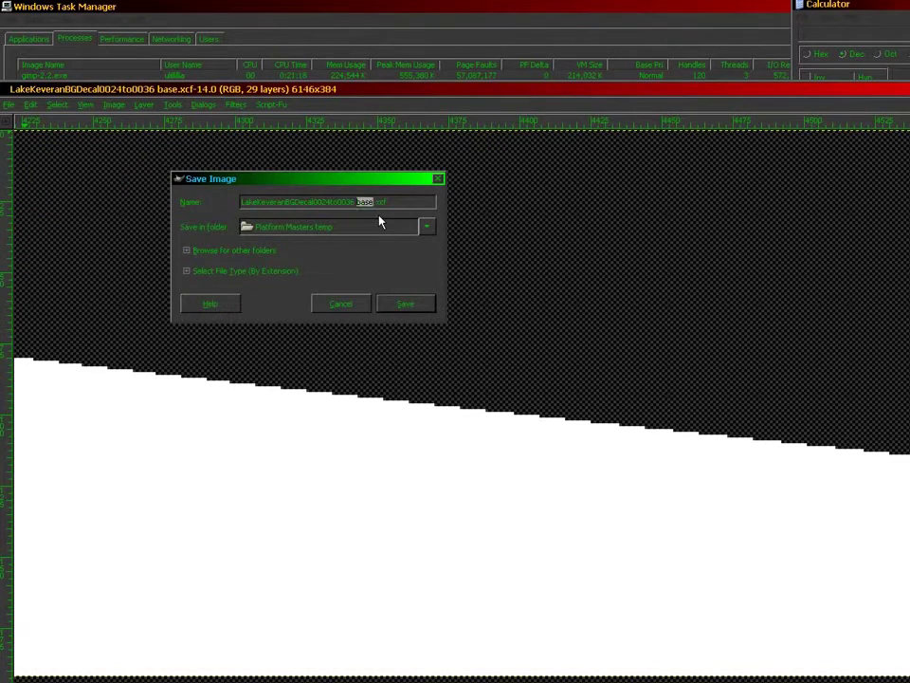
{"action": "type", "text": "main"}
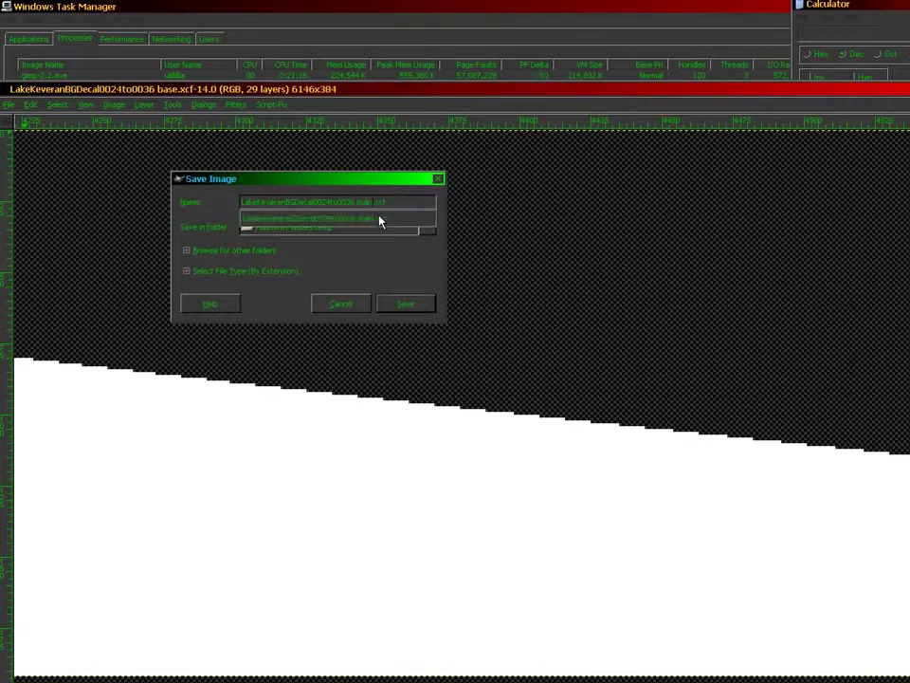
{"action": "key", "text": "Return"}
{"action": "key", "text": "Return"}
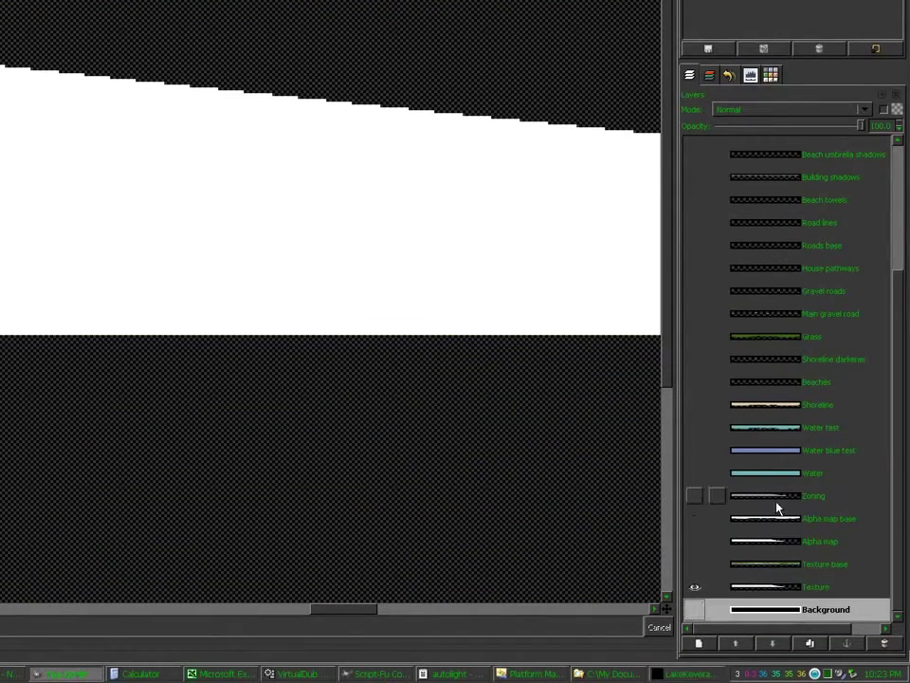
Go through the layers one by one from Water up to Water fade alpha to examine their boundaries.
{"action": "left_click", "coordinate": [788, 474]}
{"action": "left_click", "coordinate": [782, 428]}
{"action": "left_click", "coordinate": [778, 406]}
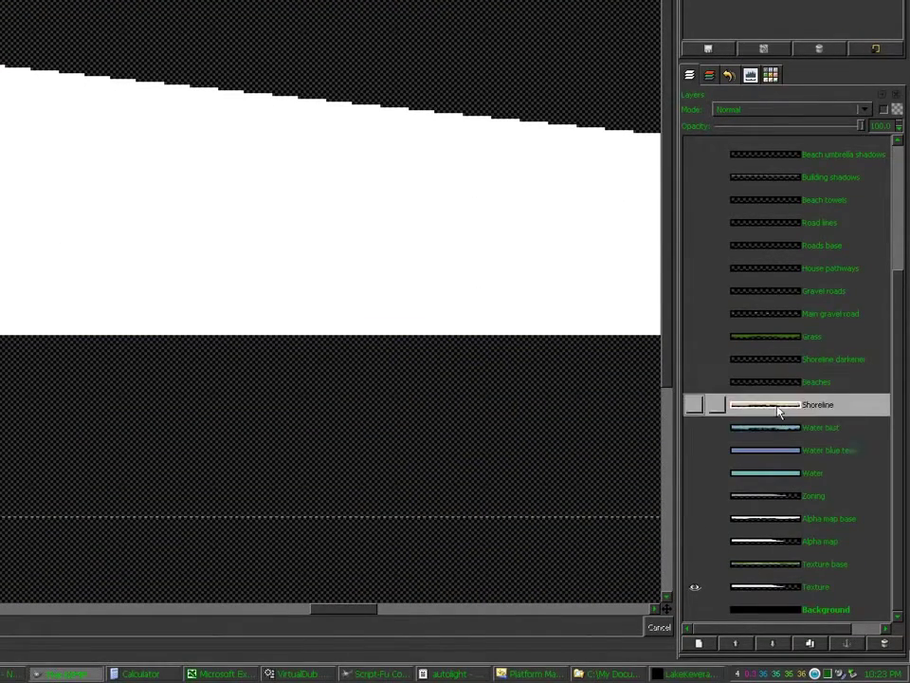
{"action": "left_click", "coordinate": [779, 383]}
{"action": "left_click", "coordinate": [778, 359]}
{"action": "left_click", "coordinate": [770, 337]}
{"action": "left_click", "coordinate": [767, 314]}
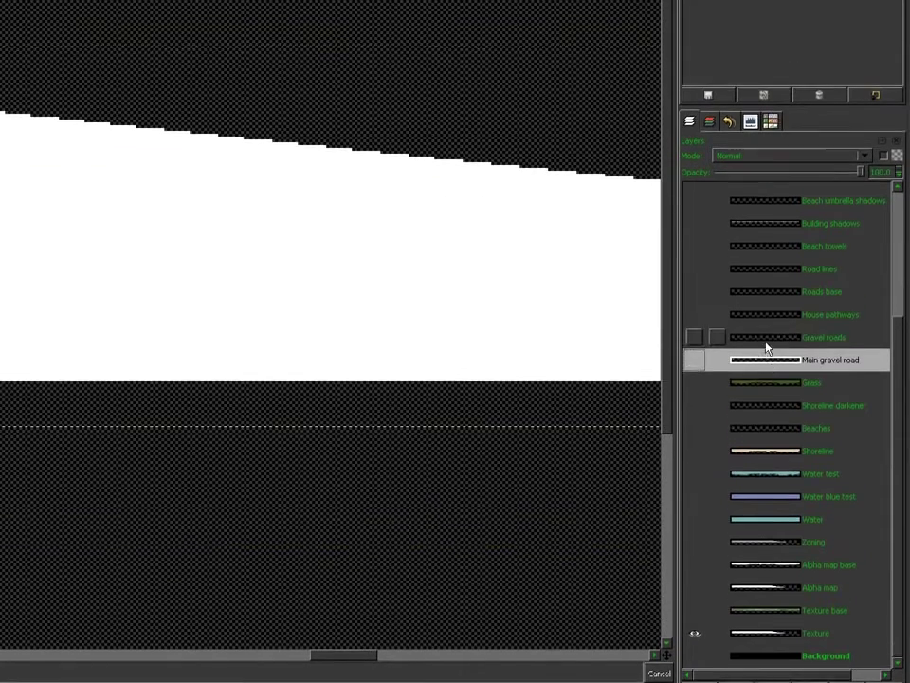
{"action": "left_click", "coordinate": [766, 337]}
{"action": "left_click", "coordinate": [766, 314]}
{"action": "left_click", "coordinate": [766, 291]}
{"action": "left_click", "coordinate": [766, 269]}
{"action": "left_click", "coordinate": [763, 245]}
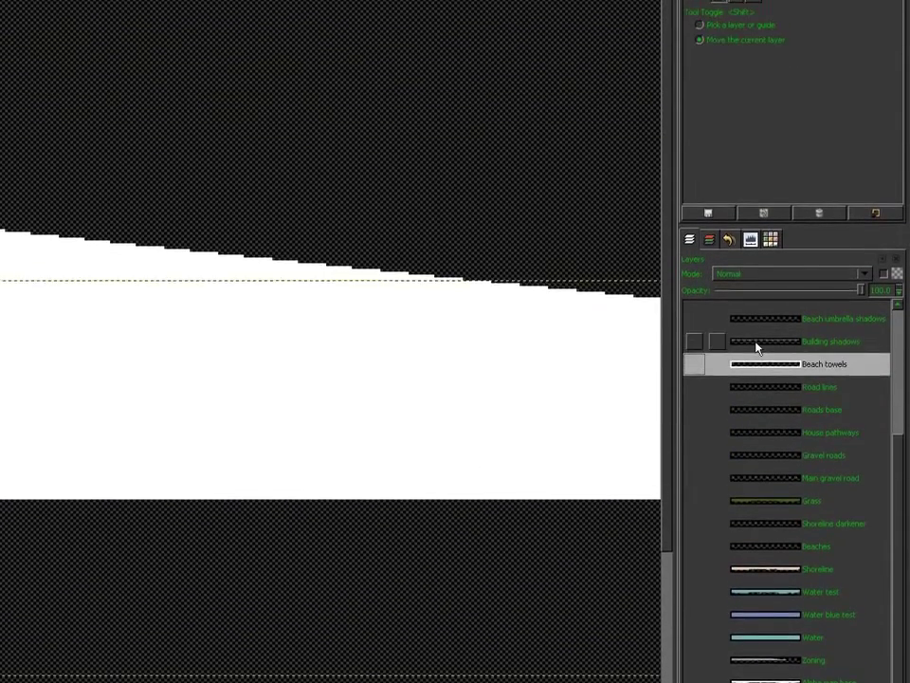
{"action": "left_click", "coordinate": [759, 342]}
{"action": "left_click", "coordinate": [763, 318]}
{"action": "scroll", "coordinate": [827, 465], "scroll_direction": "up", "scroll_amount": 3}
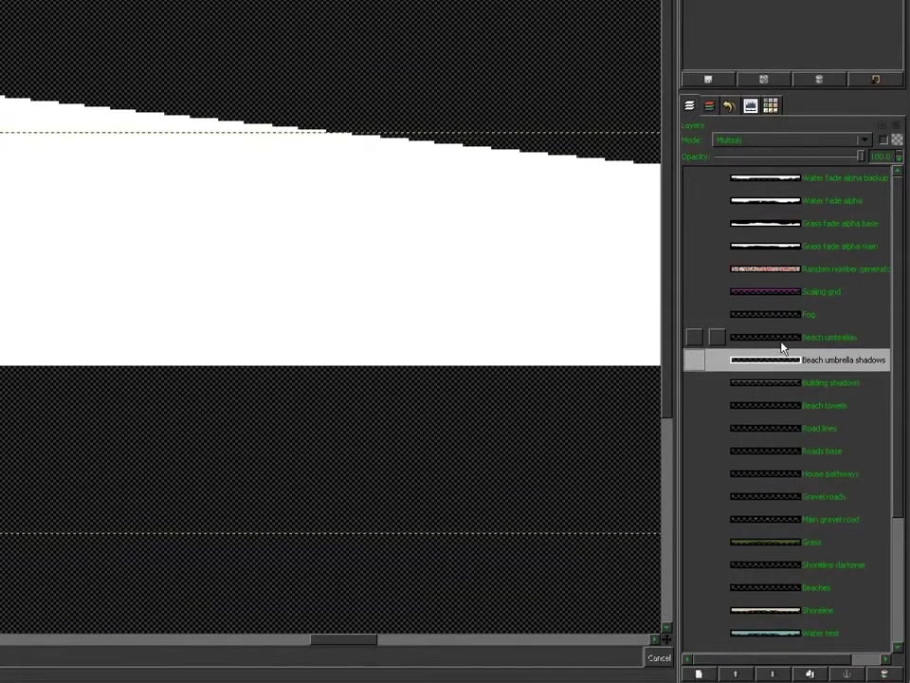
{"action": "left_click", "coordinate": [766, 337]}
{"action": "left_click", "coordinate": [766, 314]}
{"action": "left_click", "coordinate": [766, 291]}
{"action": "left_click", "coordinate": [766, 268]}
{"action": "left_click", "coordinate": [766, 245]}
{"action": "left_click", "coordinate": [766, 223]}
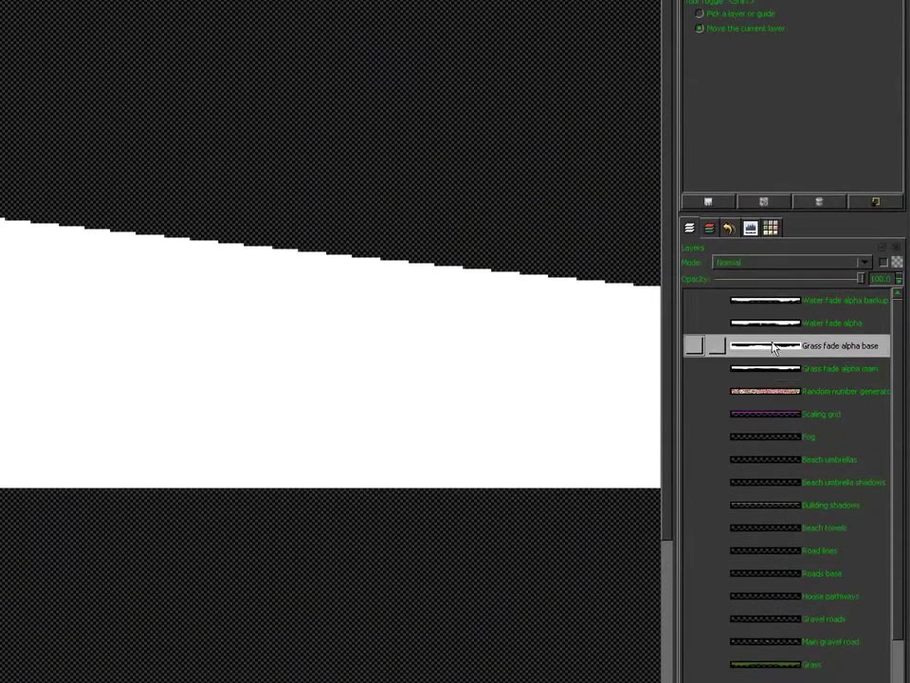
{"action": "left_click", "coordinate": [767, 322]}
Delete every layer above Zoning, from Water fade alpha backup down to Water, and the Background layer.
{"action": "left_click", "coordinate": [767, 299]}
{"action": "left_click", "coordinate": [883, 644]}
{"action": "left_click", "coordinate": [883, 644]}
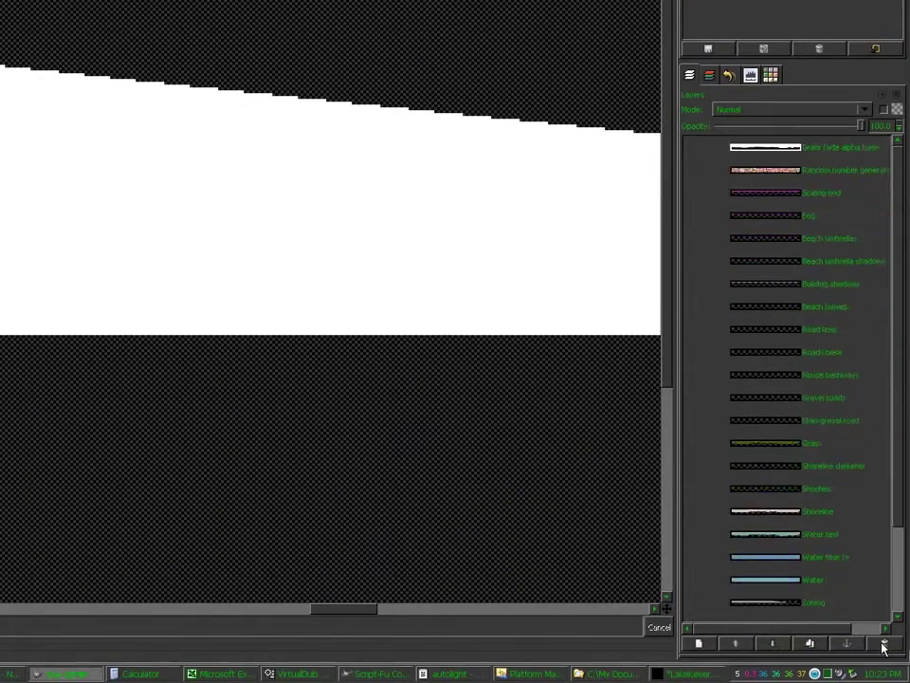
{"action": "left_click", "coordinate": [883, 644]}
{"action": "left_click", "coordinate": [883, 644]}
{"action": "left_click", "coordinate": [883, 644]}
{"action": "left_click", "coordinate": [883, 644]}
{"action": "left_click", "coordinate": [883, 644]}
{"action": "left_click", "coordinate": [883, 644]}
{"action": "double_click", "coordinate": [883, 644]}
{"action": "left_click", "coordinate": [883, 644]}
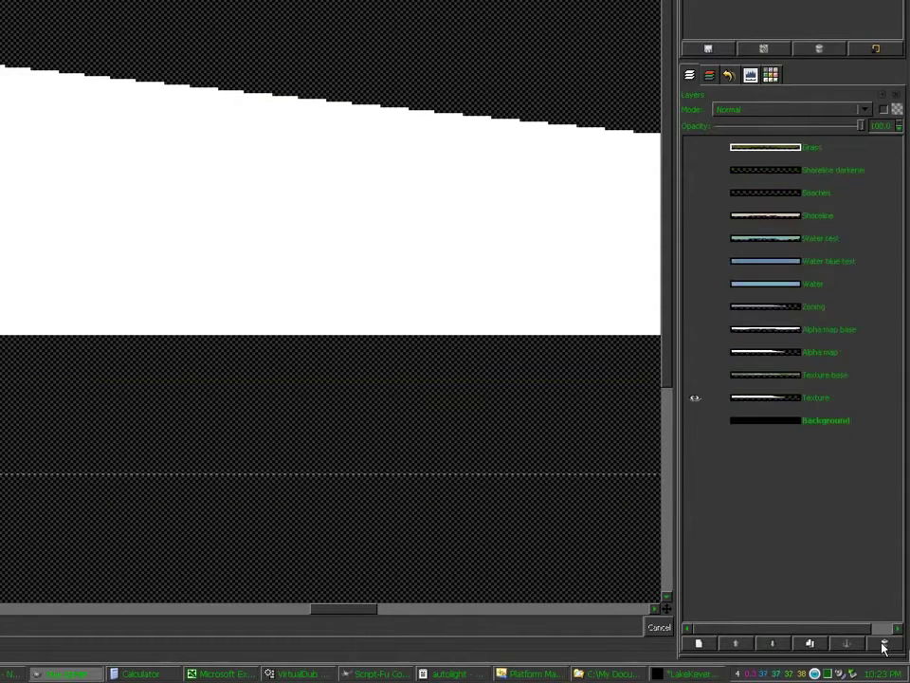
{"action": "double_click", "coordinate": [883, 644]}
{"action": "left_click", "coordinate": [883, 644]}
{"action": "double_click", "coordinate": [883, 644]}
{"action": "double_click", "coordinate": [883, 644]}
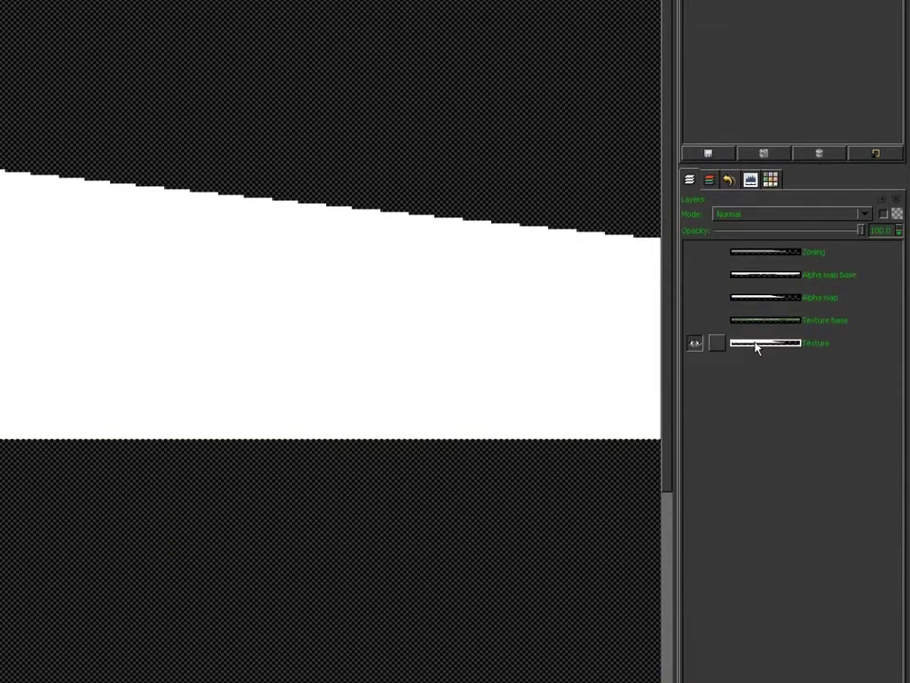
Set the image canvas height to 192 pixels, keeping the width and zero offset, and save the main image.
{"action": "left_click", "coordinate": [758, 239]}
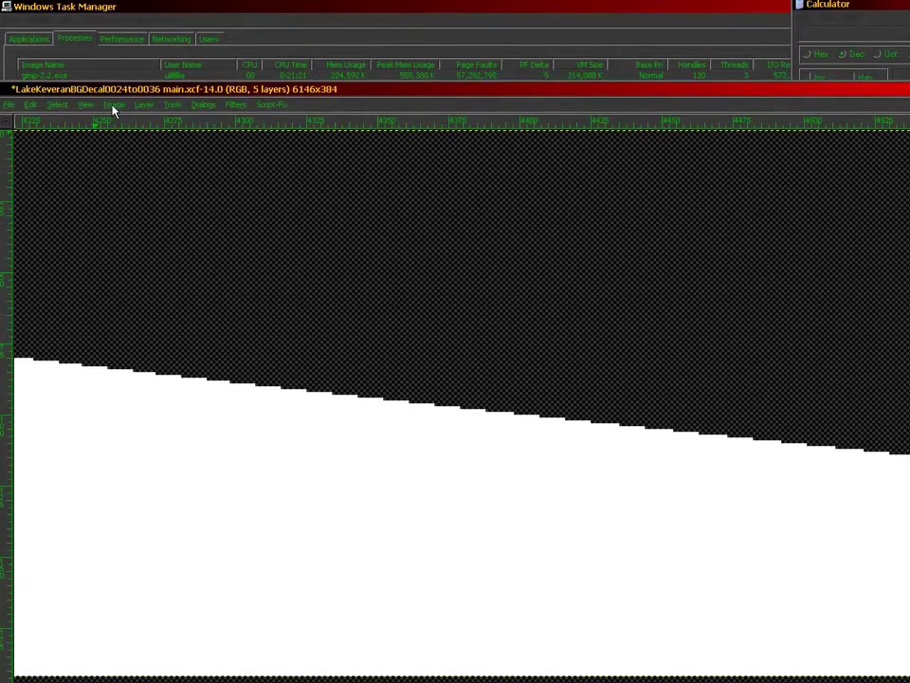
{"action": "left_click", "coordinate": [113, 105]}
{"action": "left_click", "coordinate": [142, 165]}
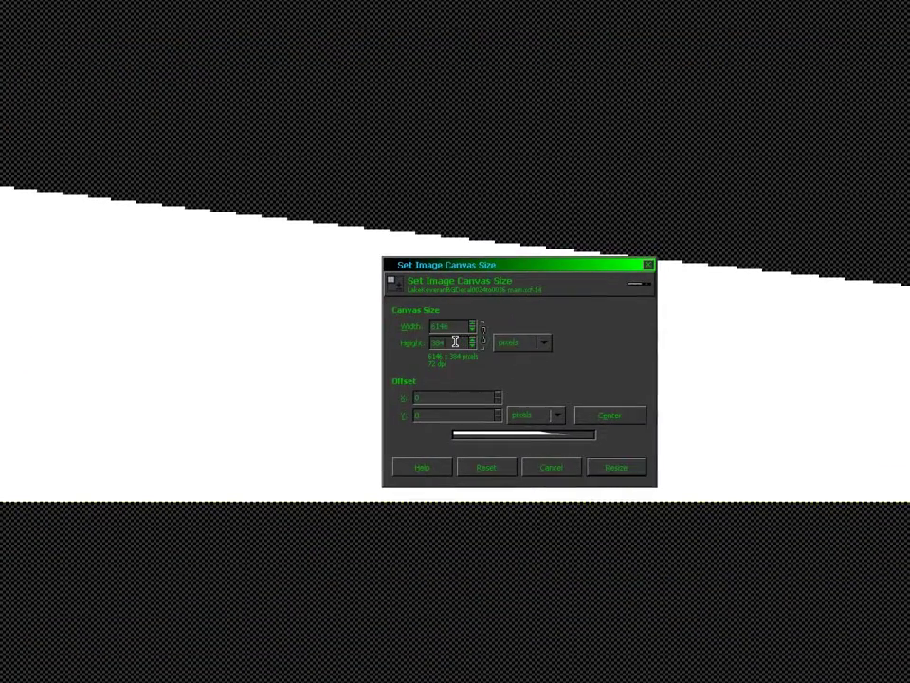
{"action": "key", "text": "Tab"}
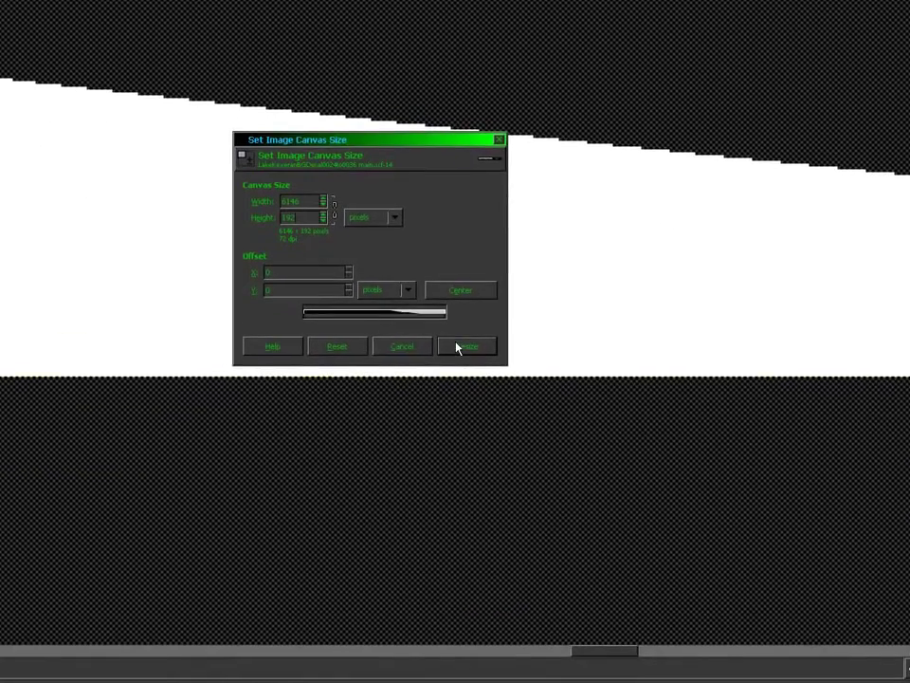
{"action": "left_click", "coordinate": [616, 467]}
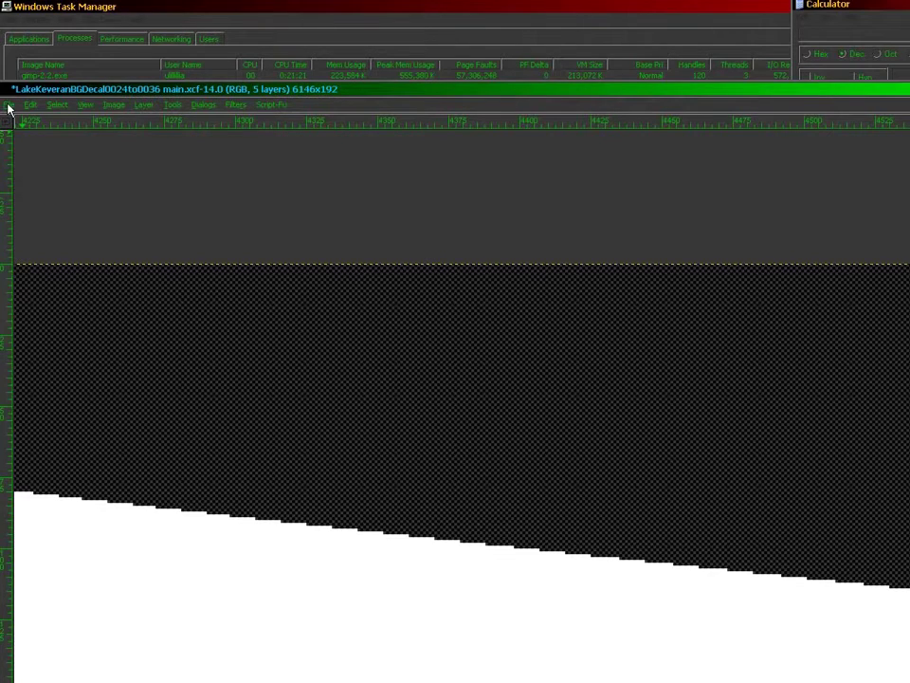
{"action": "left_click", "coordinate": [9, 105]}
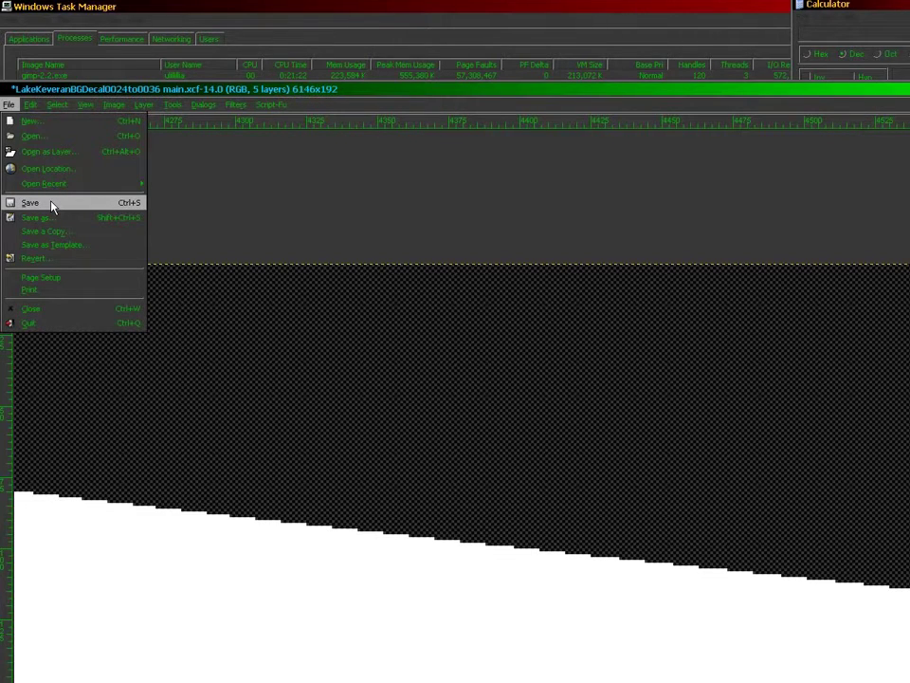
{"action": "left_click", "coordinate": [31, 202]}
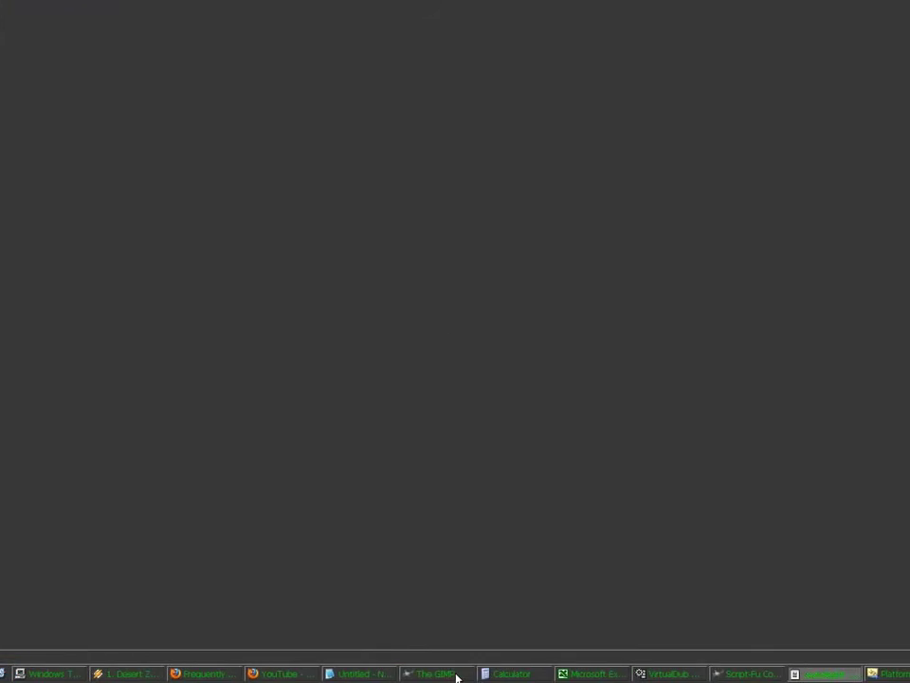
Bring up the Script-Fu Console and recall the previous process-active-layer command with its number ready for editing.
{"action": "left_click", "coordinate": [467, 672]}
{"action": "left_click", "coordinate": [119, 676]}
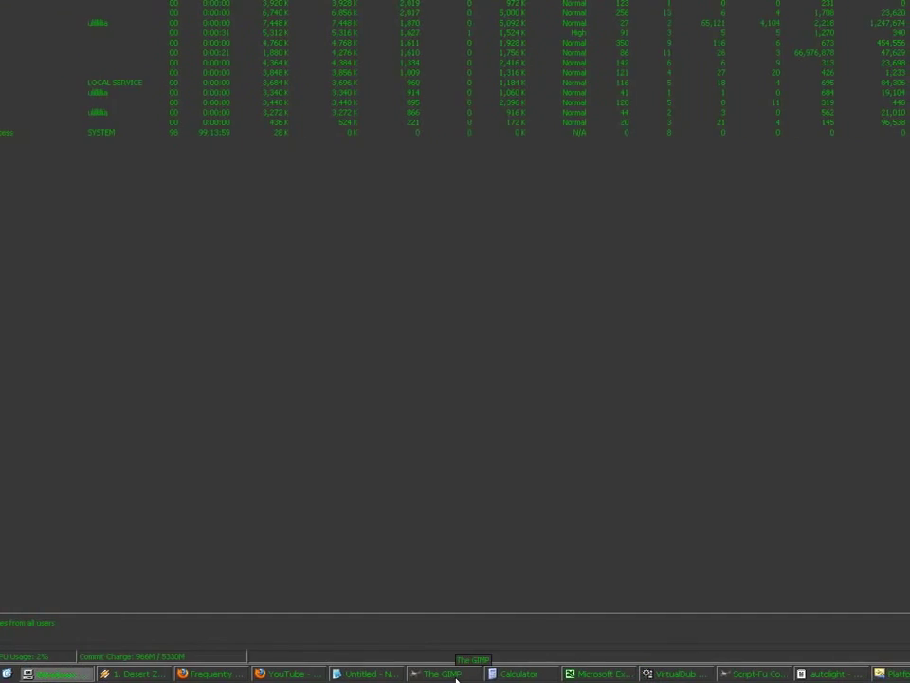
{"action": "left_click", "coordinate": [74, 674]}
{"action": "left_click", "coordinate": [664, 673]}
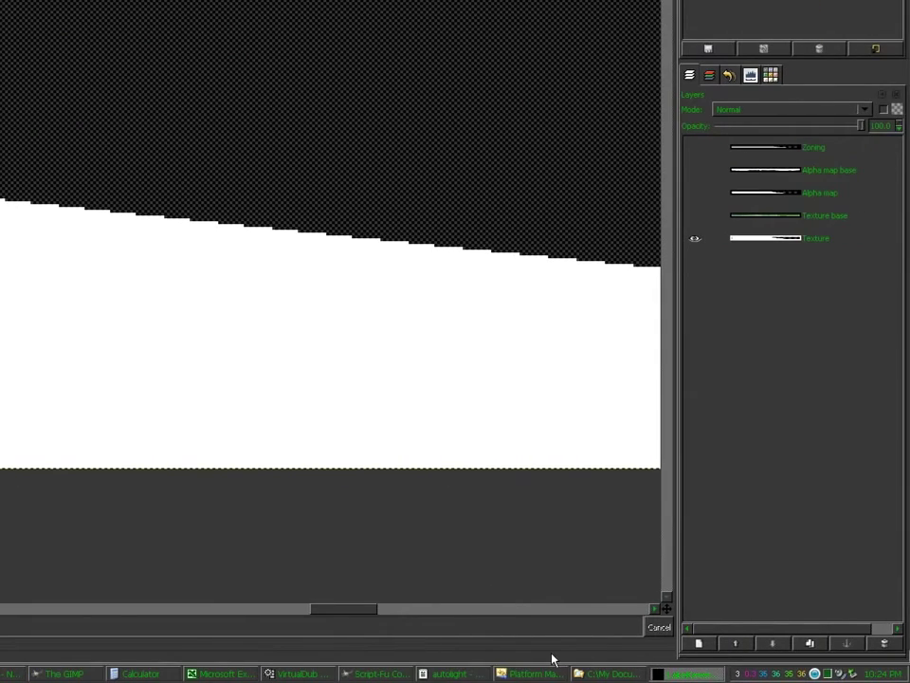
{"action": "left_click", "coordinate": [456, 675]}
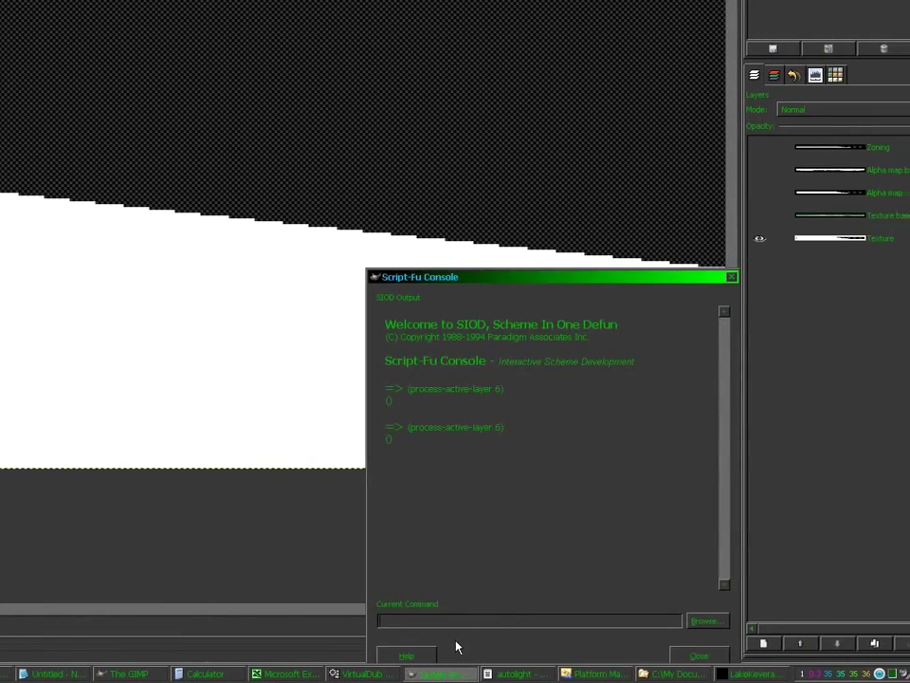
{"action": "key", "text": "Up"}
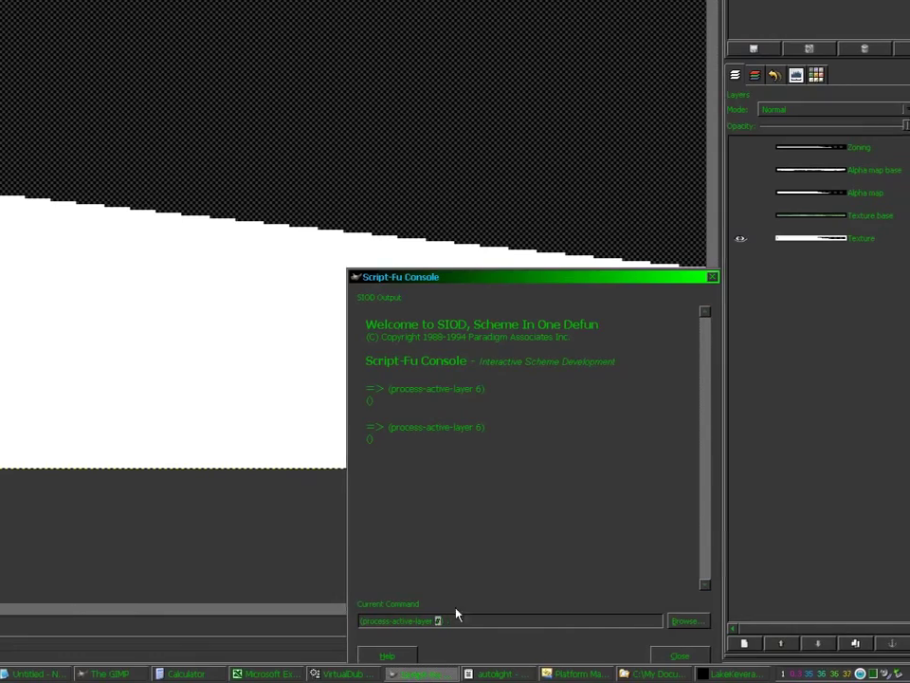